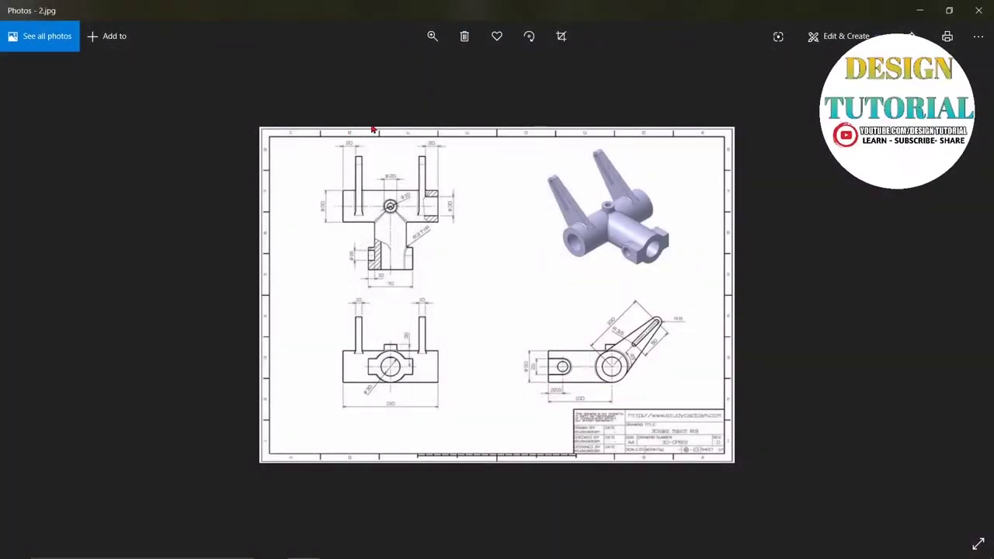
- Zoom into the reference drawing 2.jpg of the tube part in Windows Photos
{"action": "left_click", "coordinate": [433, 39]}
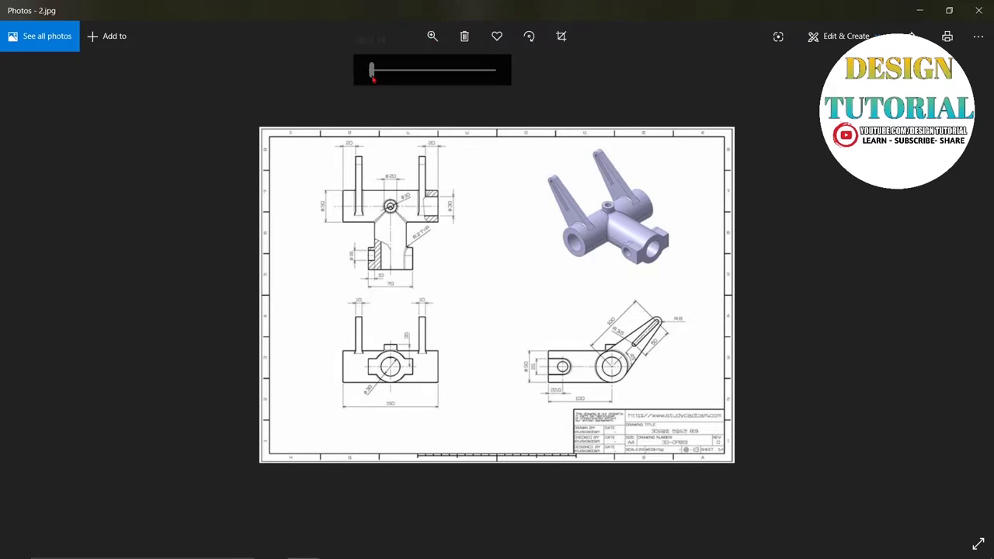
{"action": "left_click_drag", "start_coordinate": [372, 70], "coordinate": [390, 70]}
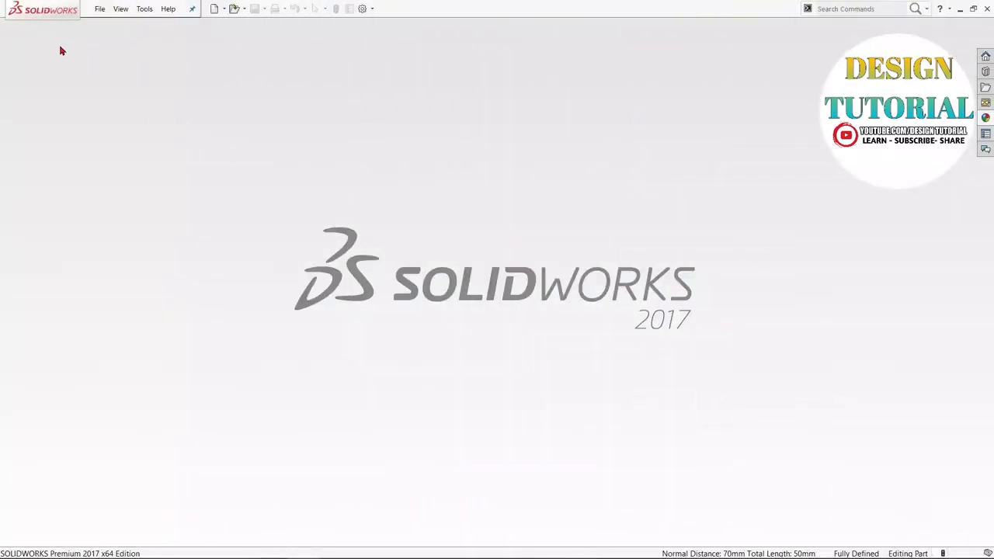
- Create a new Part document via File > New
{"action": "left_click", "coordinate": [101, 10]}
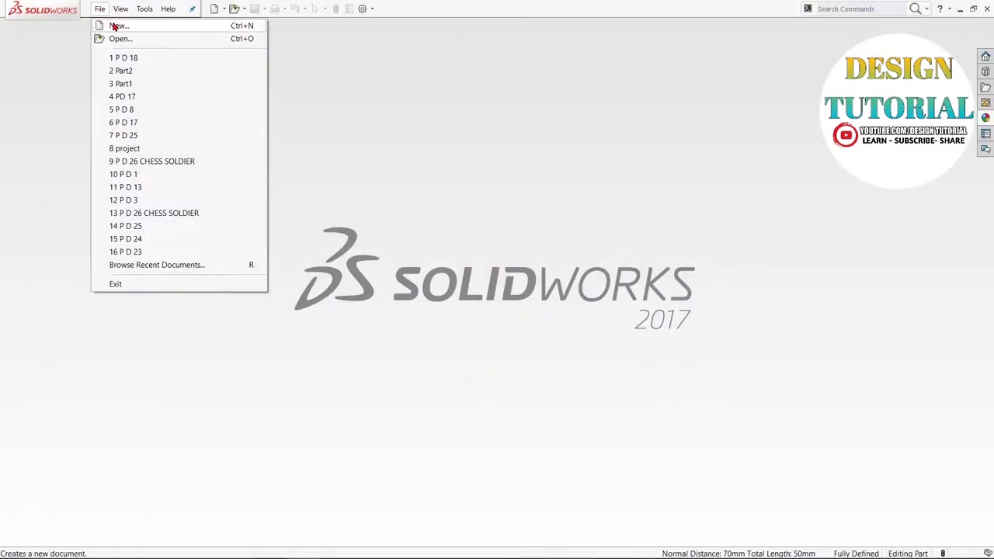
{"action": "left_click", "coordinate": [115, 27]}
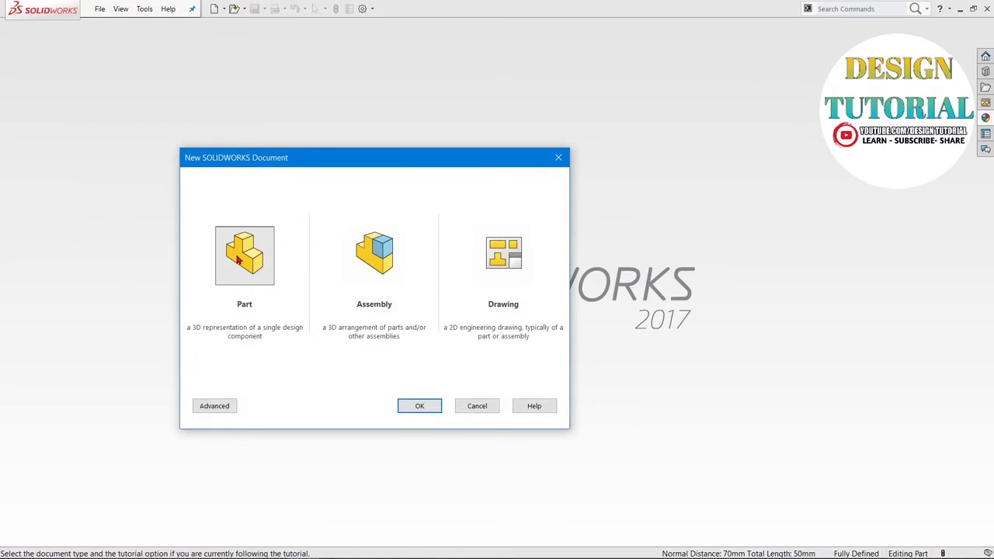
{"action": "left_click", "coordinate": [239, 261]}
{"action": "left_click", "coordinate": [423, 407]}
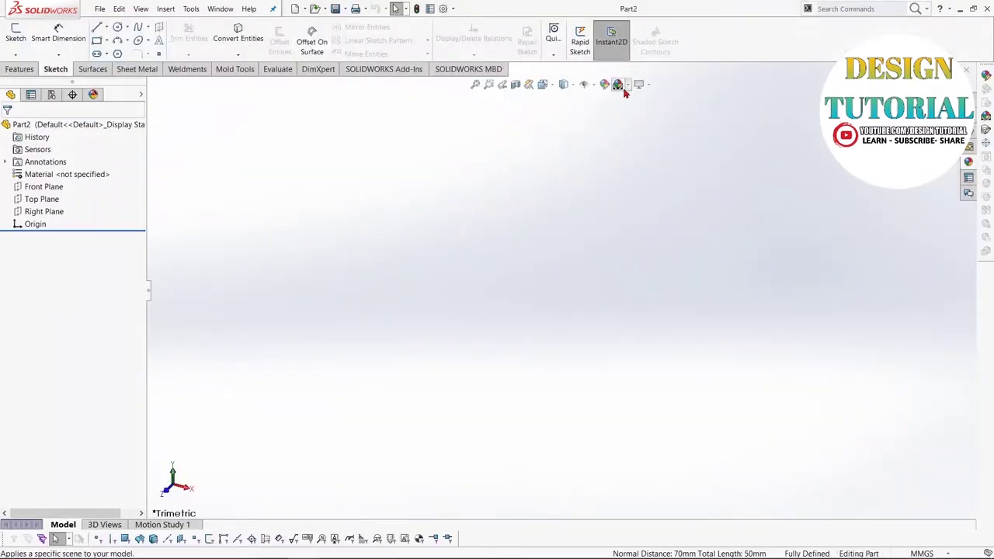
- Apply the Plain White scene background and select the Right Plane
{"action": "left_click", "coordinate": [627, 87]}
{"action": "left_click", "coordinate": [632, 111]}
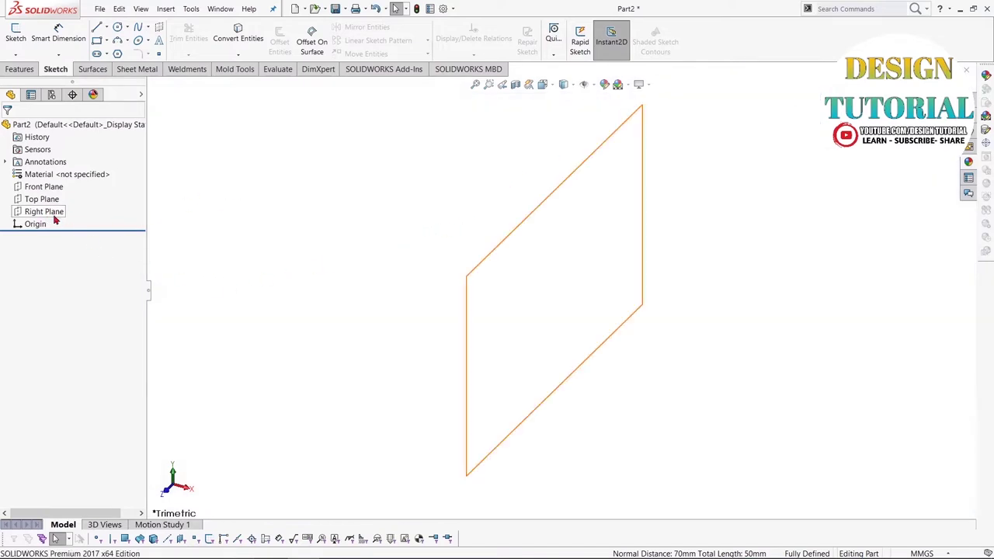
{"action": "left_click", "coordinate": [56, 213]}
- Sketch two concentric circles centred on the origin on the Right Plane
{"action": "left_click", "coordinate": [62, 200]}
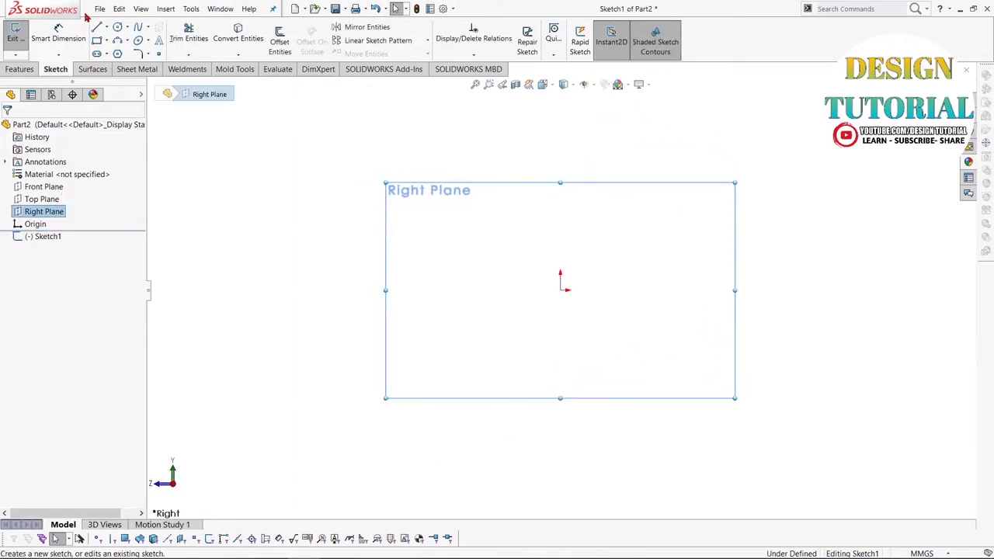
{"action": "left_click", "coordinate": [117, 28]}
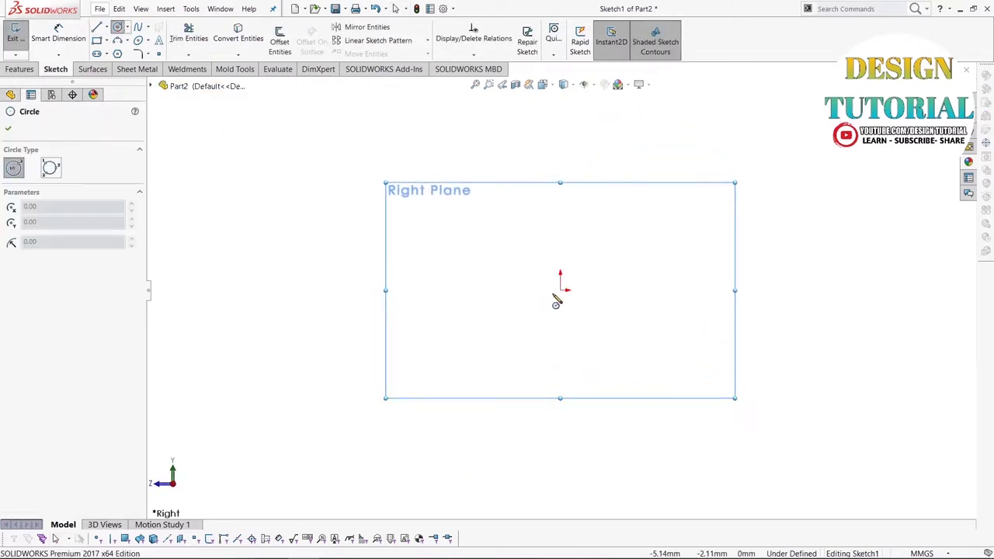
{"action": "left_click", "coordinate": [561, 292]}
{"action": "left_click", "coordinate": [642, 335]}
{"action": "left_click", "coordinate": [559, 291]}
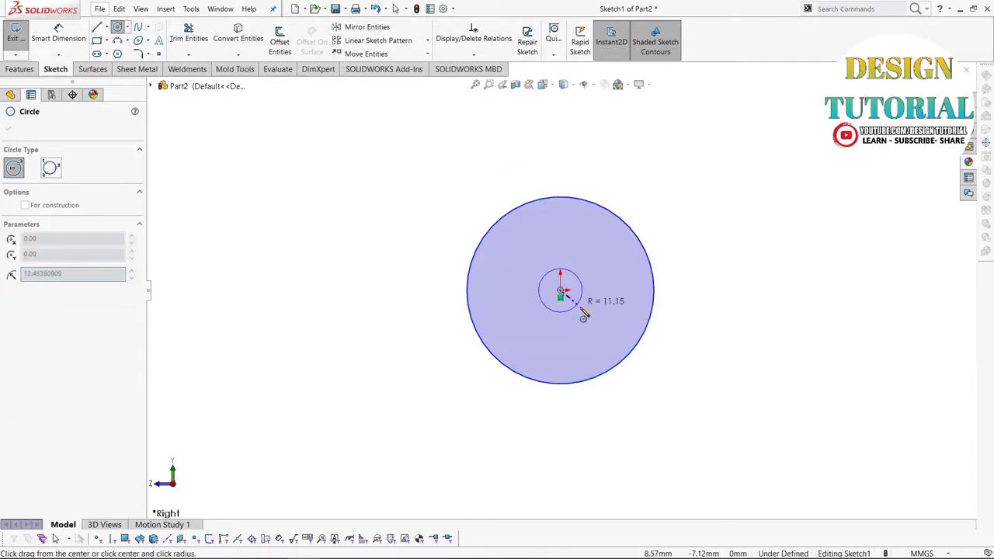
{"action": "left_click", "coordinate": [598, 312]}
{"action": "right_click", "coordinate": [443, 181]}
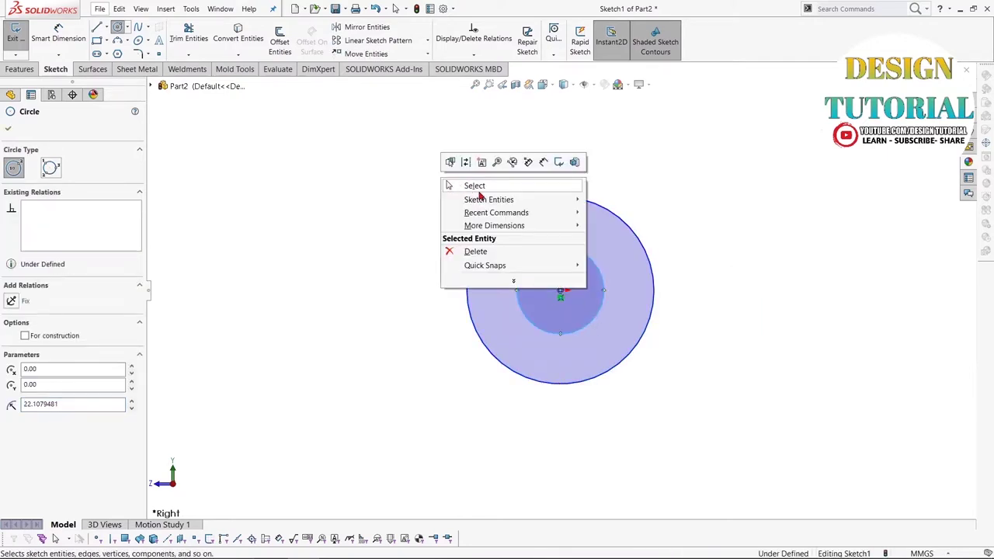
{"action": "left_click", "coordinate": [475, 187]}
- Dimension the outer circle Ø50 and the inner circle Ø30
{"action": "left_click", "coordinate": [61, 37]}
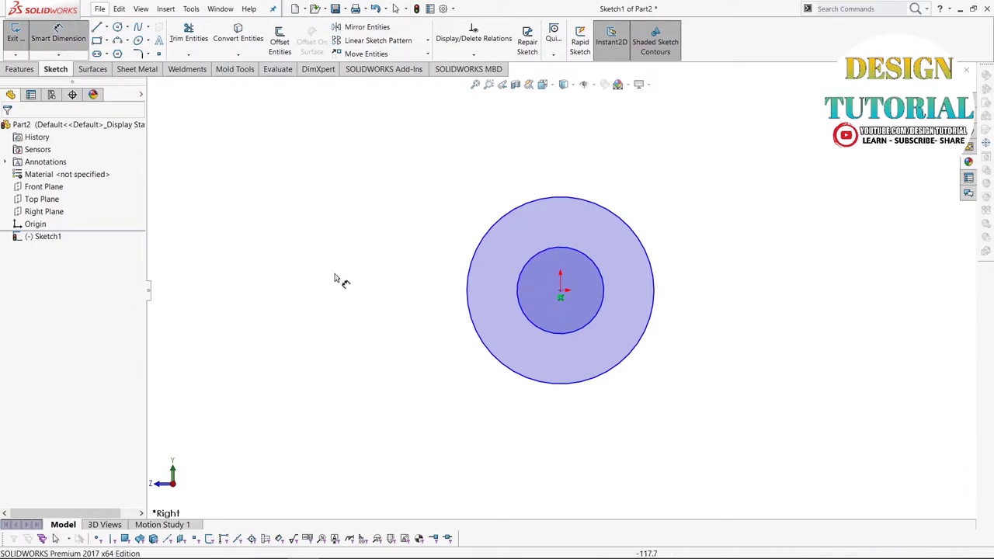
{"action": "left_click", "coordinate": [469, 310]}
{"action": "left_click", "coordinate": [396, 302]}
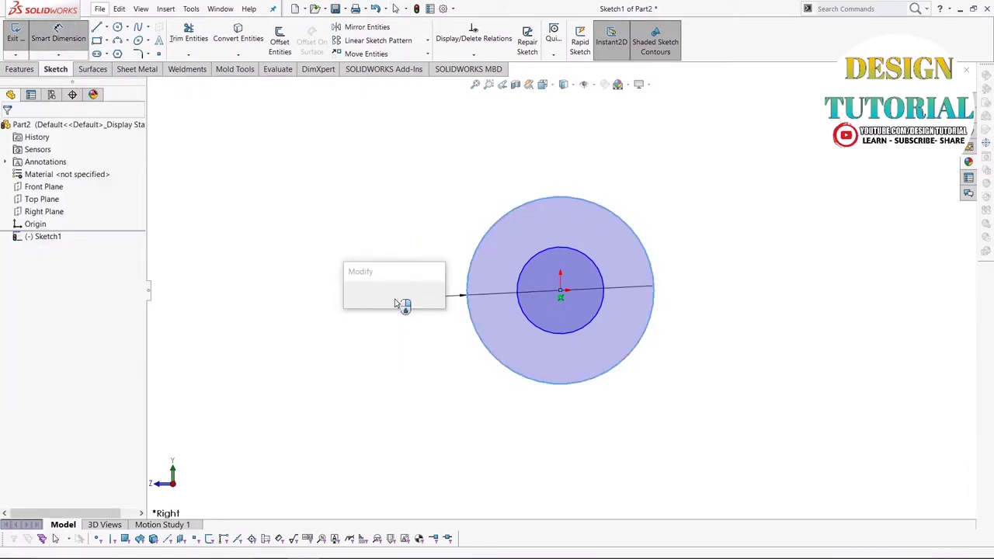
{"action": "type", "text": "50"}
{"action": "key", "text": "Return"}
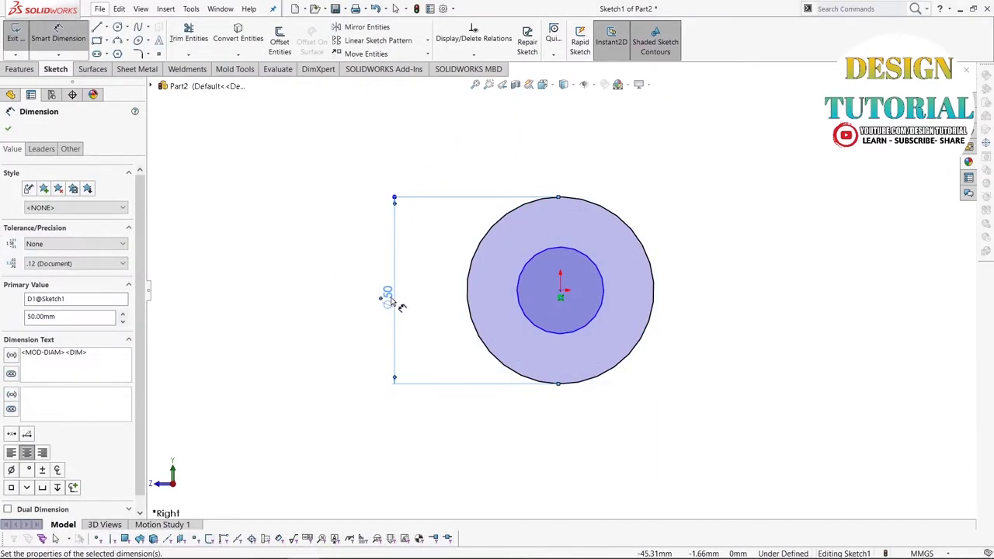
{"action": "left_click", "coordinate": [523, 307]}
{"action": "left_click", "coordinate": [429, 287]}
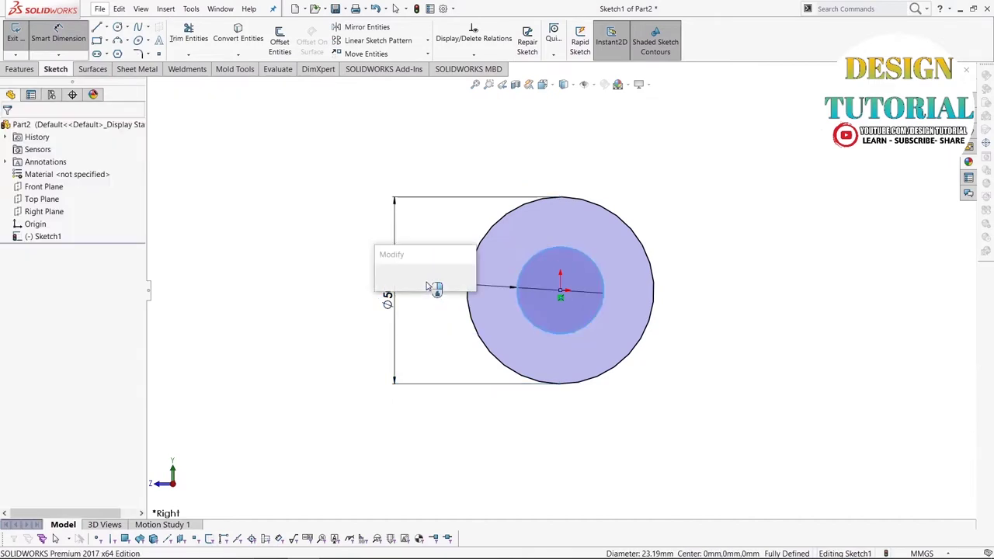
{"action": "type", "text": "30"}
{"action": "key", "text": "Return"}
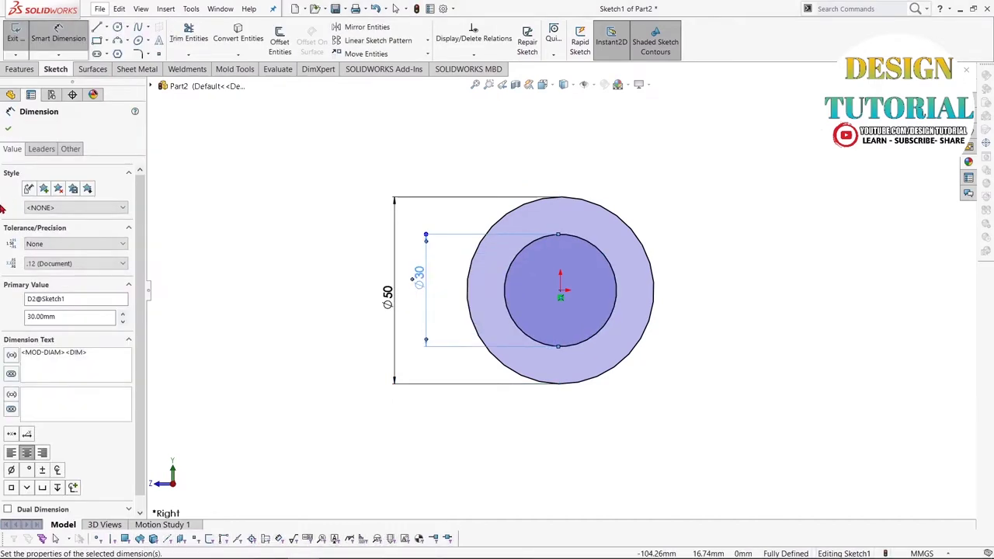
{"action": "left_click", "coordinate": [8, 129]}
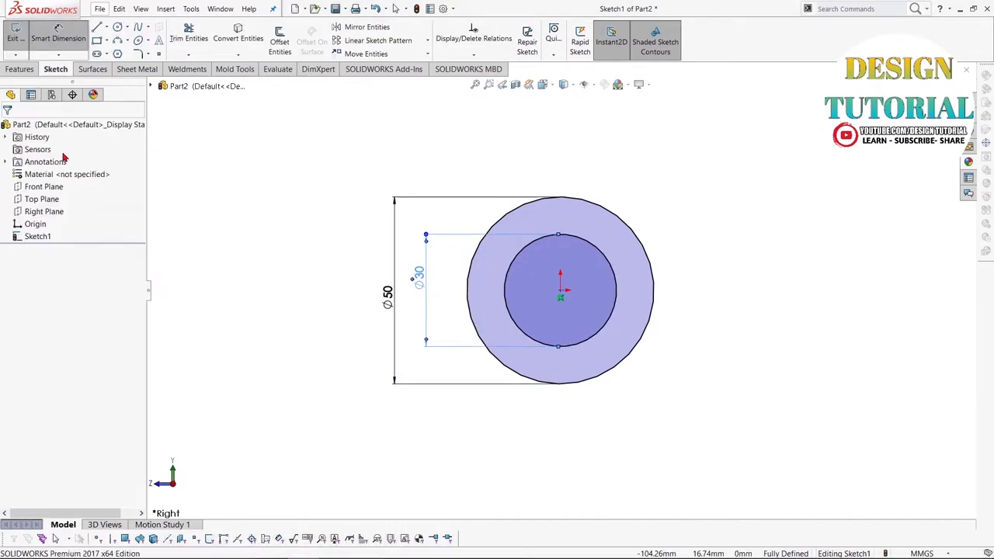
{"action": "left_click", "coordinate": [19, 69]}
- Extrude the ring sketch Mid Plane to 150 mm, forming a hollow Ø50/Ø30 tube
{"action": "left_click", "coordinate": [21, 39]}
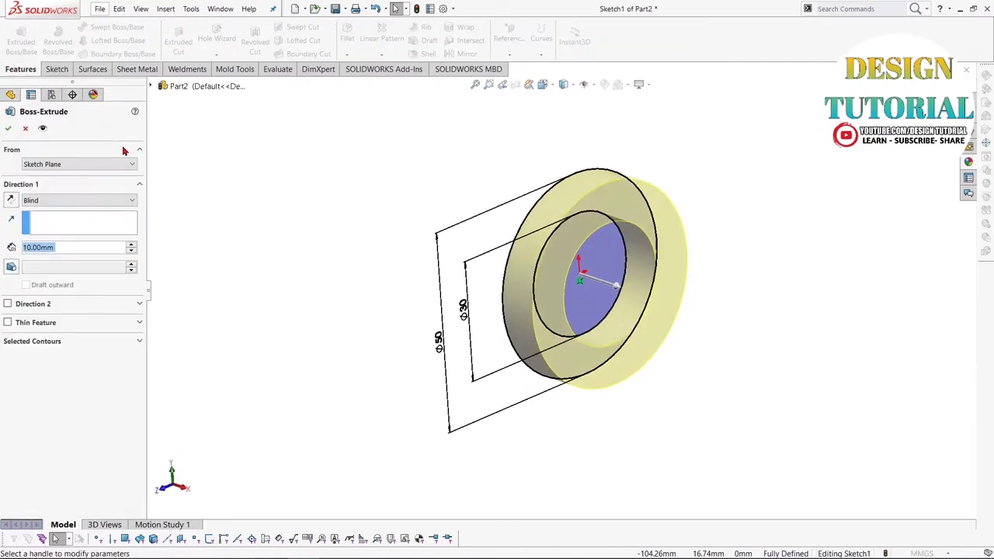
{"action": "left_click", "coordinate": [84, 200]}
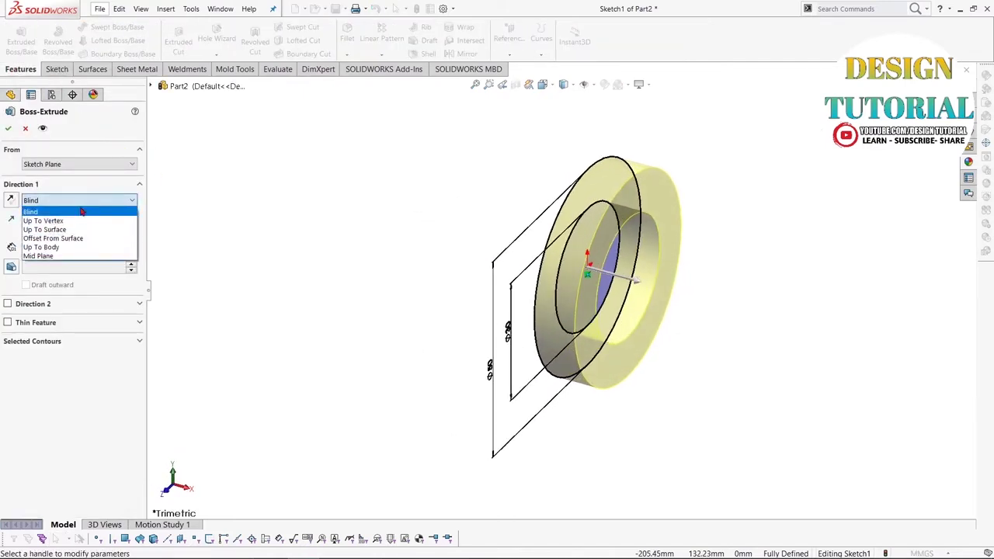
{"action": "left_click", "coordinate": [79, 258]}
{"action": "left_click_drag", "start_coordinate": [132, 246], "coordinate": [131, 244]}
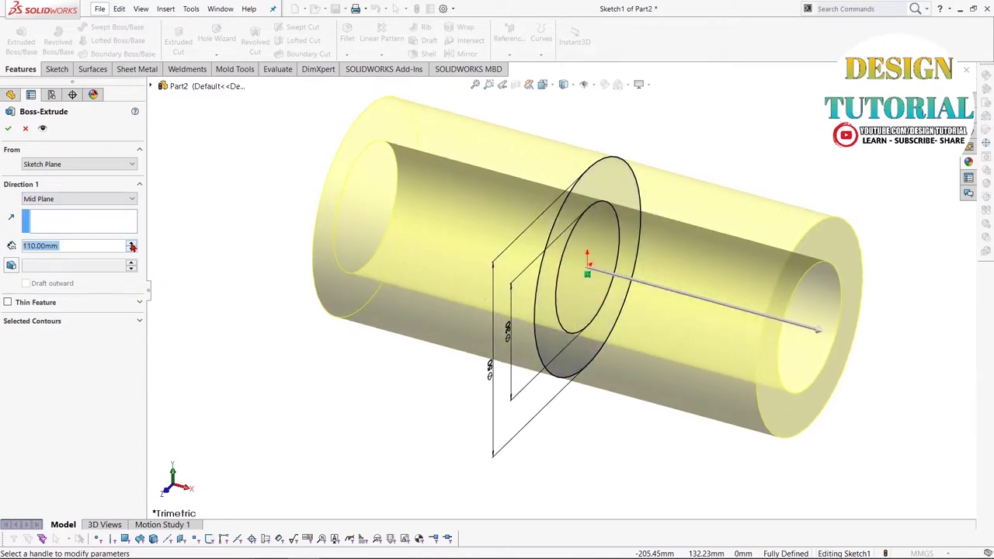
{"action": "left_click_drag", "start_coordinate": [131, 244], "coordinate": [130, 244]}
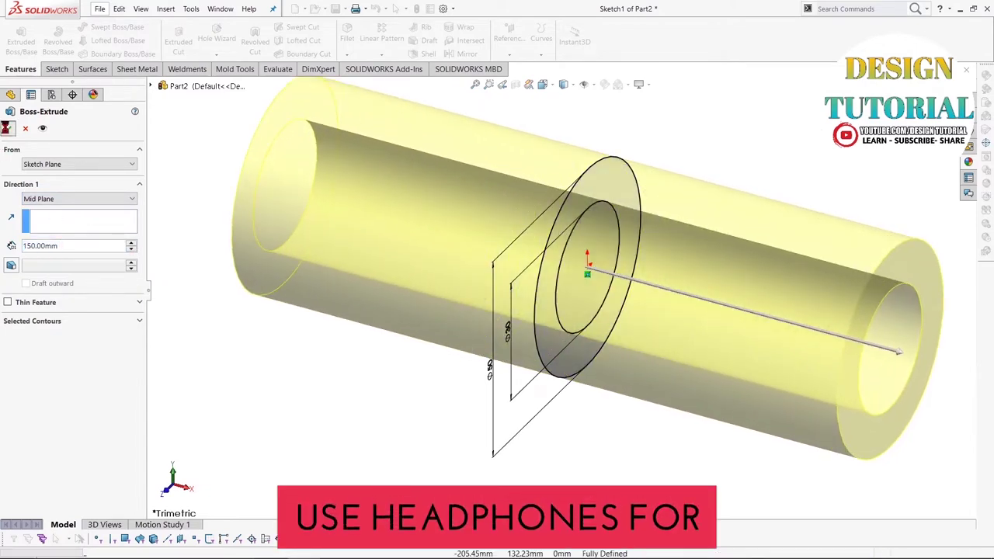
{"action": "left_click", "coordinate": [8, 128]}
- Create a reference plane on the tube's end face with a 20 mm offset distance
{"action": "key", "text": "f"}
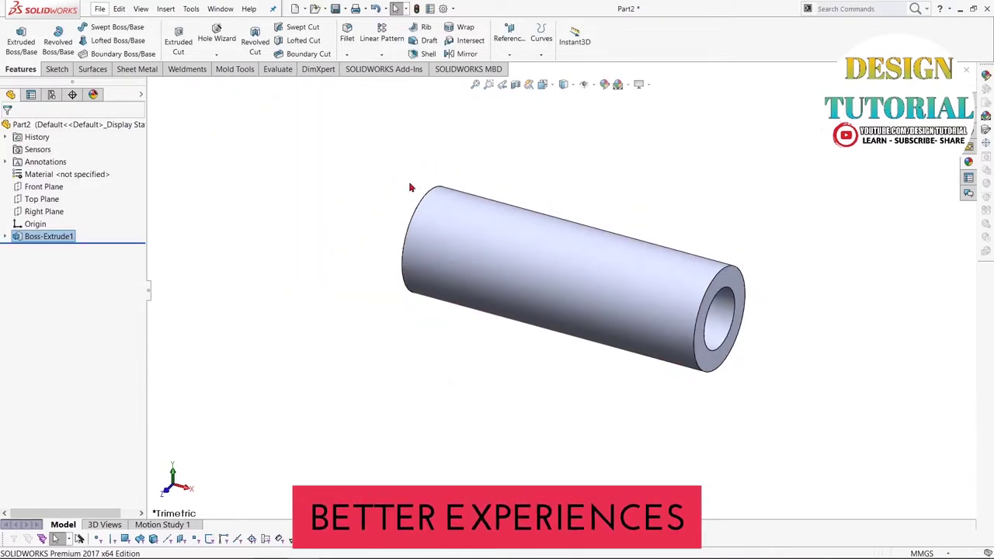
{"action": "left_click", "coordinate": [510, 54]}
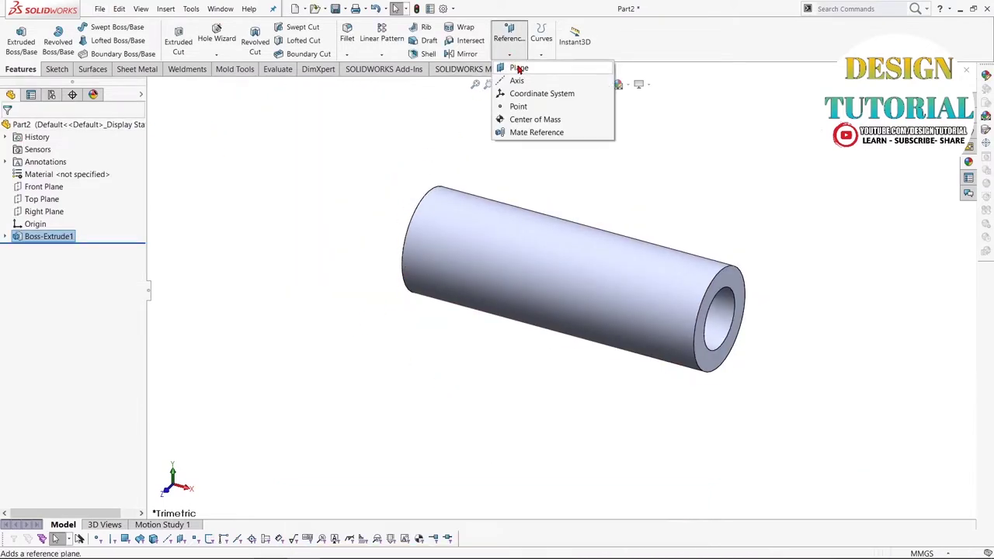
{"action": "left_click", "coordinate": [516, 68]}
{"action": "left_click", "coordinate": [728, 284]}
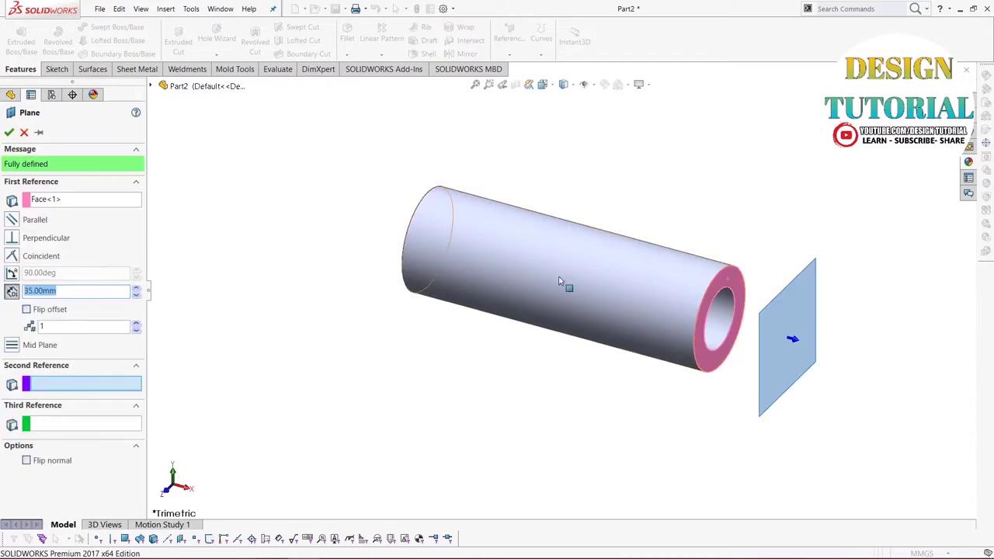
{"action": "type", "text": "25"}
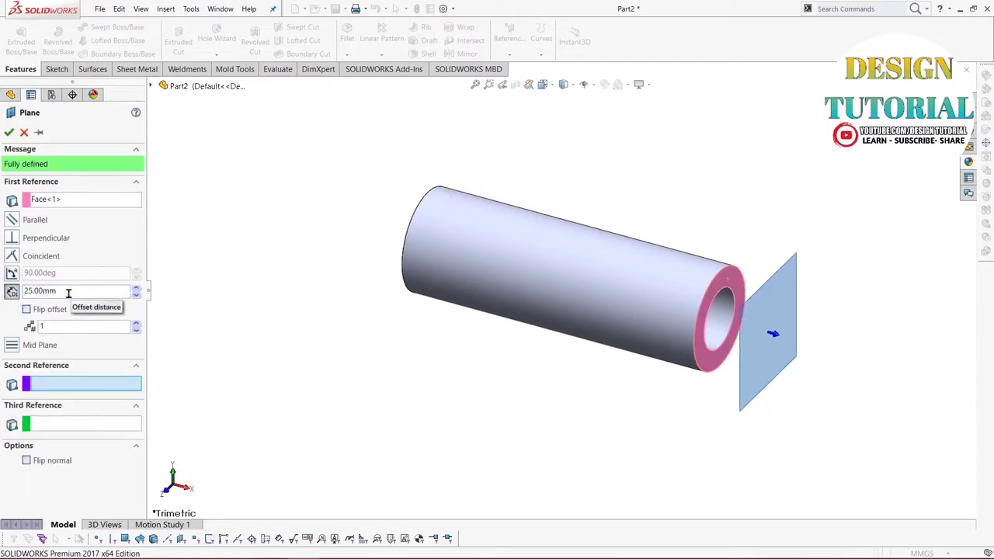
{"action": "double_click", "coordinate": [70, 291]}
{"action": "type", "text": "20"}
{"action": "key", "text": "Return"}
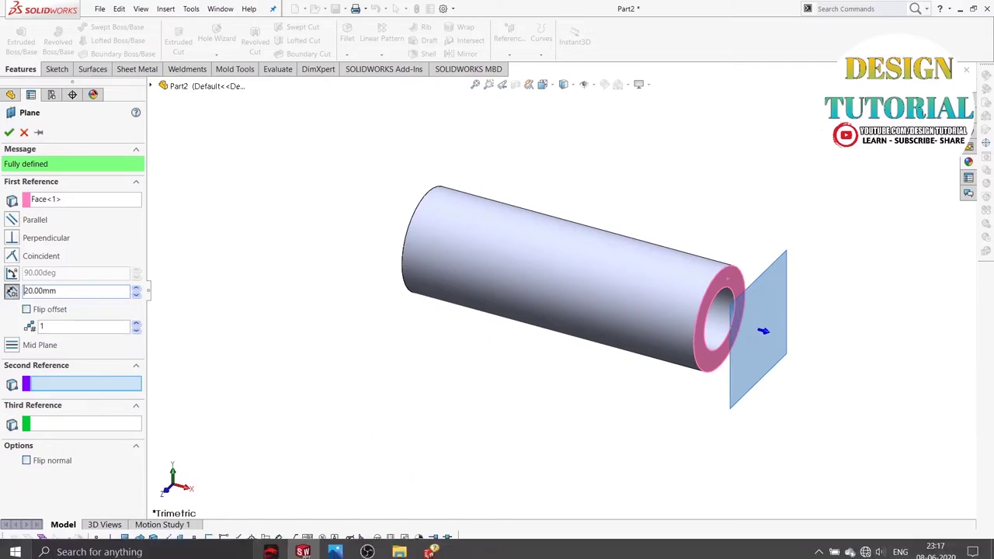
{"action": "mouse_move", "coordinate": [406, 557]}
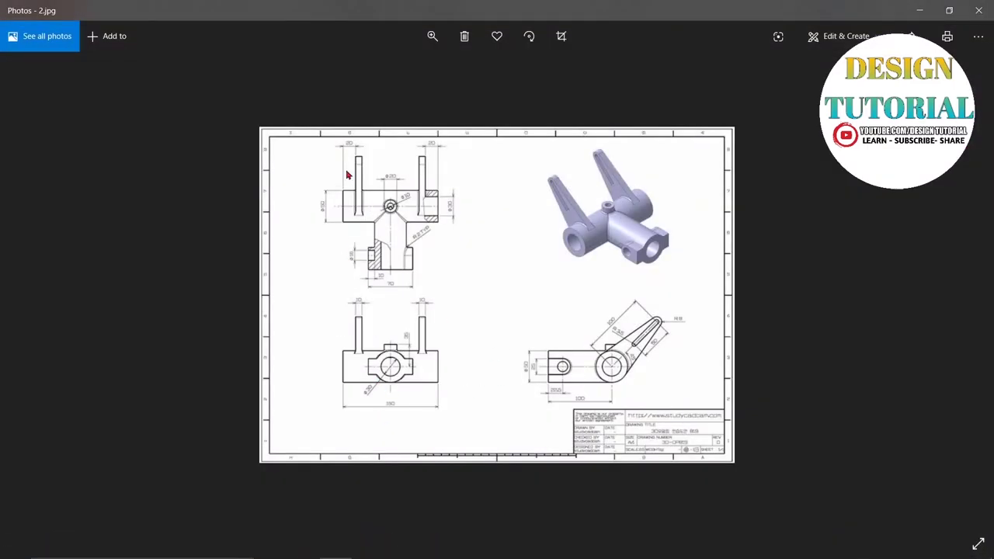
{"action": "left_click", "coordinate": [920, 10]}
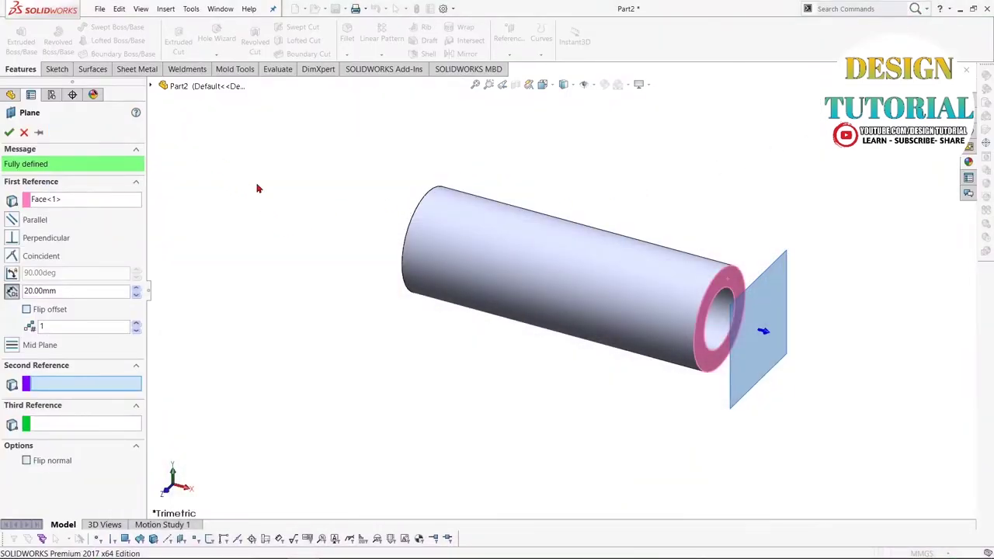
- Flip Plane1 to sit 20 mm inside the tube, confirm it, and sketch on it
{"action": "left_click", "coordinate": [27, 309]}
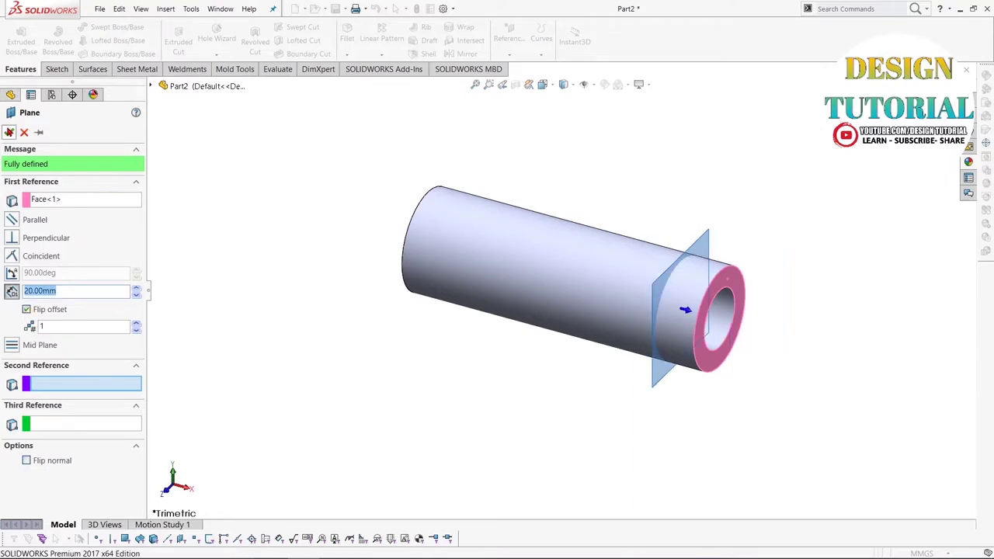
{"action": "left_click", "coordinate": [10, 133]}
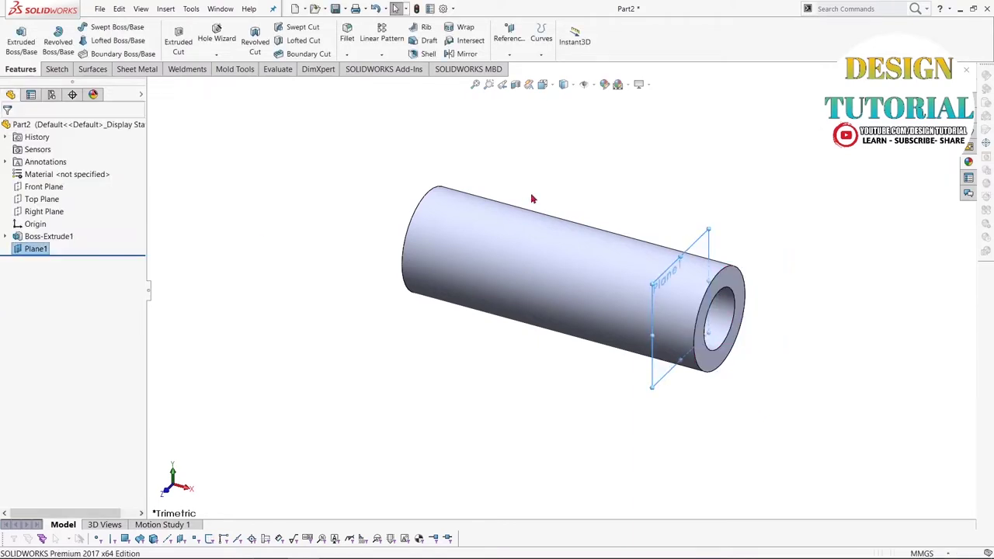
{"action": "left_click", "coordinate": [707, 246]}
{"action": "left_click", "coordinate": [744, 214]}
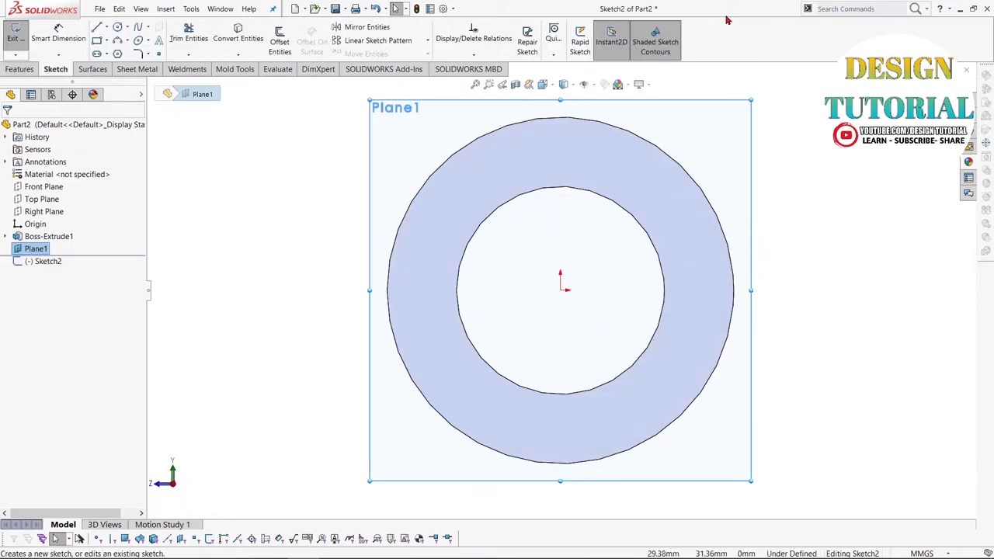
- Convert the tube's outer Ø50 edge into Sketch2
{"action": "left_click", "coordinate": [238, 34]}
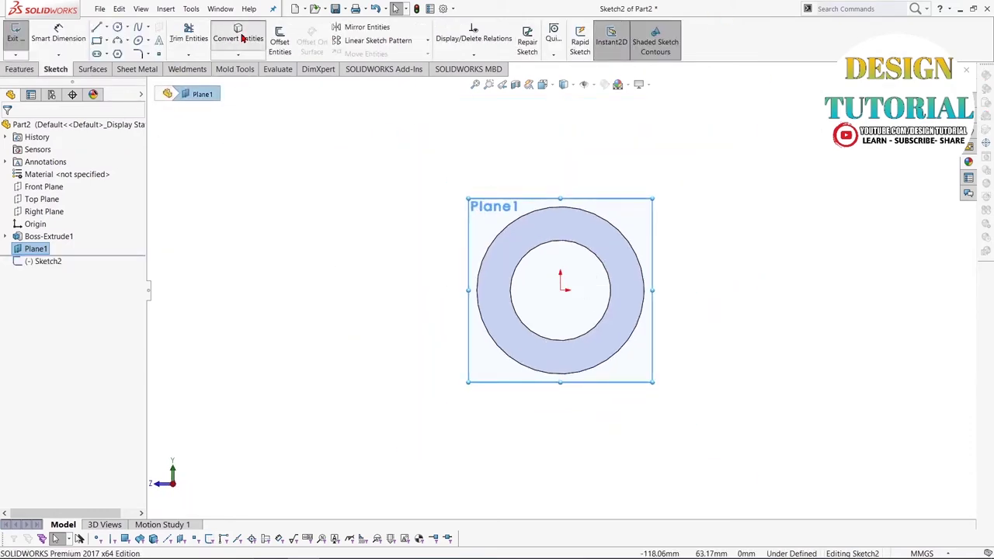
{"action": "left_click", "coordinate": [564, 207]}
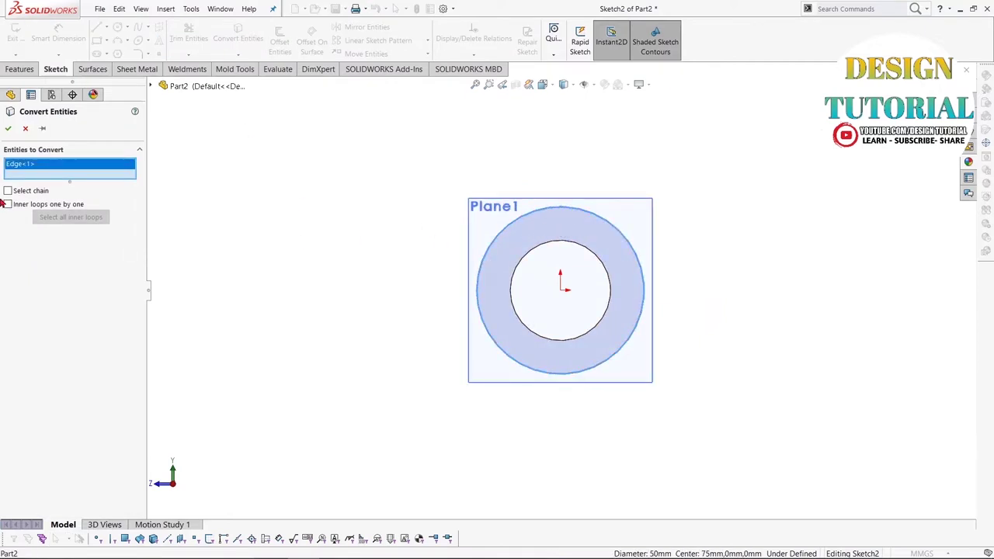
{"action": "left_click", "coordinate": [11, 128]}
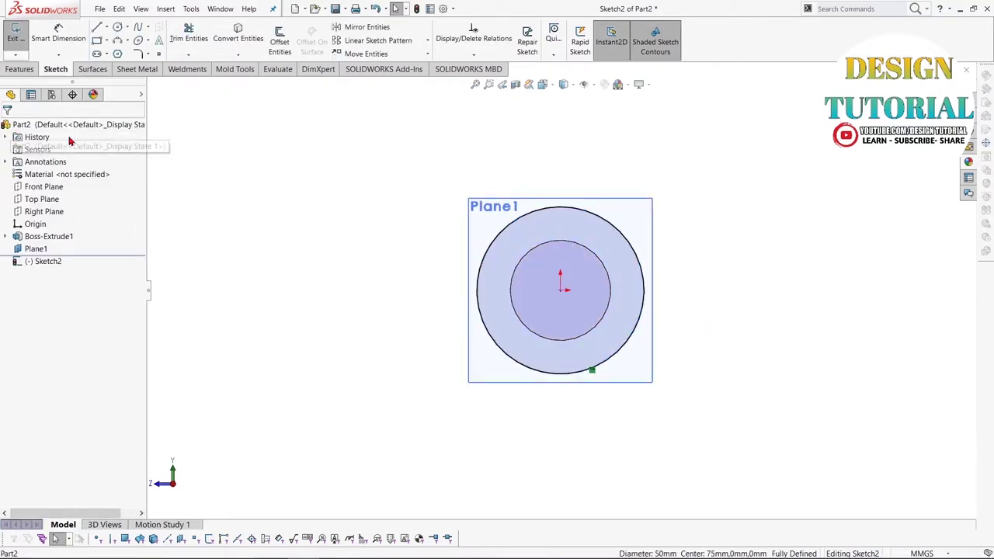
- Draw a horizontal centerline from the origin to the right of the tube
{"action": "left_click", "coordinate": [107, 27]}
{"action": "left_click", "coordinate": [120, 51]}
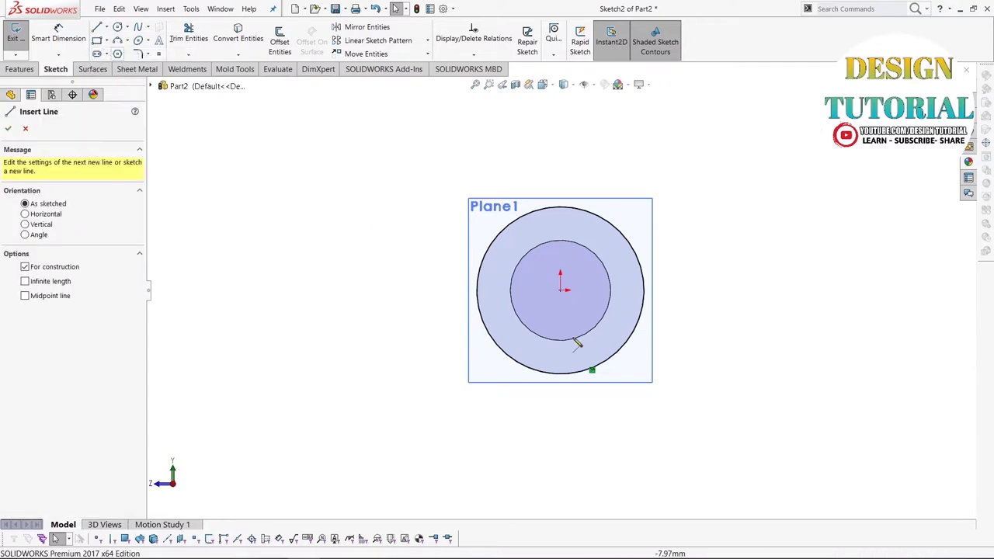
{"action": "left_click", "coordinate": [560, 289]}
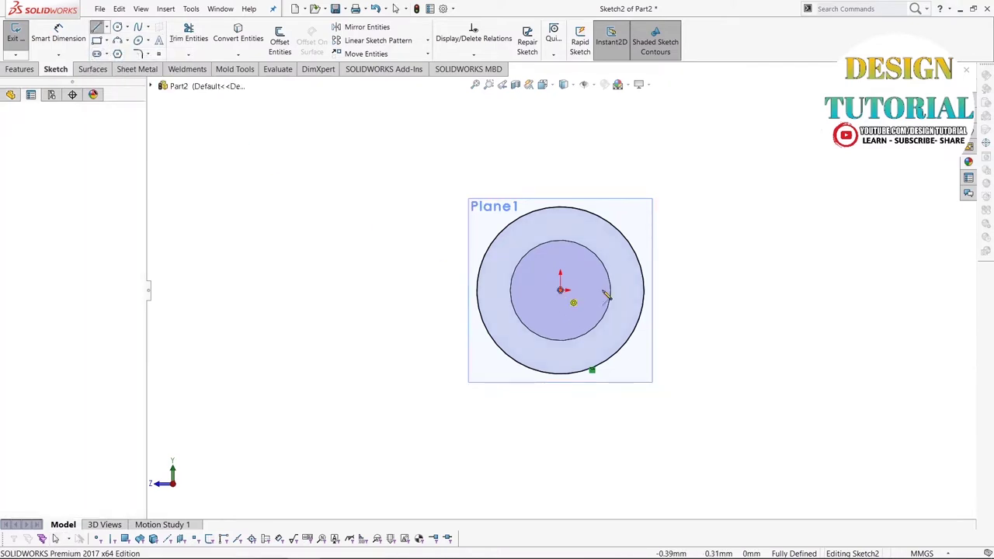
{"action": "left_click", "coordinate": [750, 292]}
{"action": "right_click", "coordinate": [750, 294]}
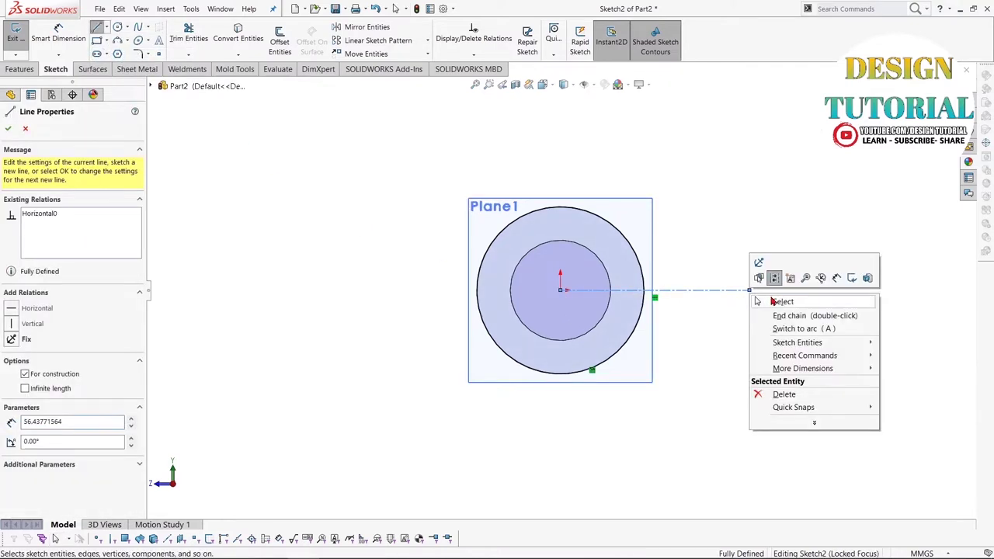
{"action": "left_click", "coordinate": [776, 313]}
{"action": "key", "text": "Escape"}
- Draw a second centerline from the origin angled up and to the right
{"action": "left_click", "coordinate": [127, 27]}
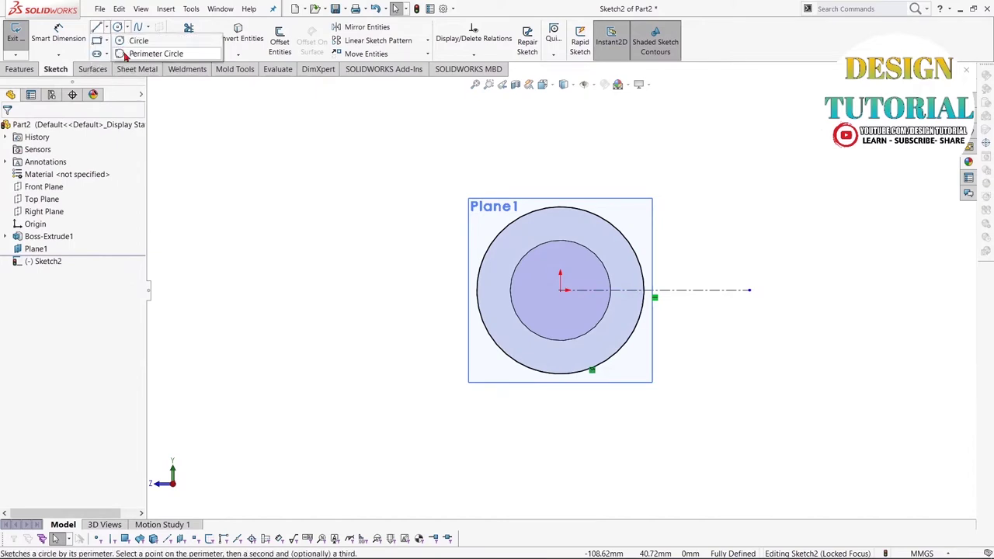
{"action": "left_click", "coordinate": [107, 30]}
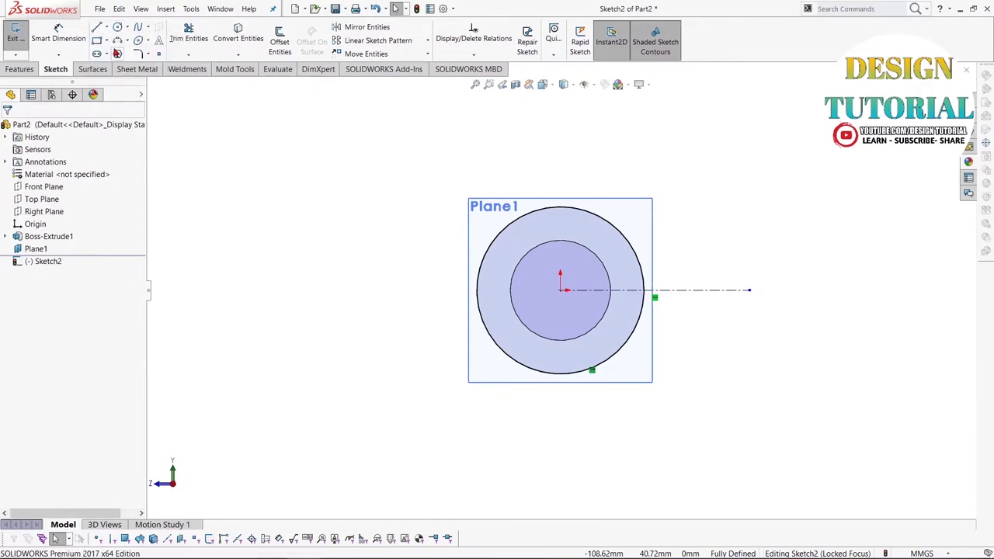
{"action": "left_click", "coordinate": [108, 29]}
{"action": "left_click", "coordinate": [123, 51]}
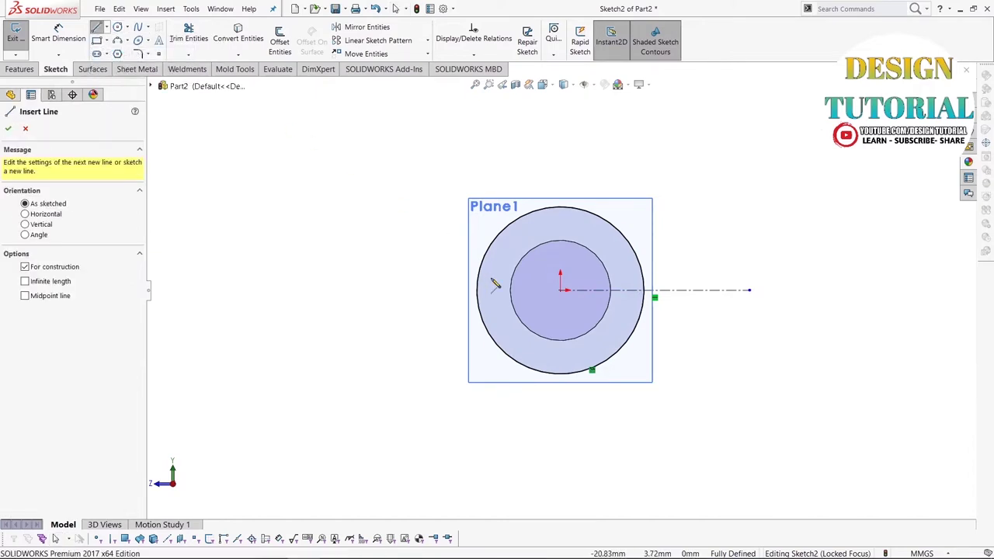
{"action": "left_click", "coordinate": [559, 291]}
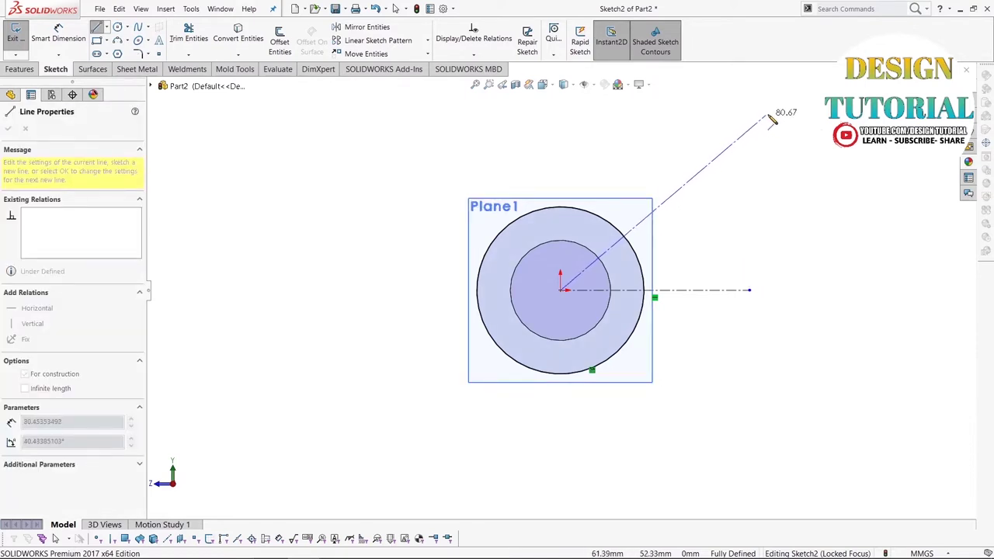
{"action": "key", "text": "z"}
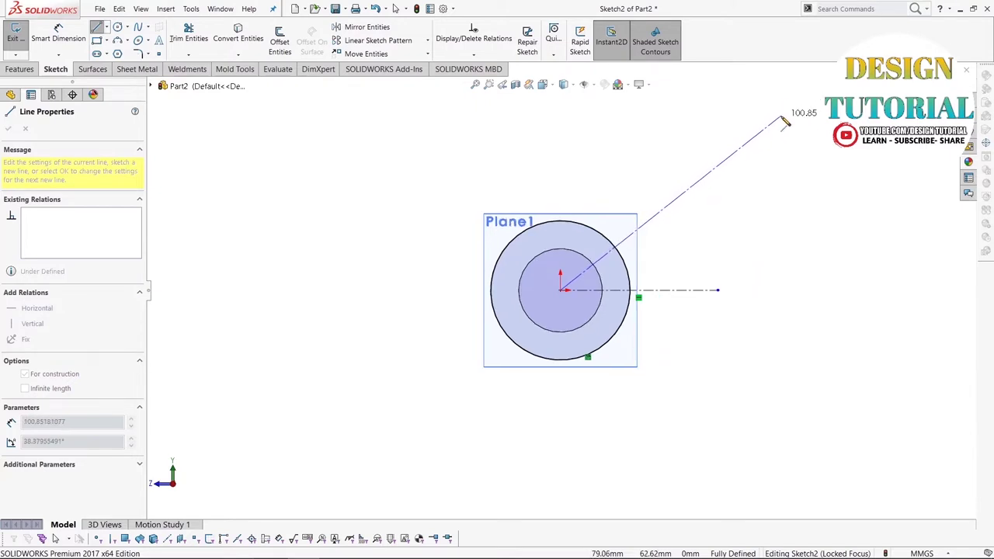
{"action": "left_click", "coordinate": [782, 118]}
{"action": "right_click", "coordinate": [782, 119]}
{"action": "left_click", "coordinate": [803, 111]}
{"action": "key", "text": "Escape"}
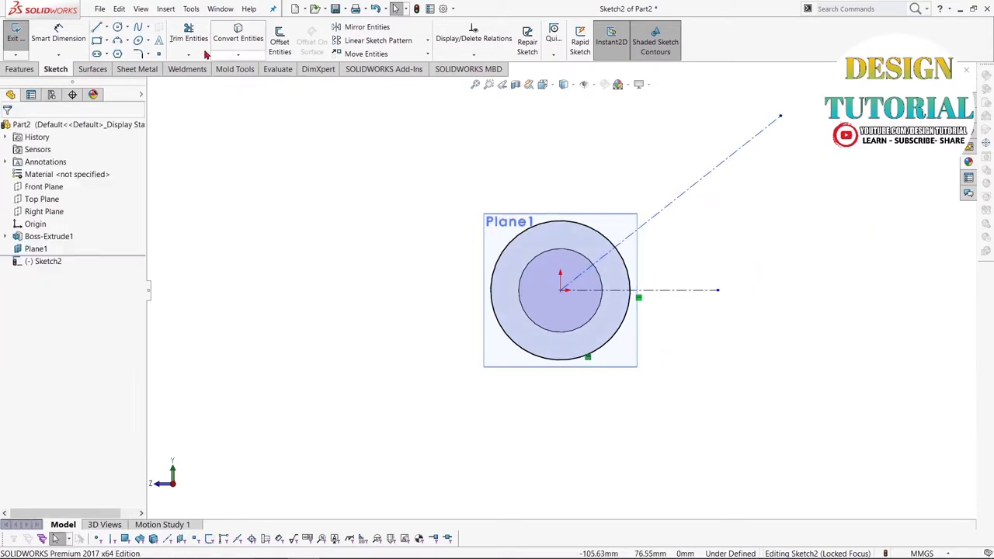
- Dimension the angle between the centerlines as 45° and the angled centerline's length as 100 mm
{"action": "left_click", "coordinate": [78, 42]}
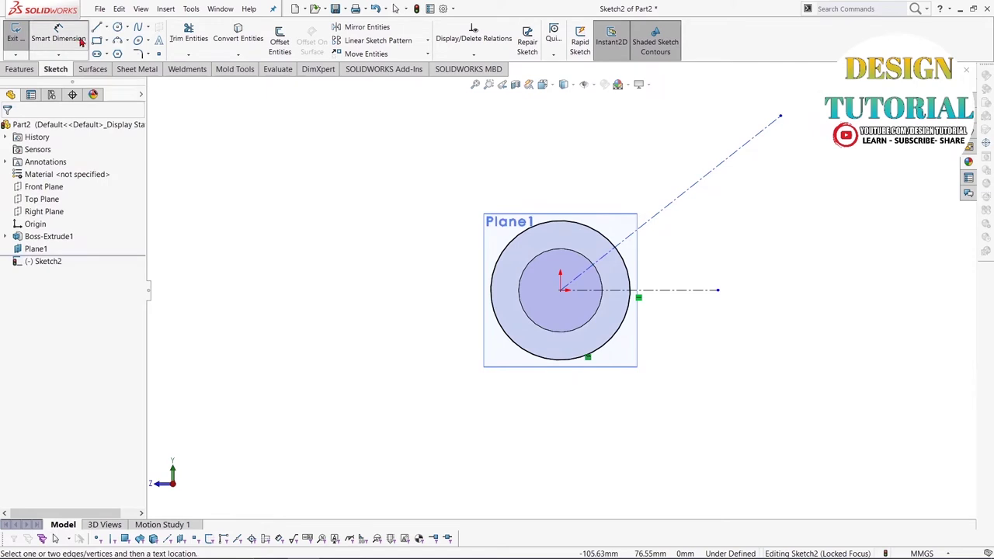
{"action": "left_click", "coordinate": [625, 290]}
{"action": "left_click", "coordinate": [599, 258]}
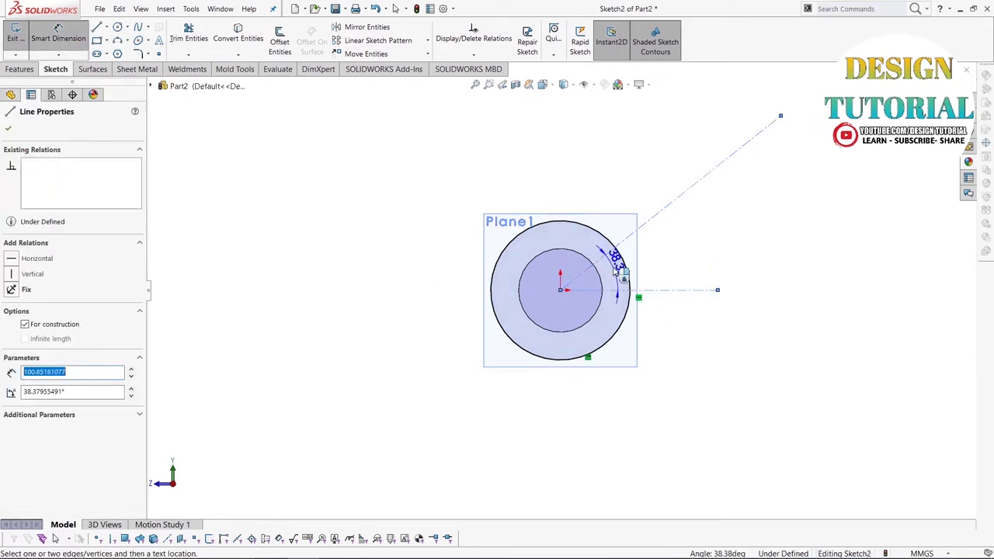
{"action": "left_click", "coordinate": [613, 267]}
{"action": "type", "text": "45"}
{"action": "key", "text": "Return"}
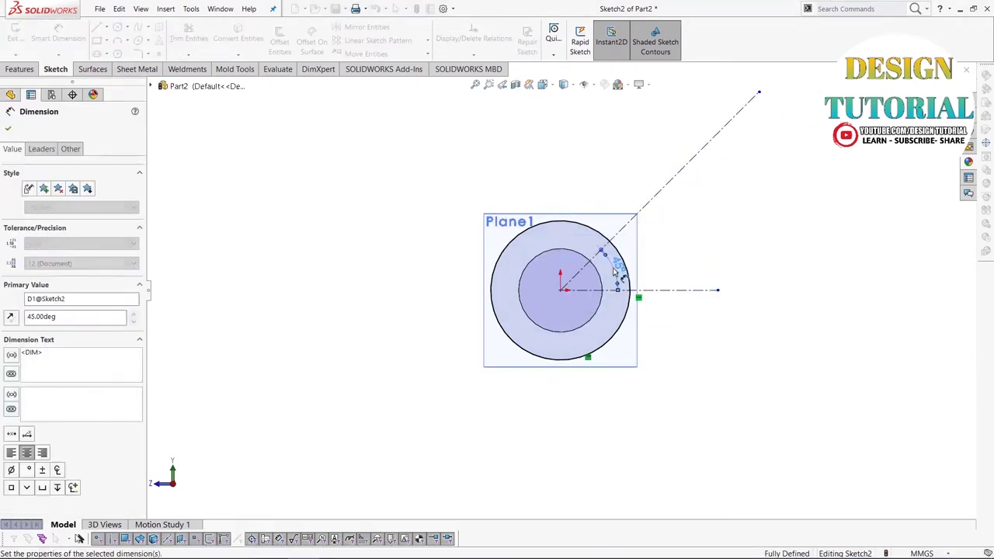
{"action": "left_click", "coordinate": [652, 198]}
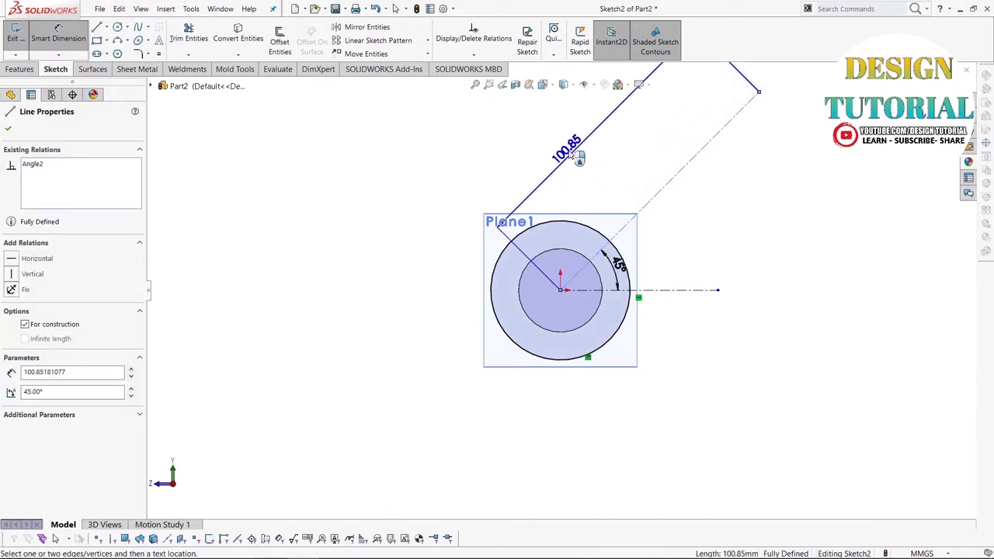
{"action": "left_click", "coordinate": [574, 157]}
{"action": "type", "text": "100"}
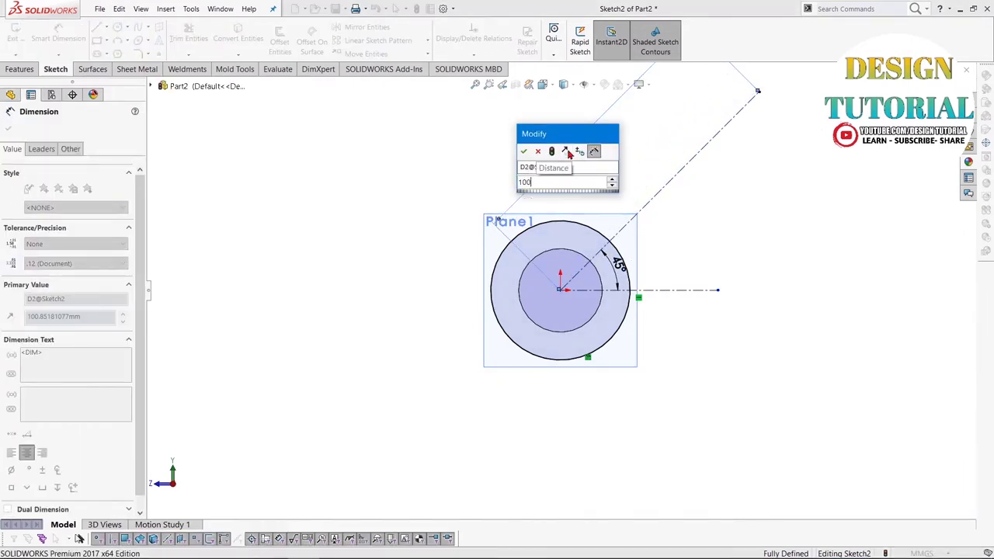
{"action": "key", "text": "Return"}
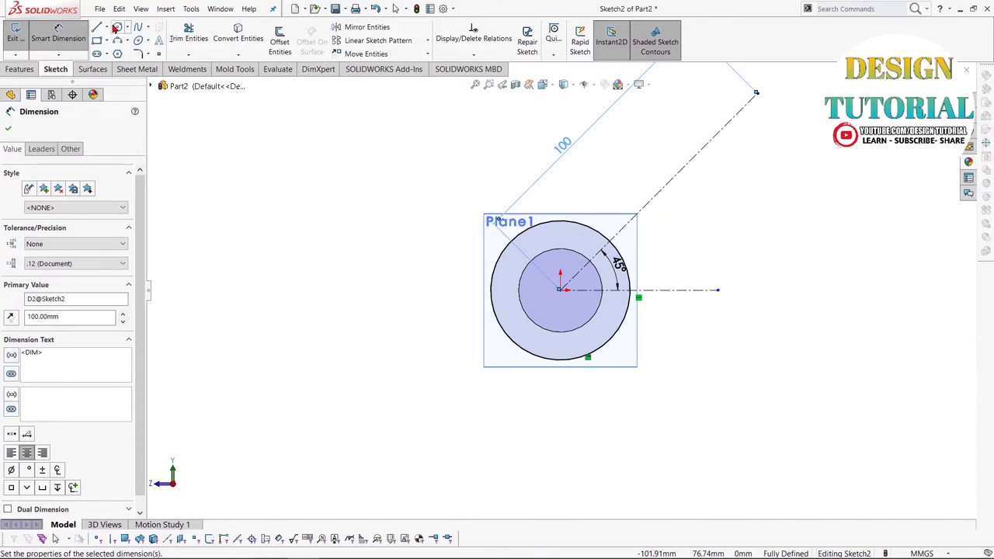
{"action": "left_click", "coordinate": [116, 27]}
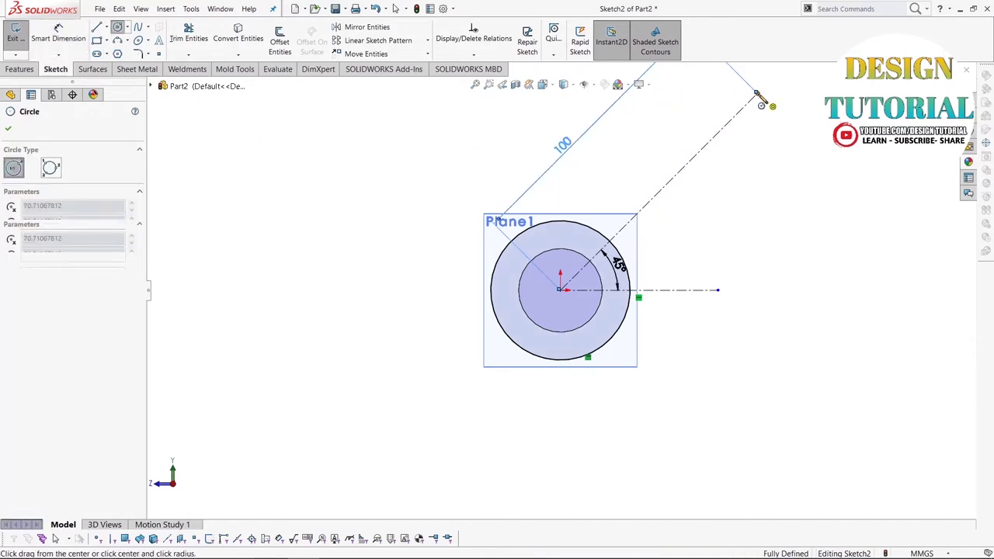
- Draw an 8 mm radius circle at the end of the angled centerline
{"action": "left_click_drag", "start_coordinate": [757, 93], "coordinate": [773, 109]}
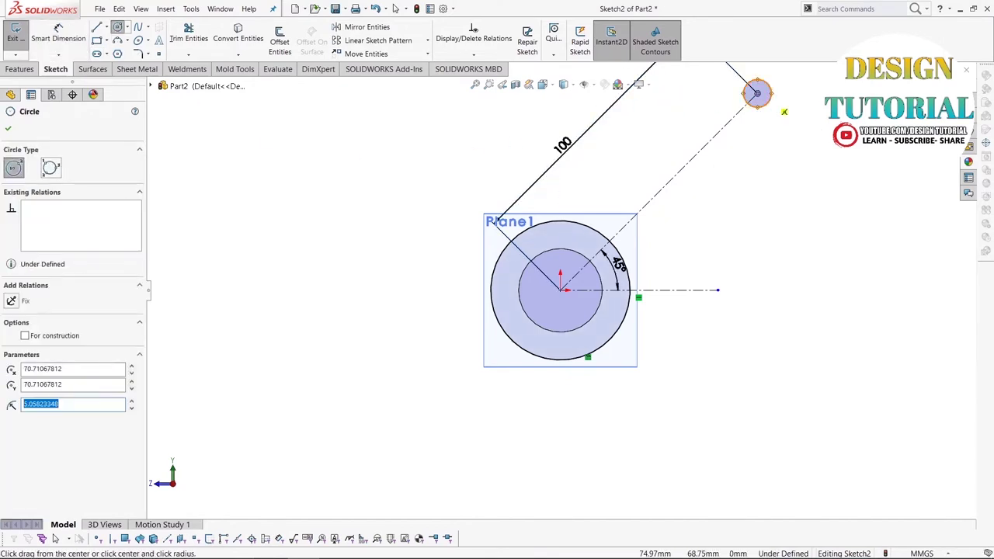
{"action": "type", "text": "8"}
{"action": "key", "text": "Return"}
{"action": "key", "text": "z"}
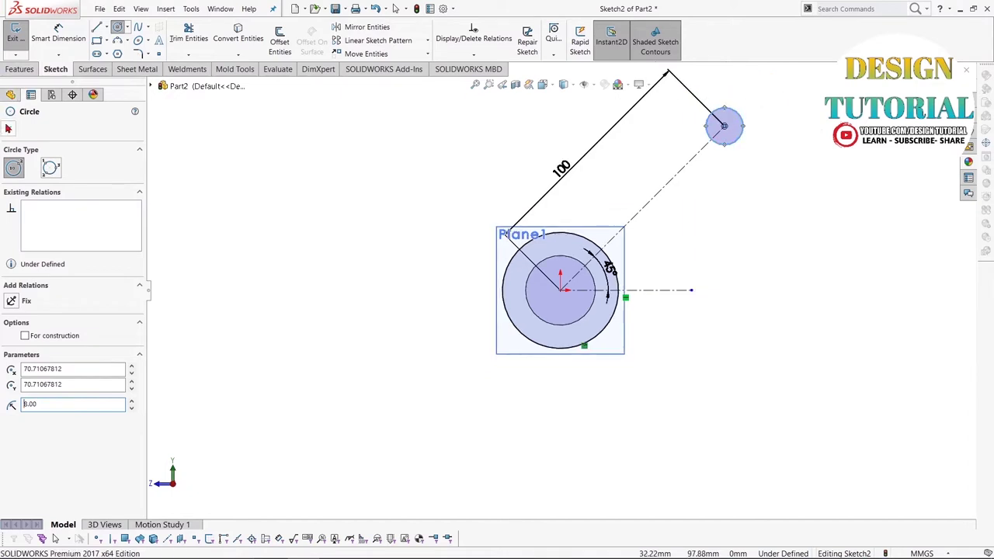
{"action": "left_click", "coordinate": [8, 130]}
- Draw two lines tangent to both the small circle and the tube circle
{"action": "left_click", "coordinate": [97, 28]}
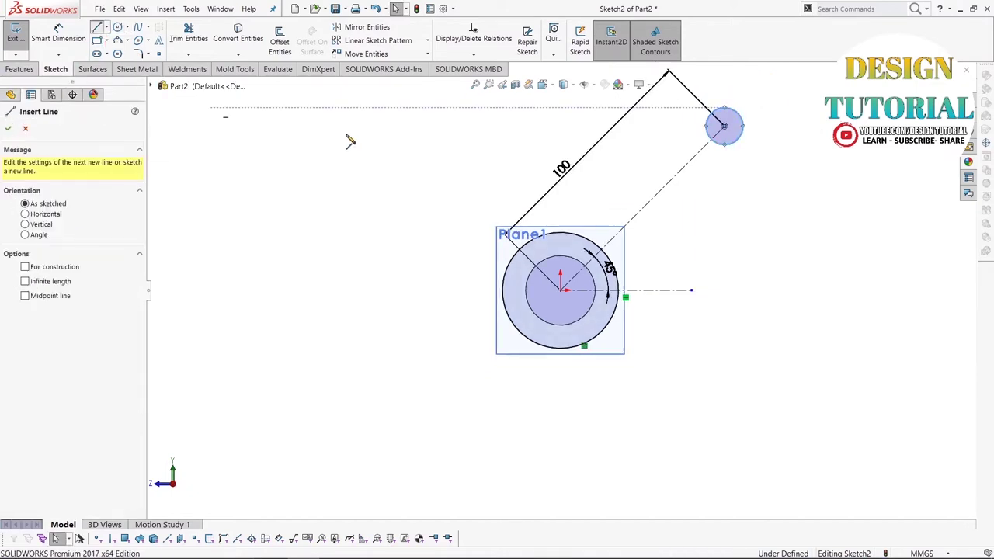
{"action": "left_click", "coordinate": [724, 126]}
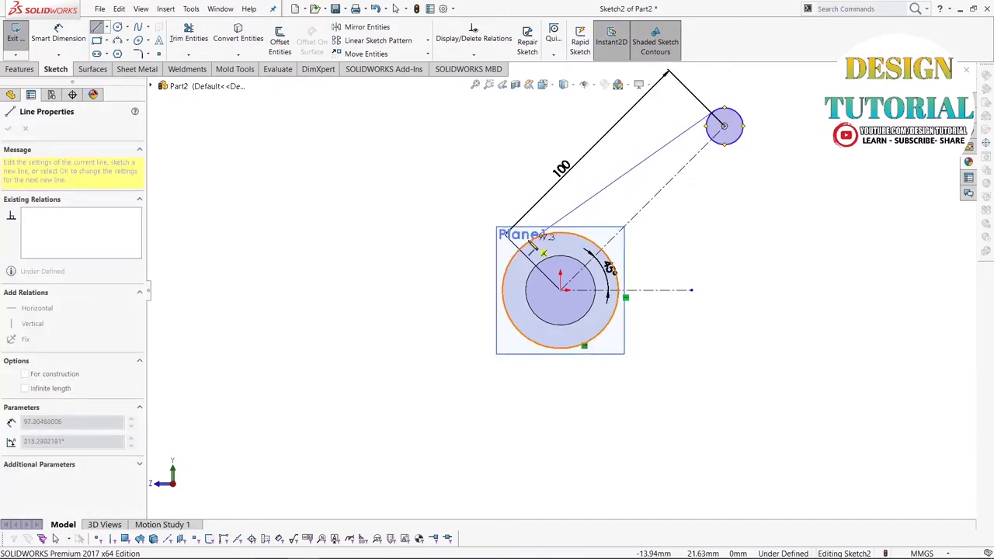
{"action": "left_click", "coordinate": [526, 246]}
{"action": "right_click", "coordinate": [526, 246]}
{"action": "left_click", "coordinate": [496, 249]}
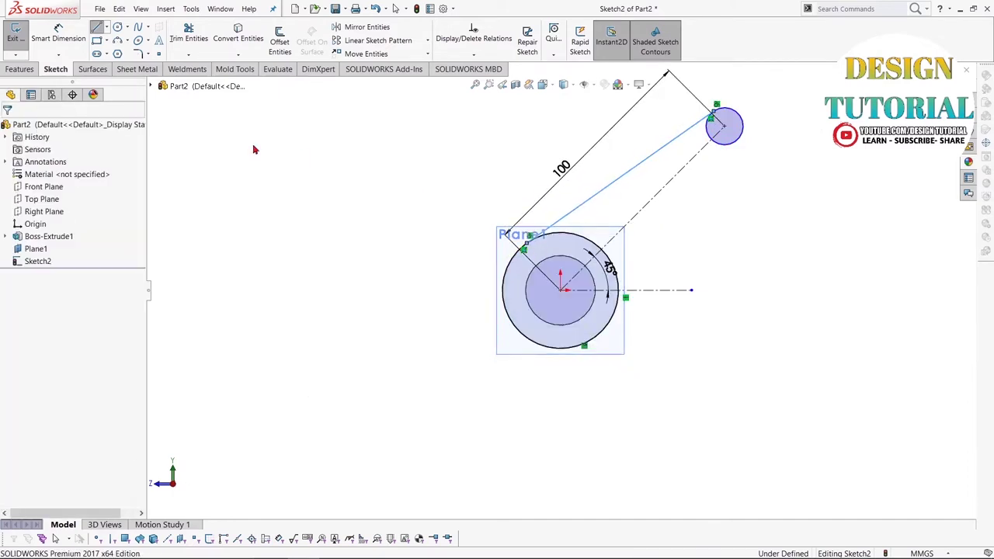
{"action": "left_click", "coordinate": [97, 28]}
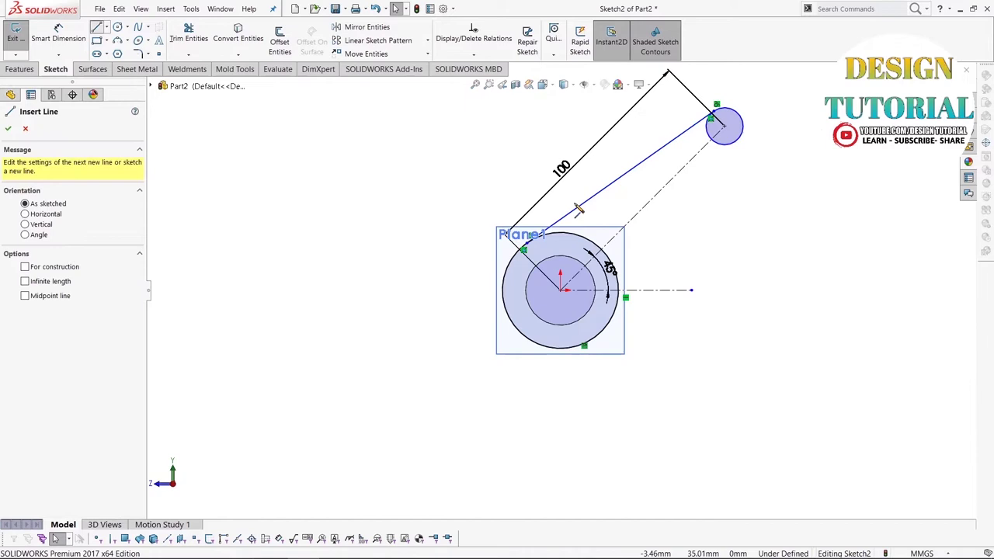
{"action": "left_click", "coordinate": [741, 137]}
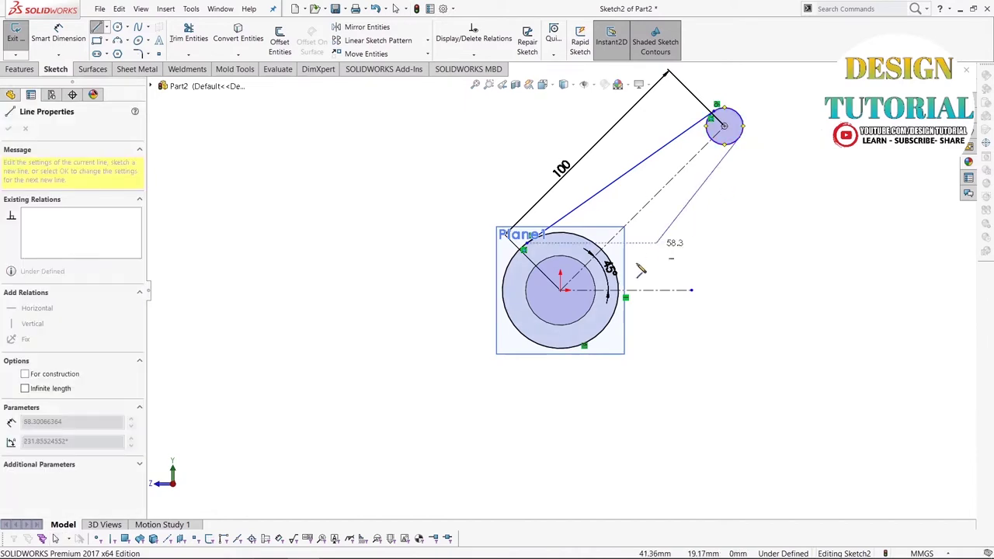
{"action": "left_click", "coordinate": [610, 317]}
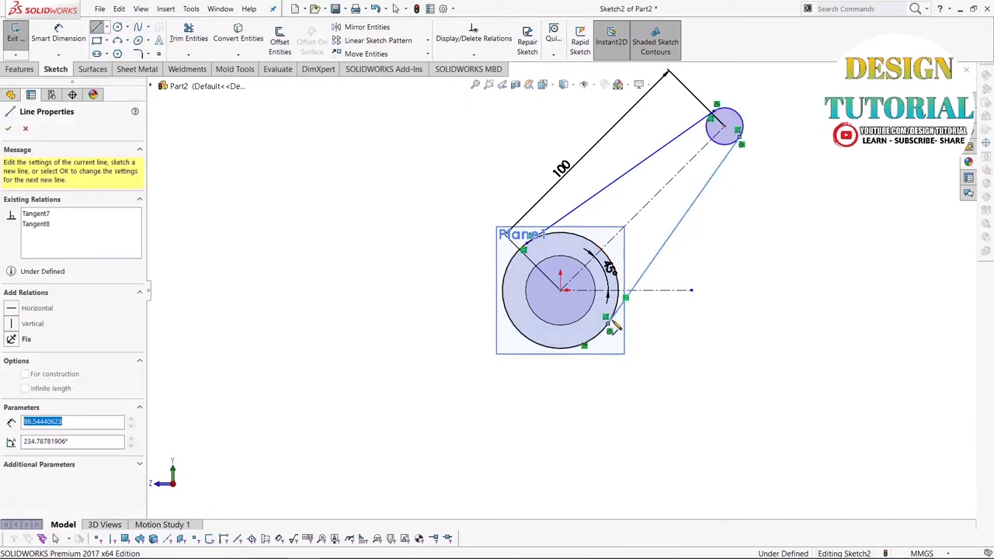
{"action": "right_click", "coordinate": [613, 320]}
{"action": "left_click", "coordinate": [701, 330]}
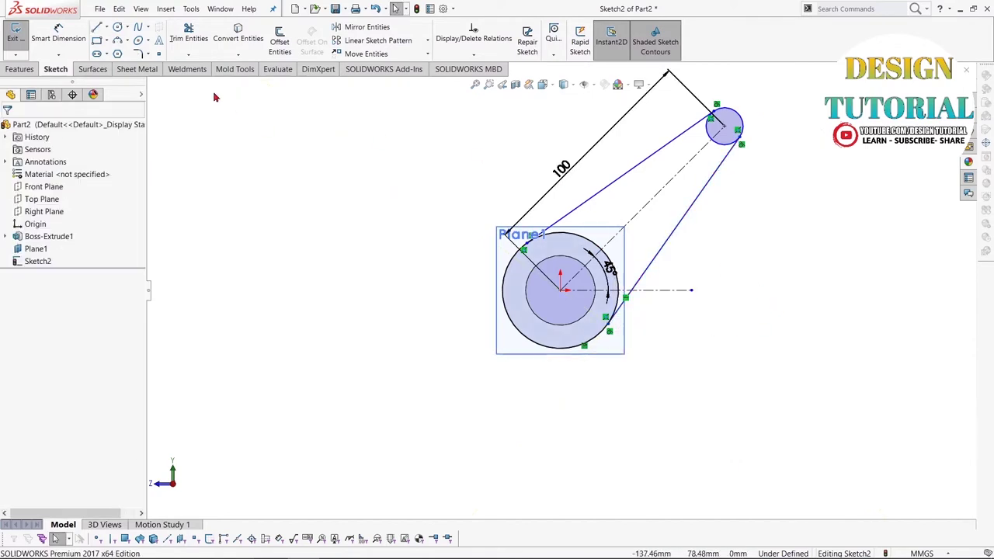
- Power-trim the inner tube arc and the lower tip arc to leave a closed arm profile
{"action": "left_click", "coordinate": [189, 38]}
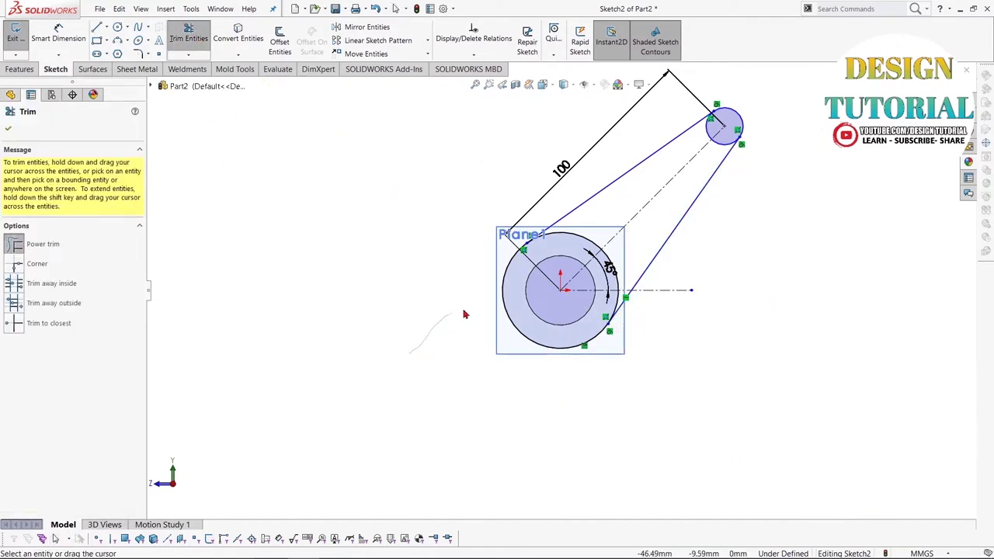
{"action": "left_click_drag", "start_coordinate": [464, 314], "coordinate": [530, 291]}
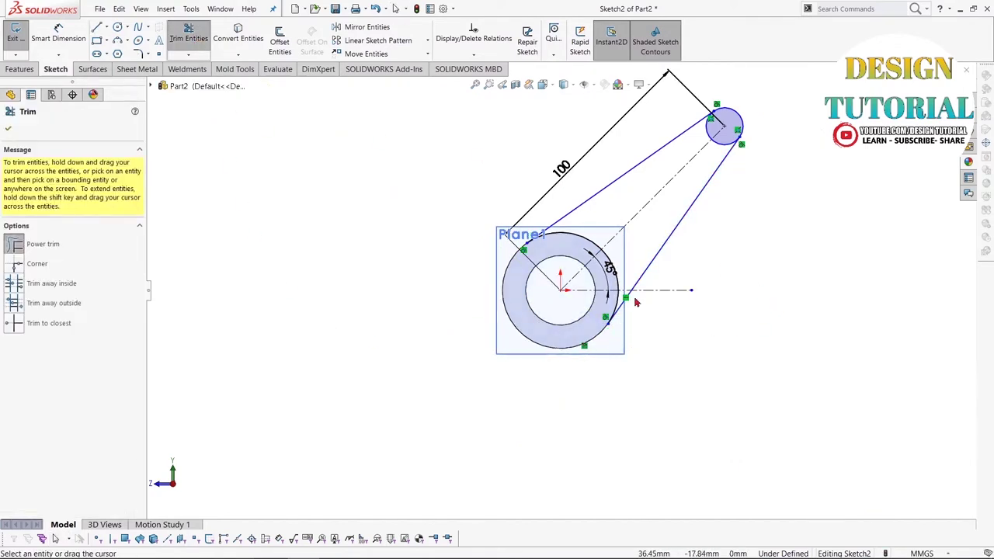
{"action": "scroll", "coordinate": [630, 265], "scroll_direction": "down", "scroll_amount": 3}
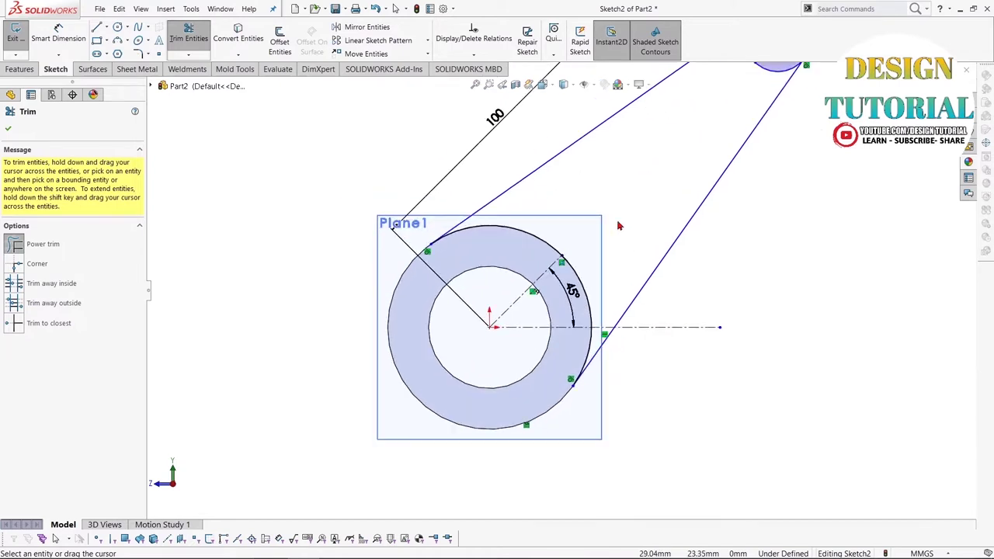
{"action": "scroll", "coordinate": [621, 223], "scroll_direction": "up", "scroll_amount": 2}
{"action": "scroll", "coordinate": [626, 215], "scroll_direction": "up", "scroll_amount": 1}
{"action": "scroll", "coordinate": [659, 194], "scroll_direction": "down", "scroll_amount": 2}
{"action": "scroll", "coordinate": [613, 240], "scroll_direction": "down", "scroll_amount": 3}
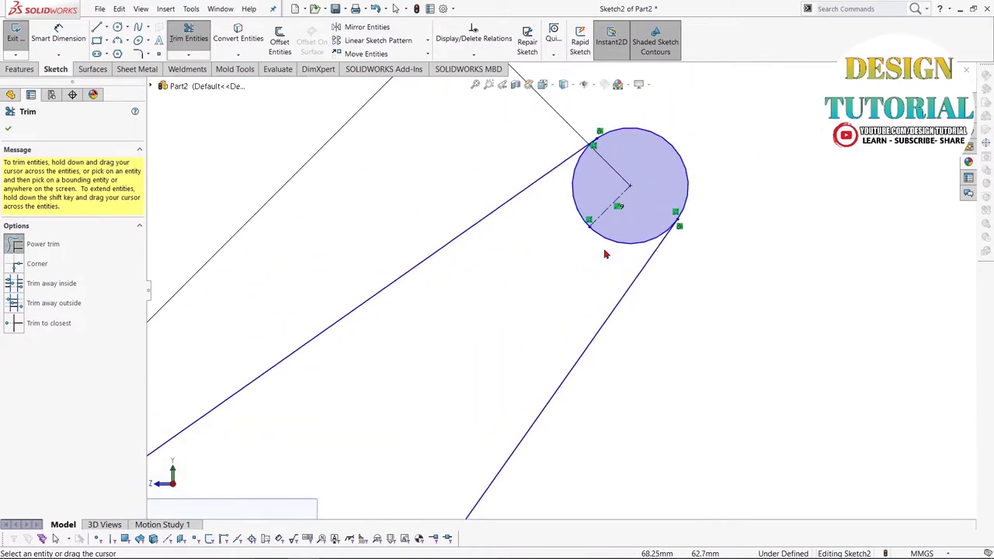
{"action": "left_click_drag", "start_coordinate": [604, 253], "coordinate": [607, 225]}
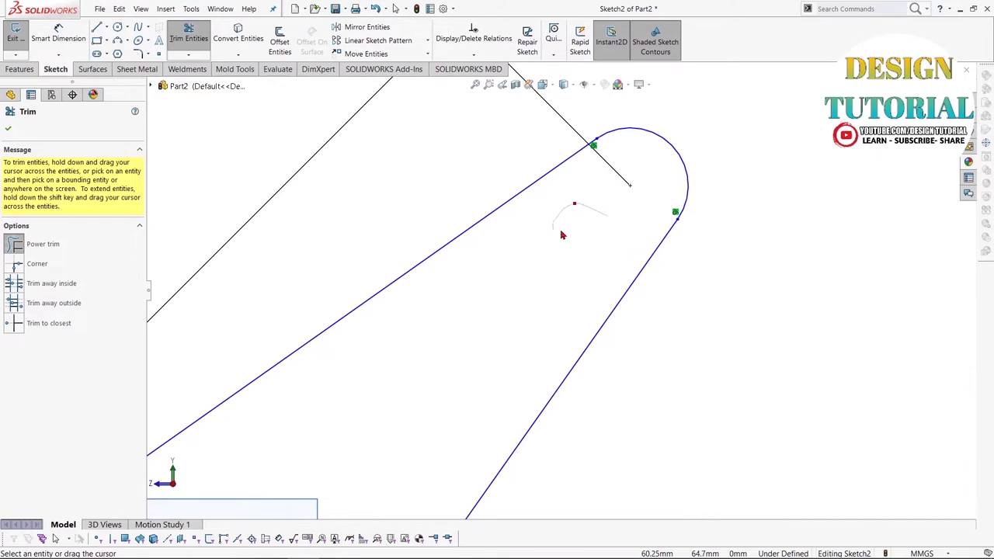
{"action": "scroll", "coordinate": [562, 235], "scroll_direction": "up", "scroll_amount": 3}
{"action": "scroll", "coordinate": [572, 282], "scroll_direction": "up", "scroll_amount": 2}
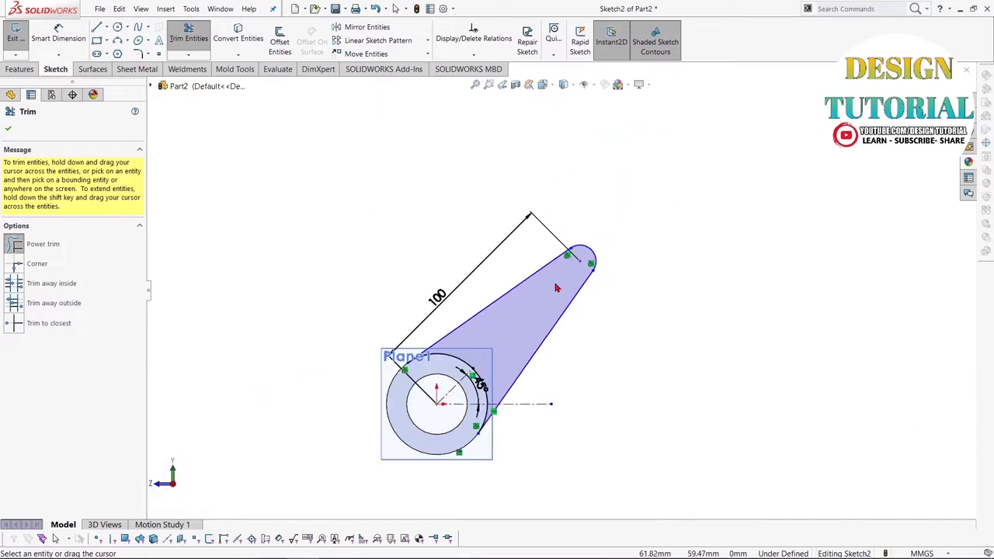
- Extrude the arm profile Blind 10 mm, reversed toward the tube, creating Boss-Extrude2
{"action": "left_click", "coordinate": [8, 131]}
{"action": "left_click", "coordinate": [19, 69]}
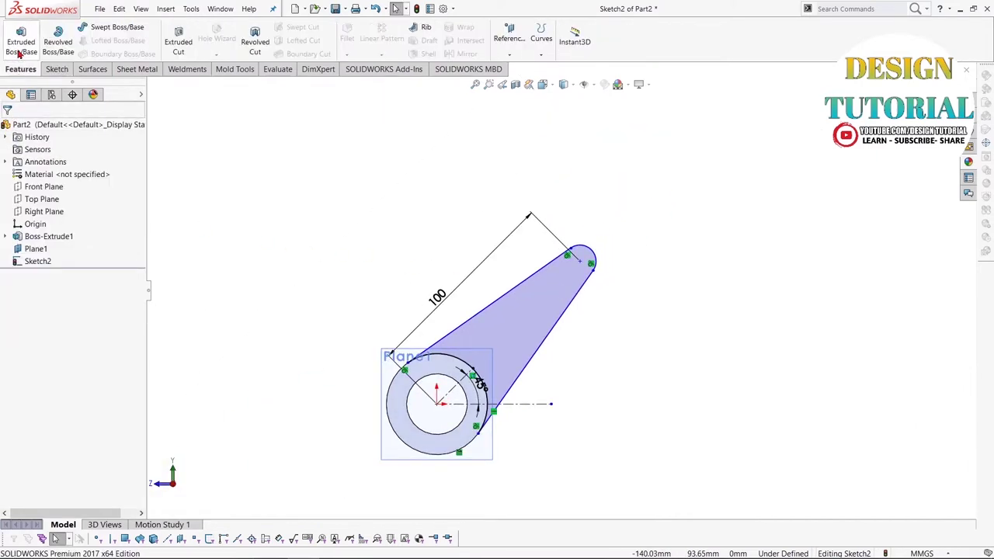
{"action": "left_click", "coordinate": [21, 43]}
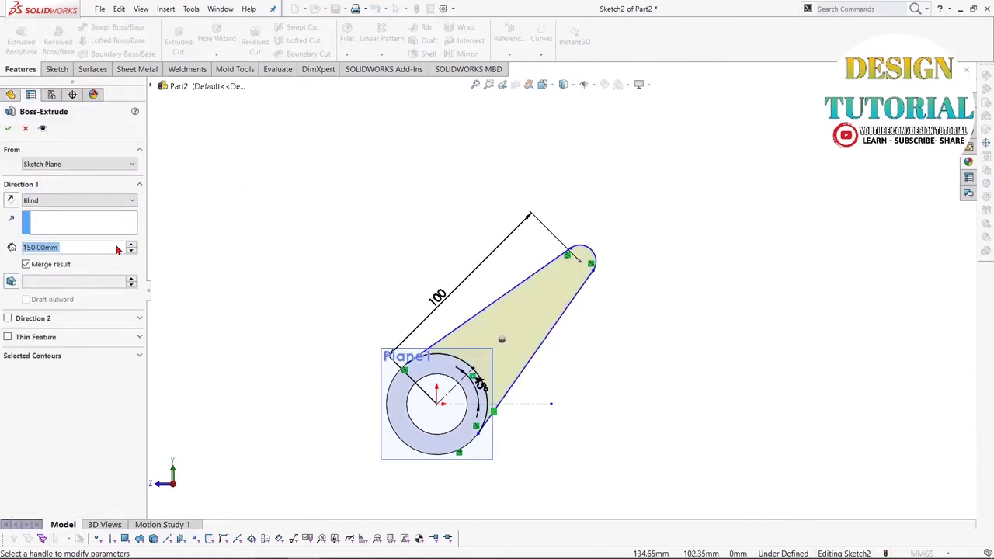
{"action": "type", "text": "20"}
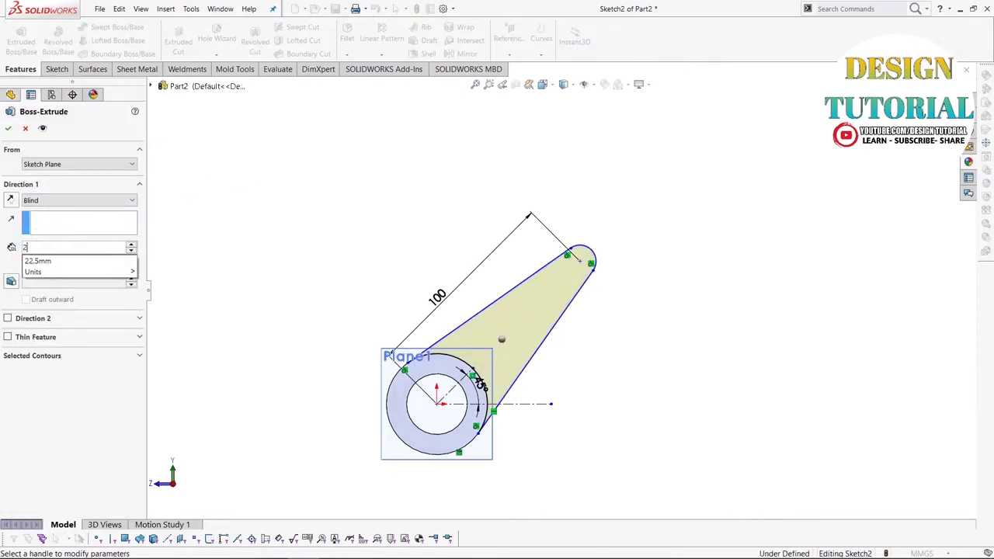
{"action": "key", "text": "BackSpace"}
{"action": "key", "text": "BackSpace"}
{"action": "type", "text": "10"}
{"action": "key", "text": "Return"}
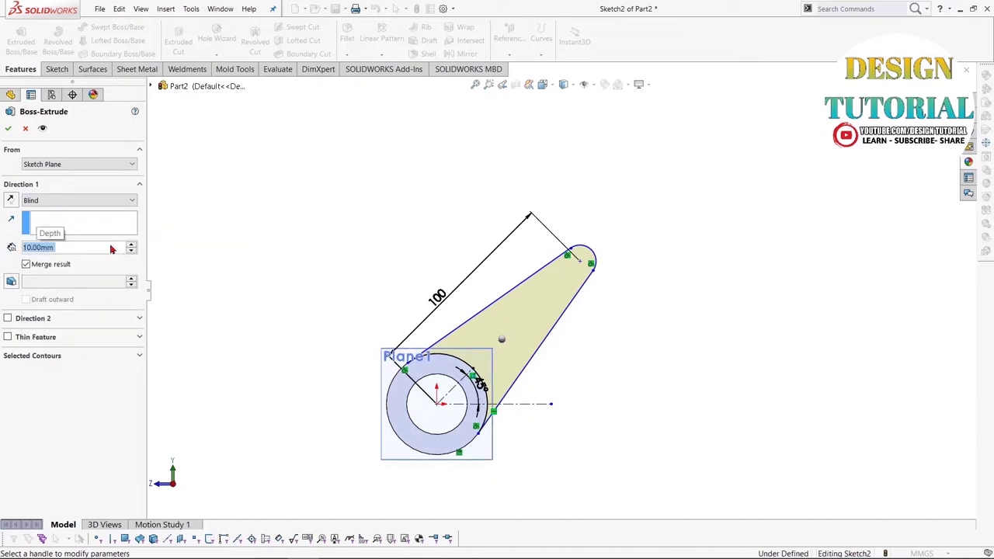
{"action": "key", "text": "ctrl+7"}
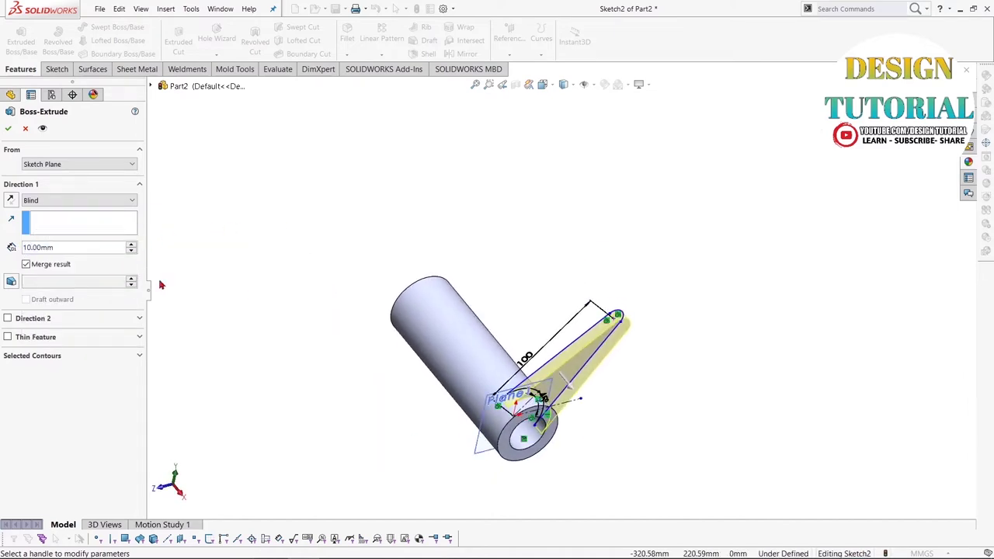
{"action": "left_click", "coordinate": [10, 201]}
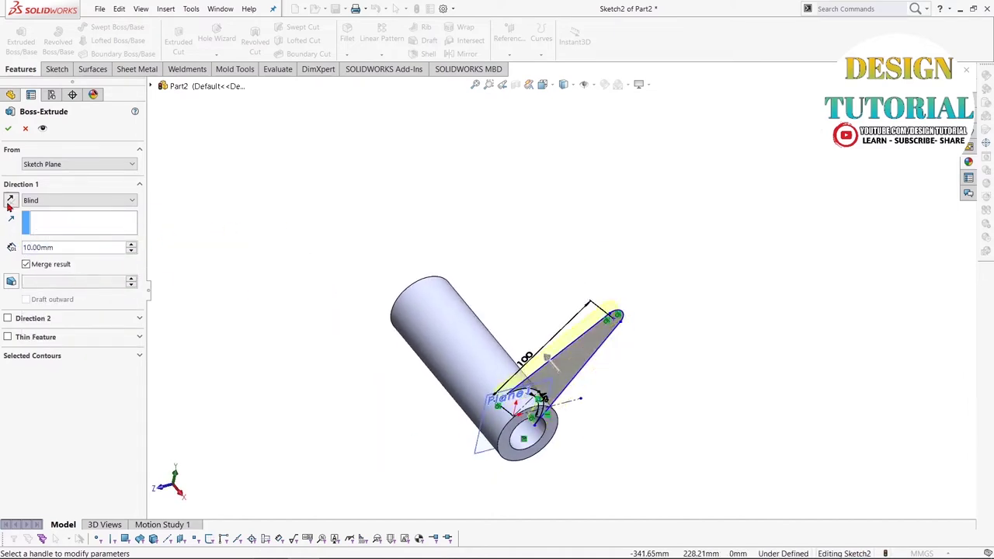
{"action": "left_click", "coordinate": [7, 130]}
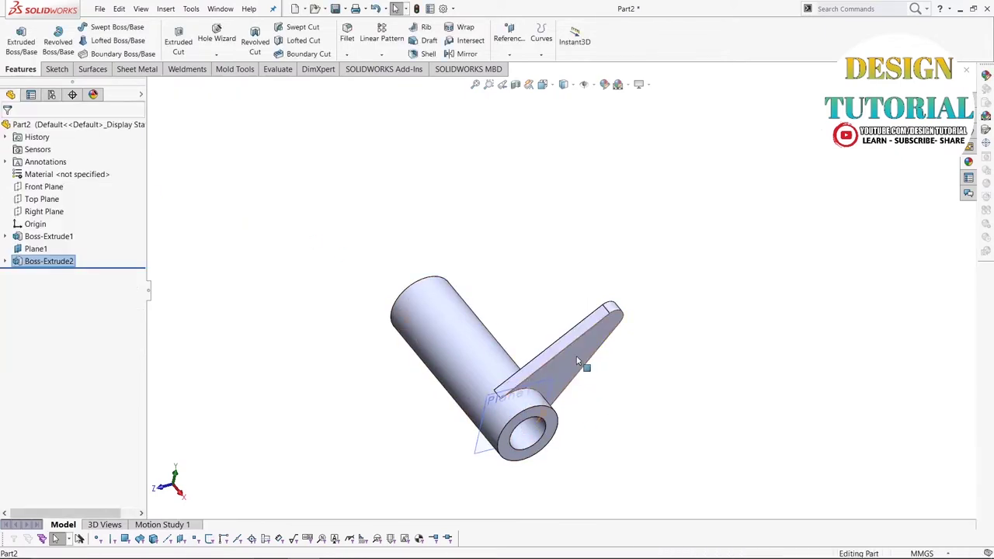
{"action": "left_click", "coordinate": [578, 361]}
- On the arm face, sketch one circle at the rounded tip and another mid-arm
{"action": "left_click", "coordinate": [624, 332]}
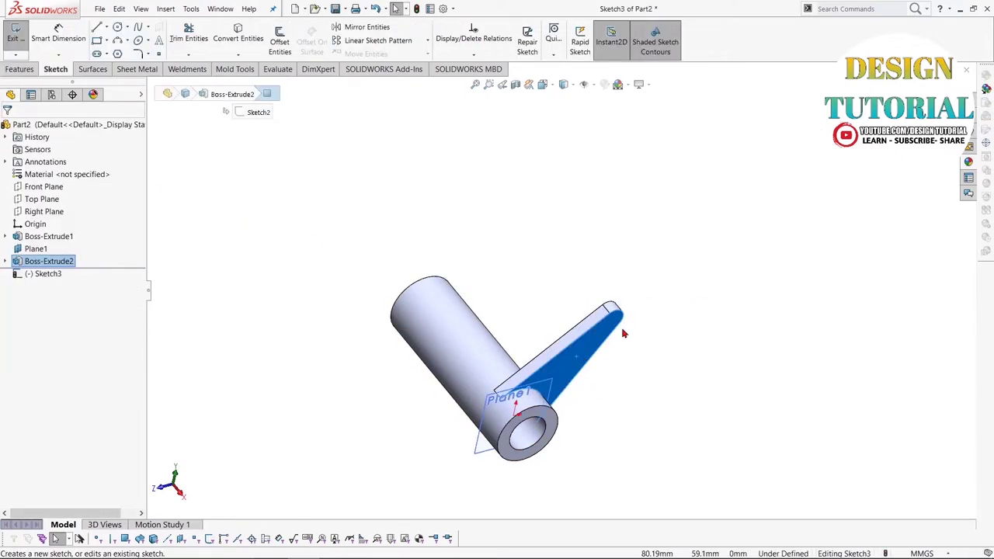
{"action": "left_click", "coordinate": [117, 27]}
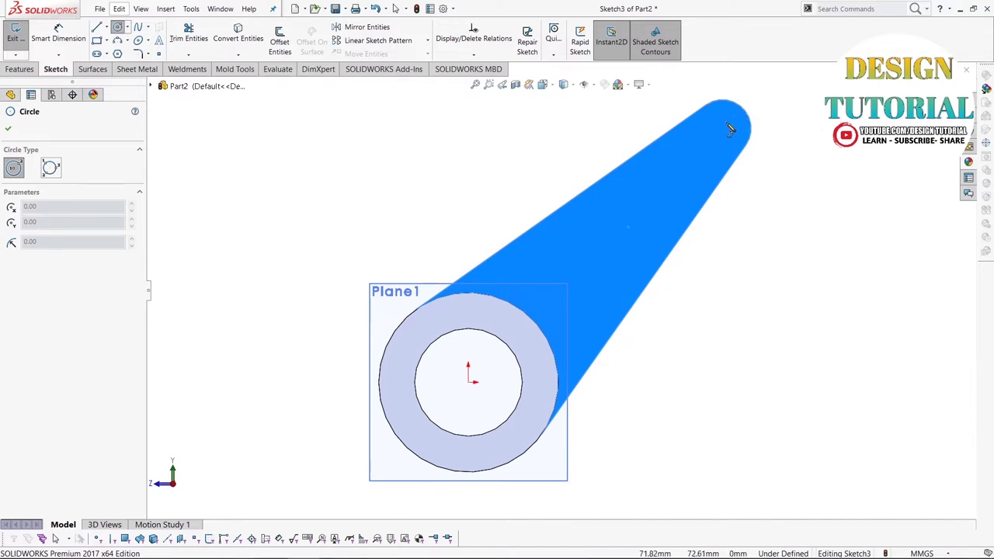
{"action": "left_click", "coordinate": [722, 130]}
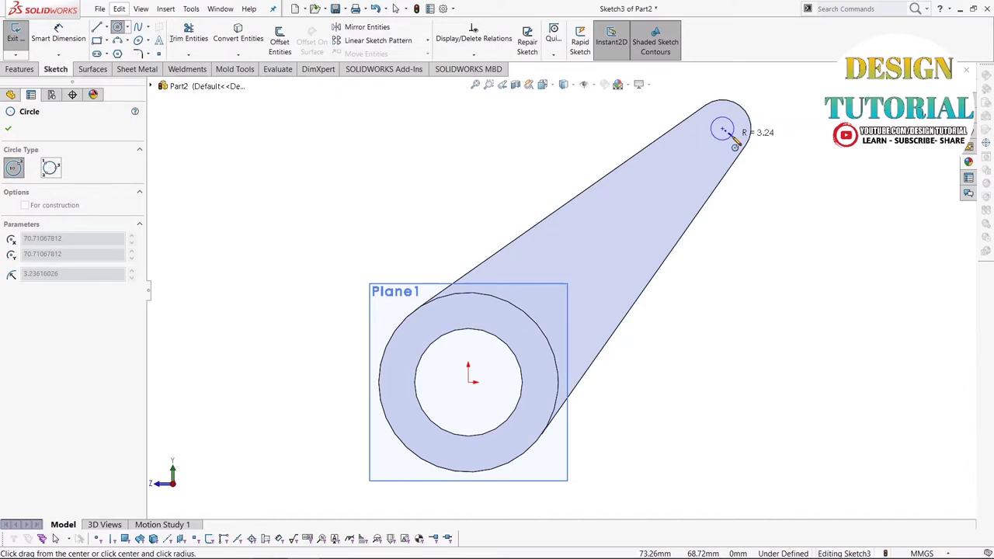
{"action": "left_click", "coordinate": [738, 143]}
{"action": "right_click", "coordinate": [744, 147]}
{"action": "left_click", "coordinate": [759, 152]}
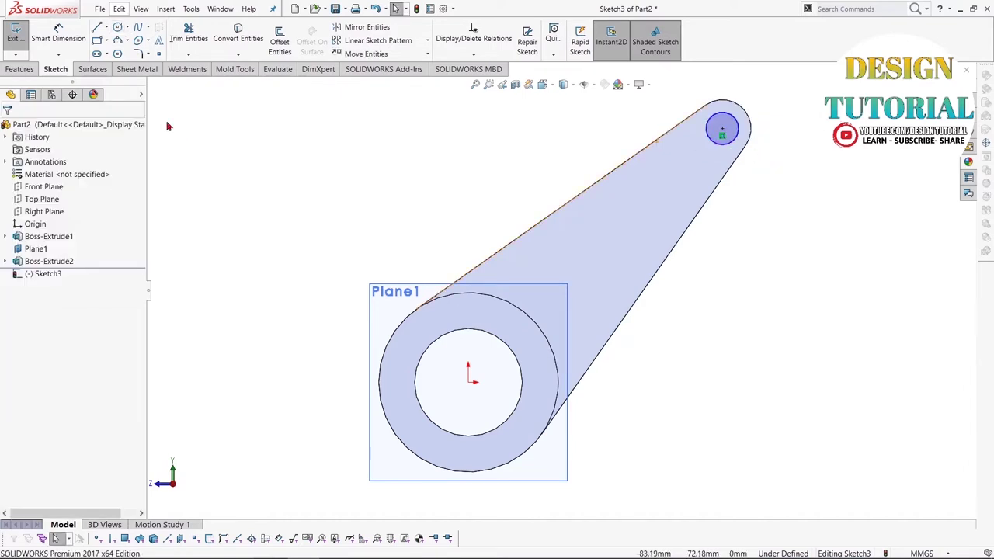
{"action": "left_click", "coordinate": [119, 27]}
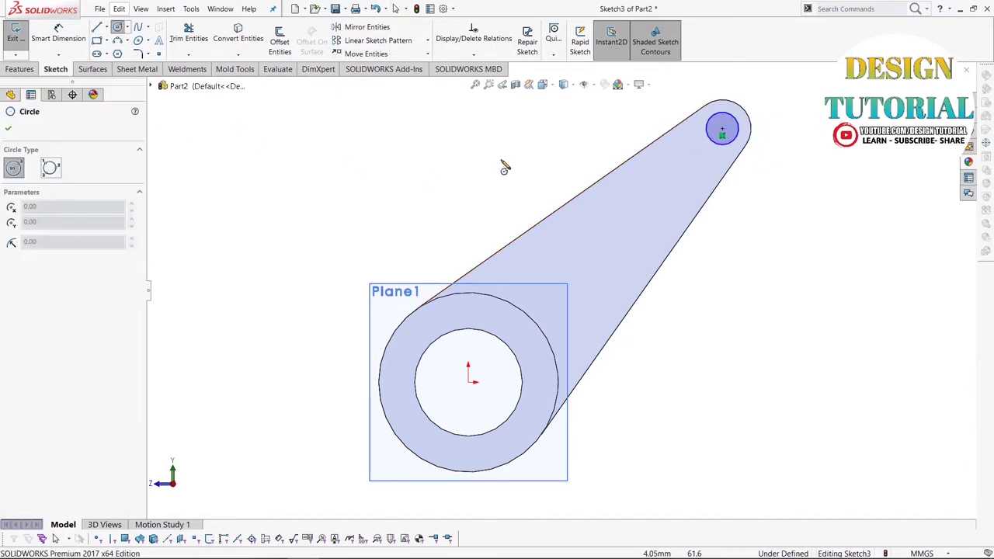
{"action": "left_click", "coordinate": [639, 205]}
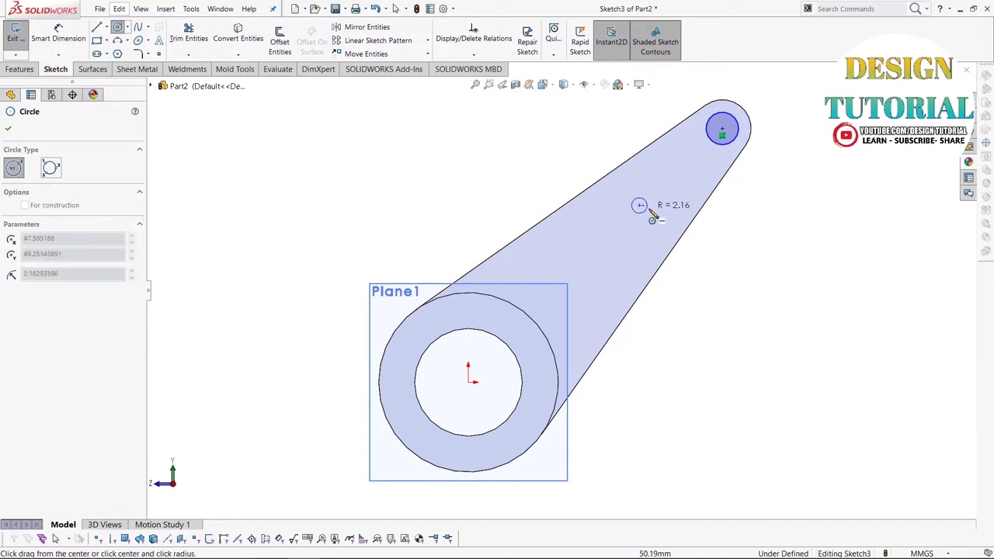
{"action": "left_click", "coordinate": [656, 222]}
{"action": "right_click", "coordinate": [656, 221]}
{"action": "left_click", "coordinate": [684, 222]}
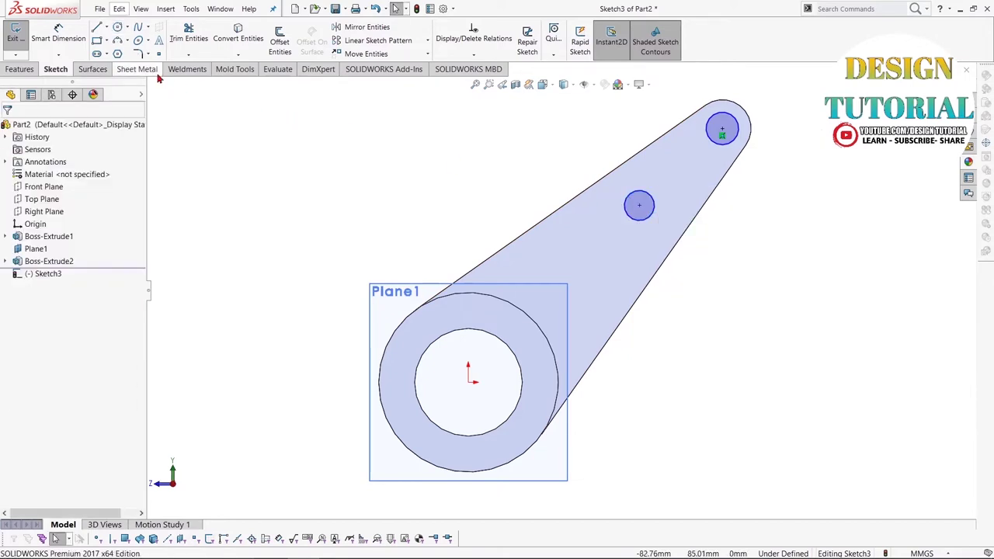
- Dimension both the mid-arm circle and the tip circle to Ø7
{"action": "left_click", "coordinate": [628, 214]}
{"action": "left_click", "coordinate": [476, 128]}
{"action": "type", "text": "7"}
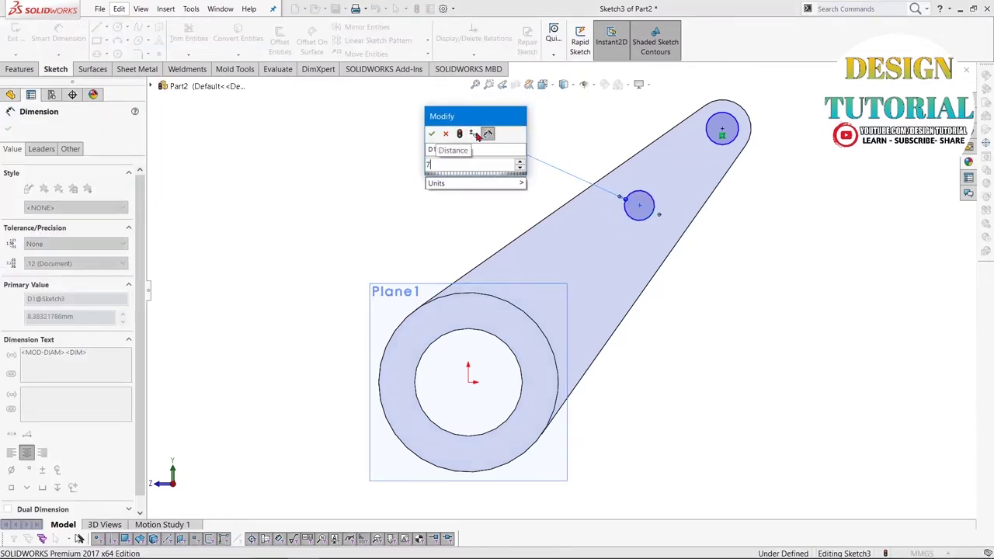
{"action": "key", "text": "Return"}
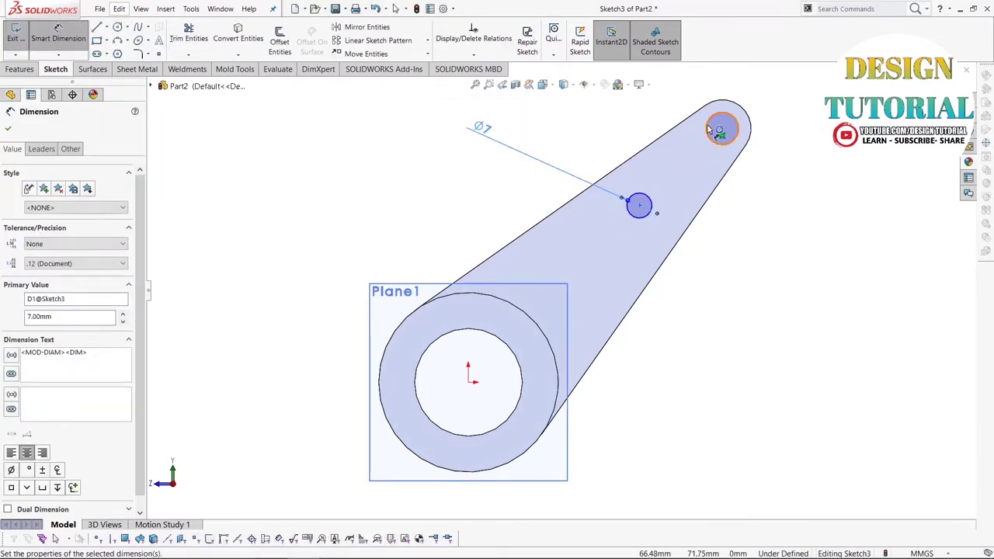
{"action": "left_click", "coordinate": [719, 129]}
{"action": "left_click", "coordinate": [607, 113]}
{"action": "type", "text": "7"}
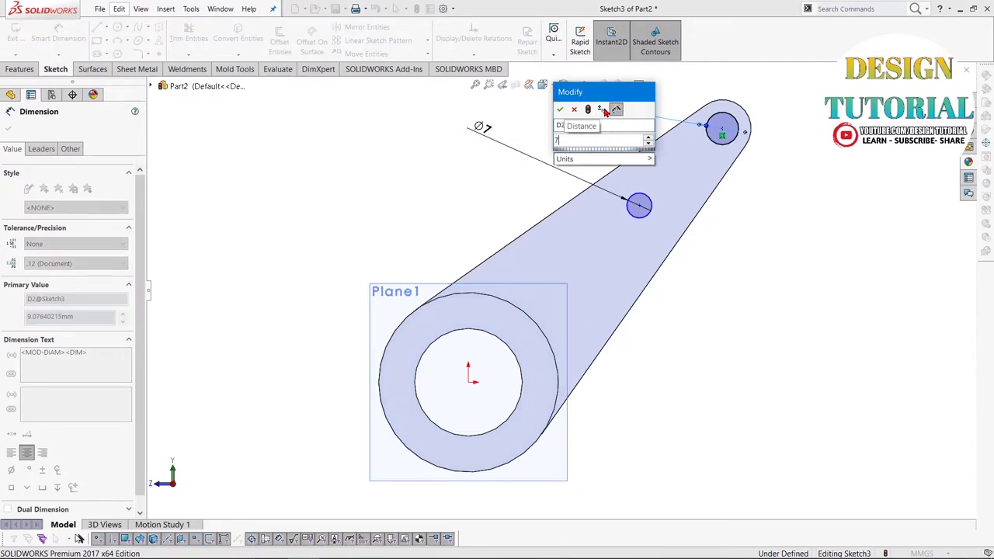
{"action": "key", "text": "Return"}
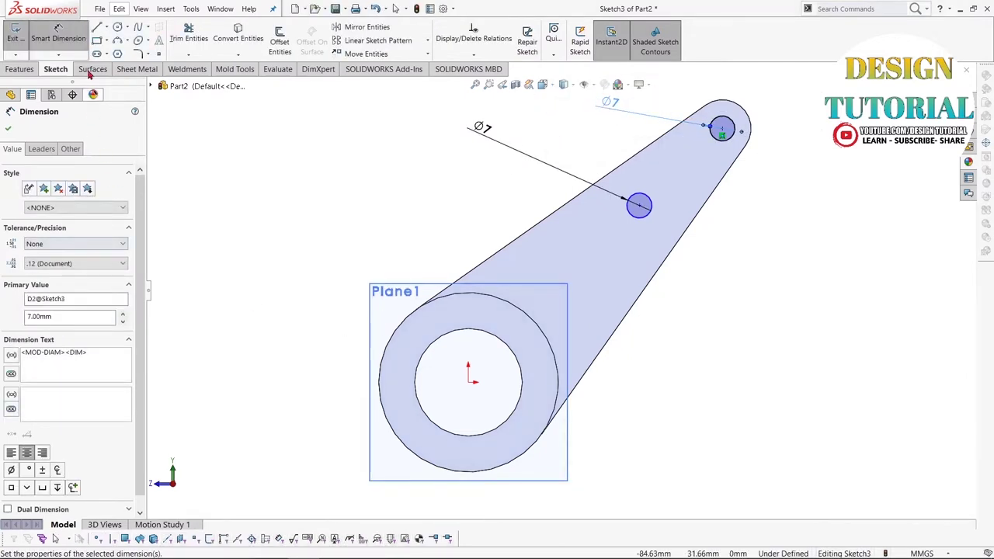
- Draw a construction centerline from the tube centre to the tip circle's centre
{"action": "left_click", "coordinate": [107, 28]}
{"action": "left_click", "coordinate": [126, 53]}
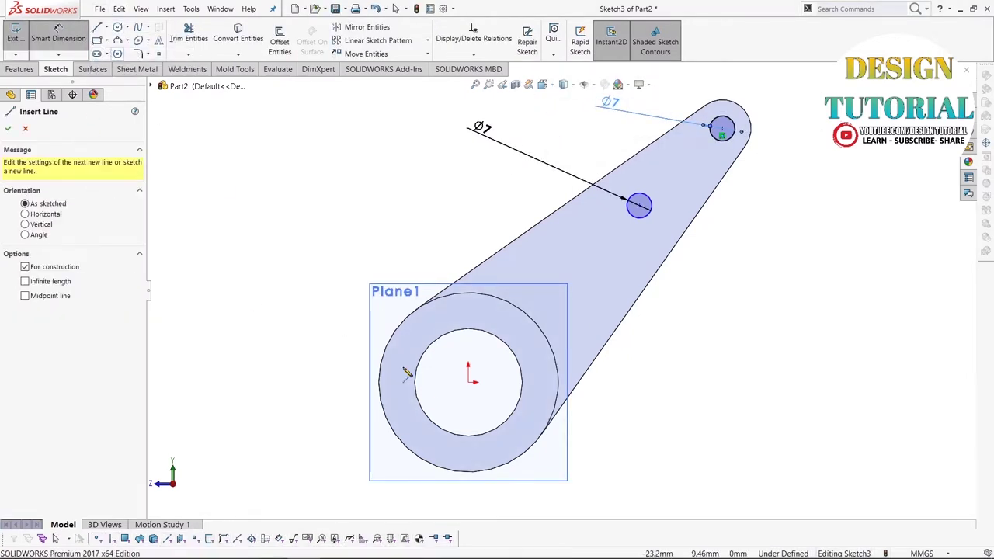
{"action": "left_click", "coordinate": [468, 381]}
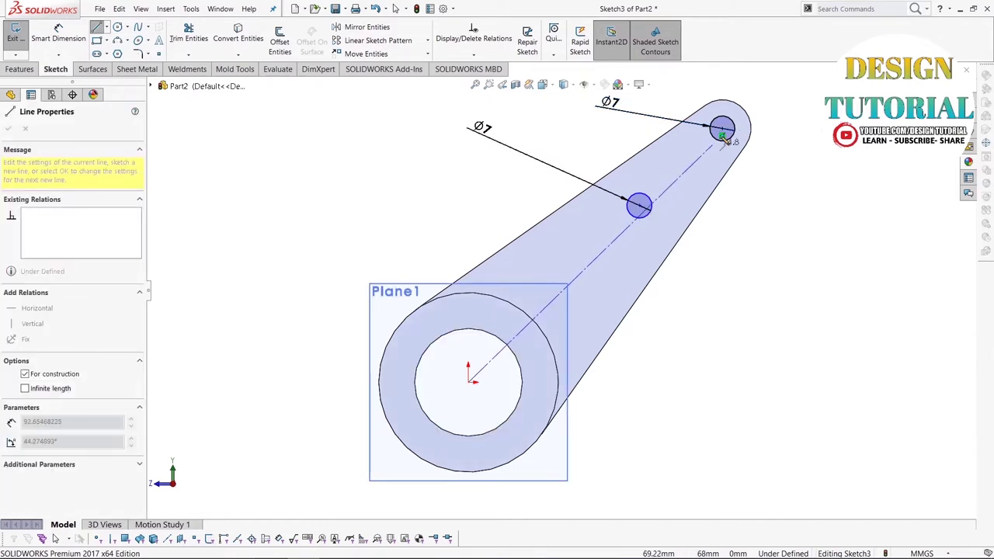
{"action": "left_click", "coordinate": [751, 100]}
{"action": "right_click", "coordinate": [752, 100]}
{"action": "left_click", "coordinate": [777, 106]}
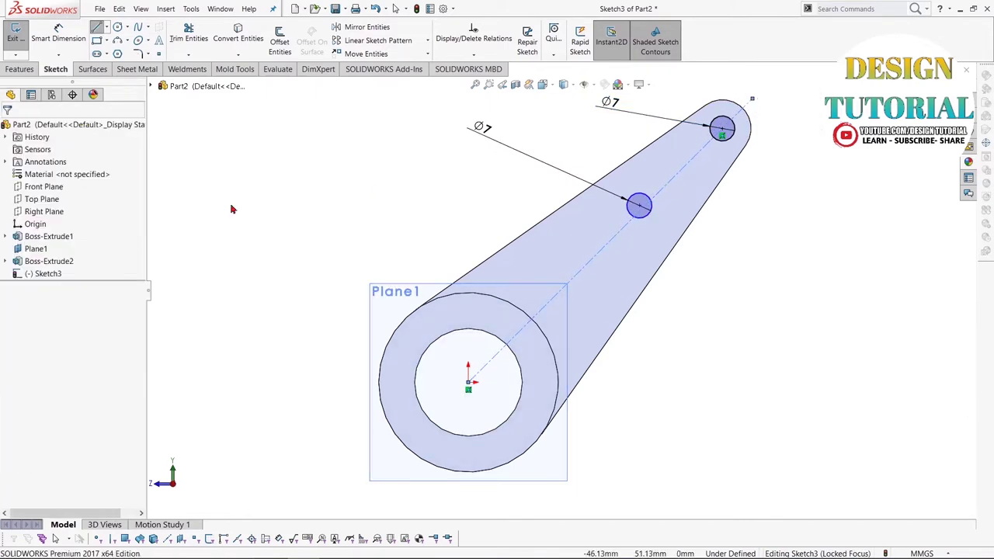
- Make the middle Ø7 circle's centre coincident with the centerline
{"action": "scroll", "coordinate": [610, 268], "scroll_direction": "down", "scroll_amount": 2}
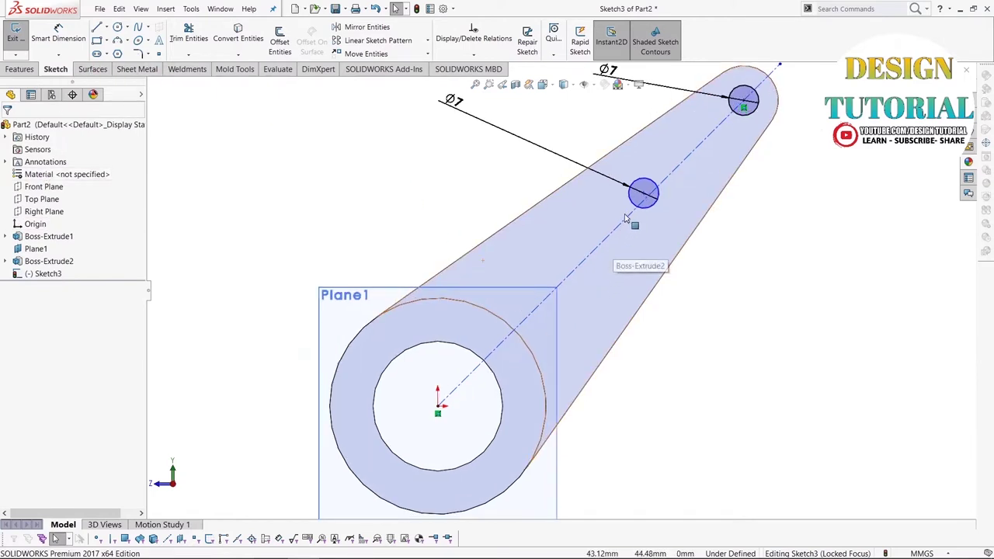
{"action": "scroll", "coordinate": [633, 241], "scroll_direction": "down", "scroll_amount": 3}
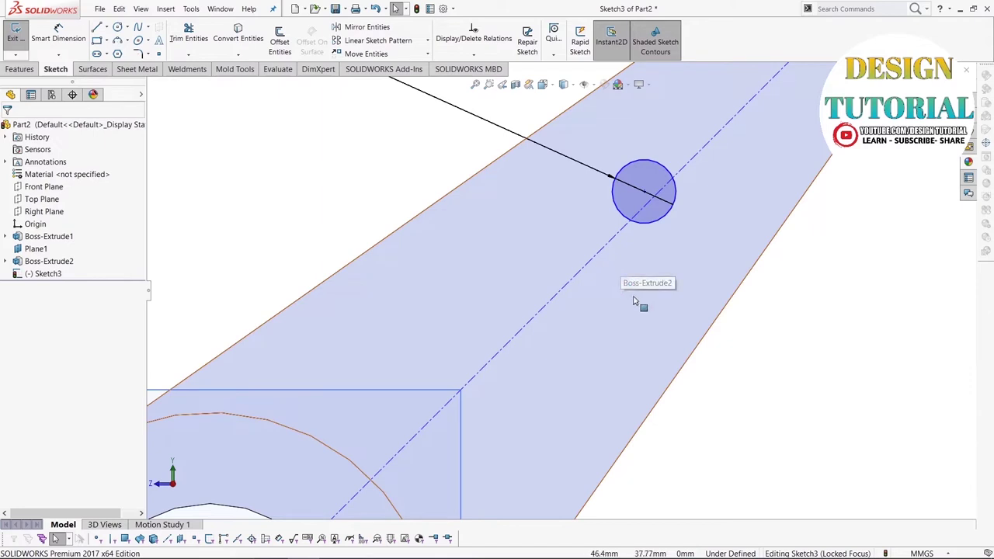
{"action": "left_click", "coordinate": [604, 255]}
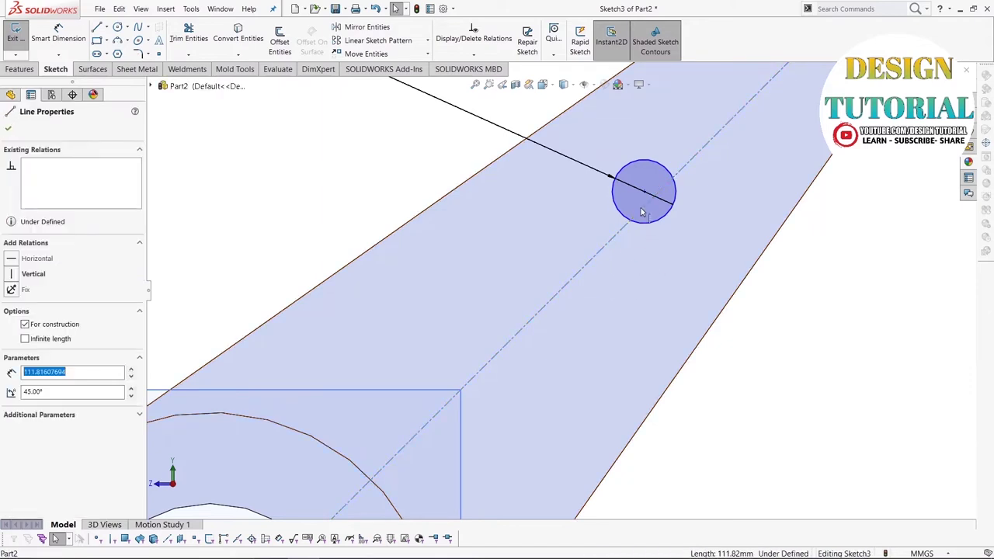
{"action": "left_click", "coordinate": [644, 193], "text": "ctrl"}
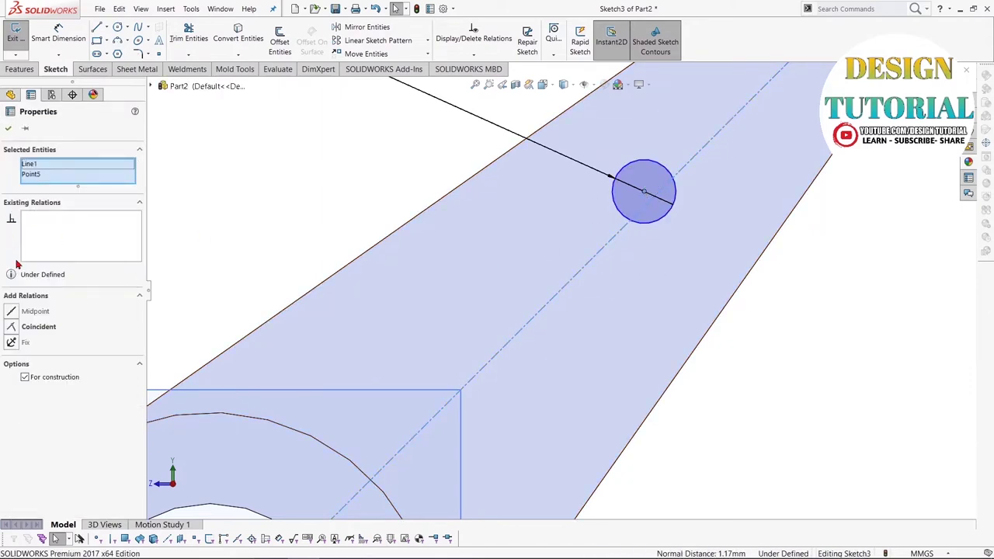
{"action": "left_click", "coordinate": [15, 327]}
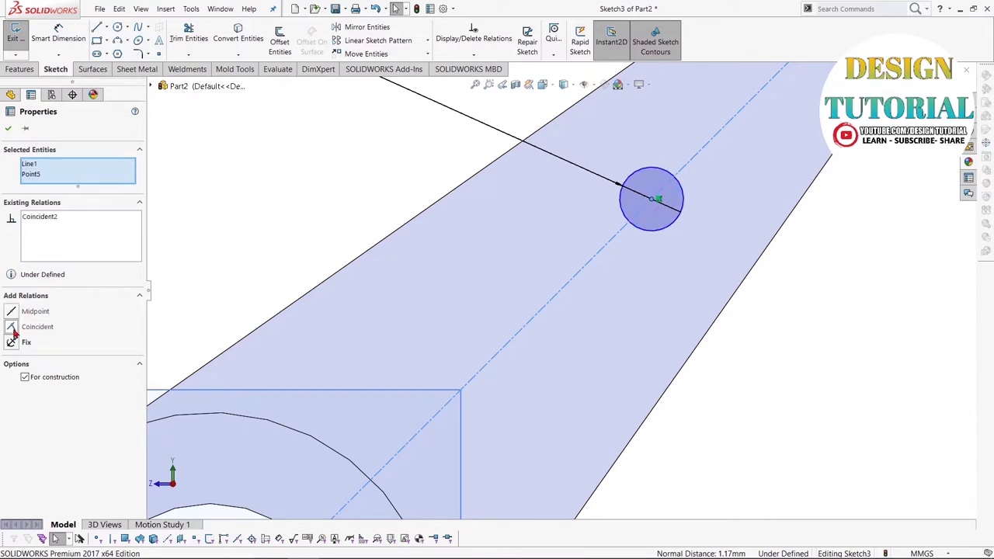
{"action": "left_click", "coordinate": [8, 128]}
{"action": "key", "text": "f"}
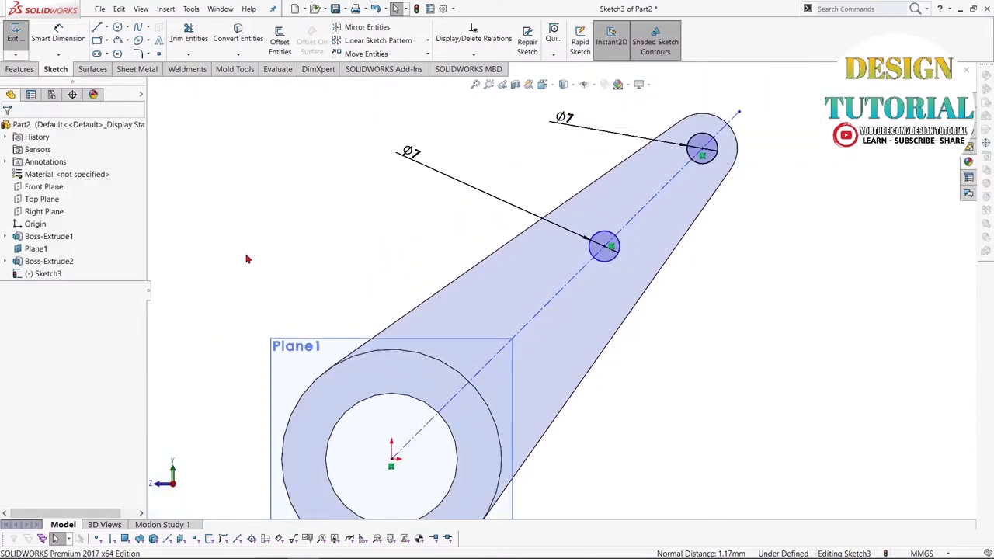
- Begin a second construction centerline at the tube centre
{"action": "left_click", "coordinate": [107, 27]}
{"action": "left_click", "coordinate": [118, 54]}
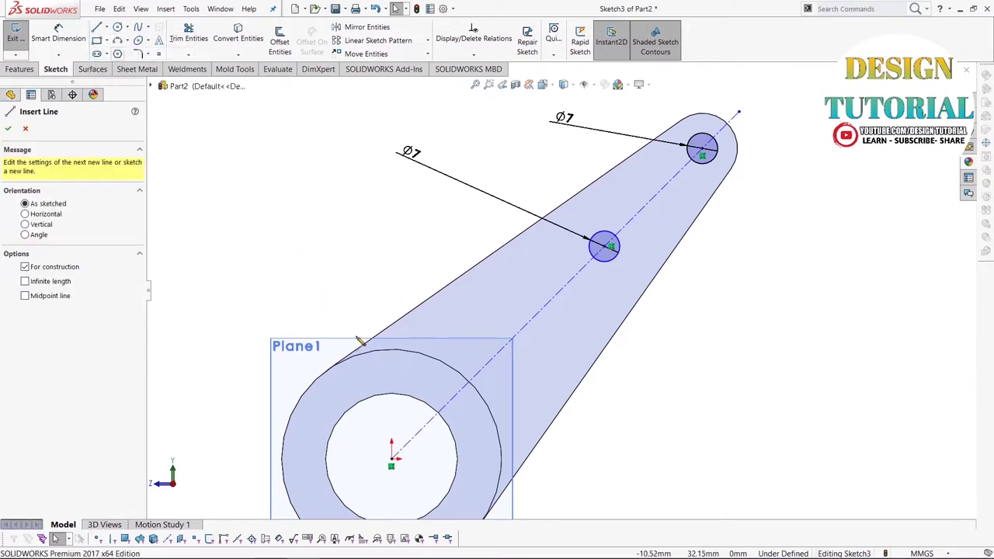
{"action": "left_click", "coordinate": [392, 459]}
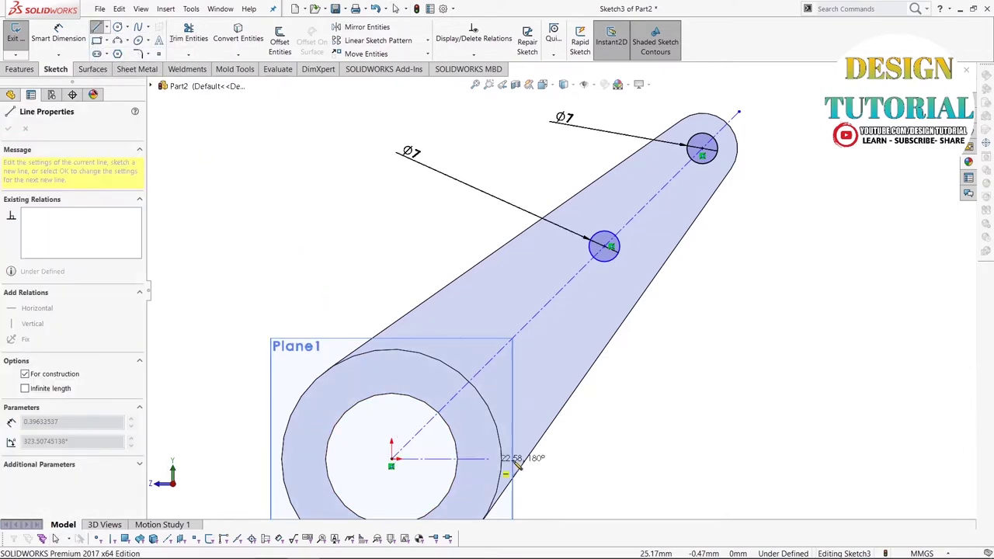
- Finish the construction line from the origin and constrain it horizontal
{"action": "left_click", "coordinate": [587, 455]}
{"action": "right_click", "coordinate": [598, 459]}
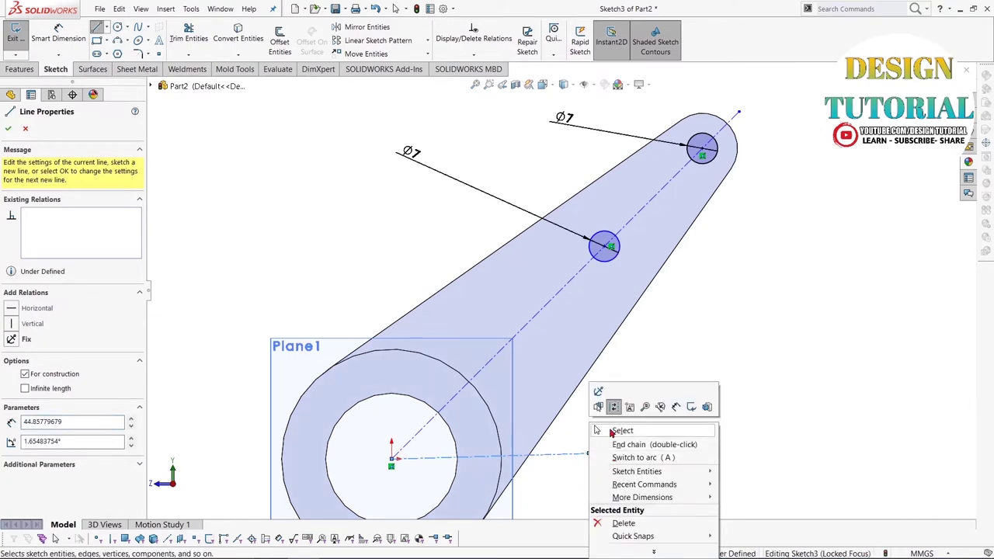
{"action": "left_click", "coordinate": [615, 432]}
{"action": "left_click", "coordinate": [60, 37]}
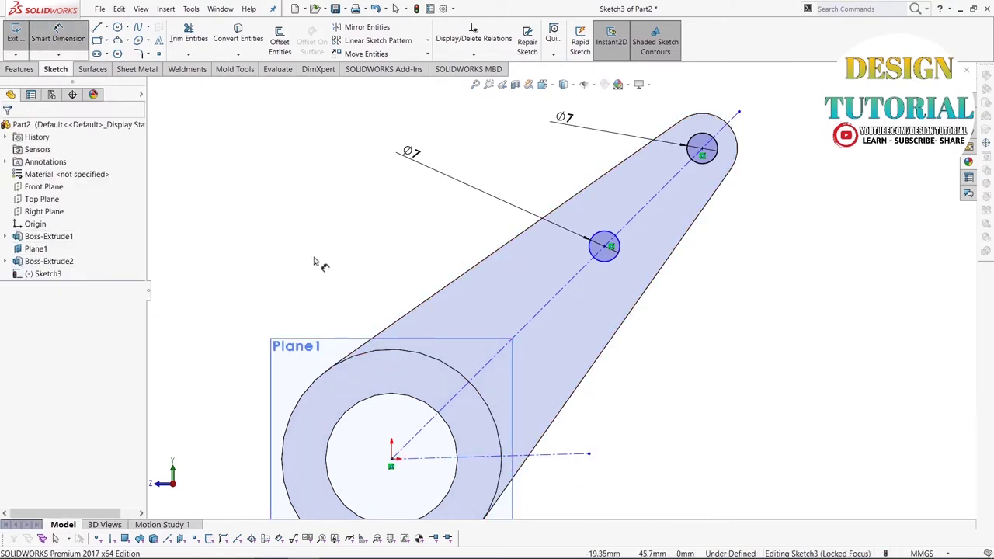
{"action": "right_click", "coordinate": [251, 175]}
{"action": "left_click", "coordinate": [268, 203]}
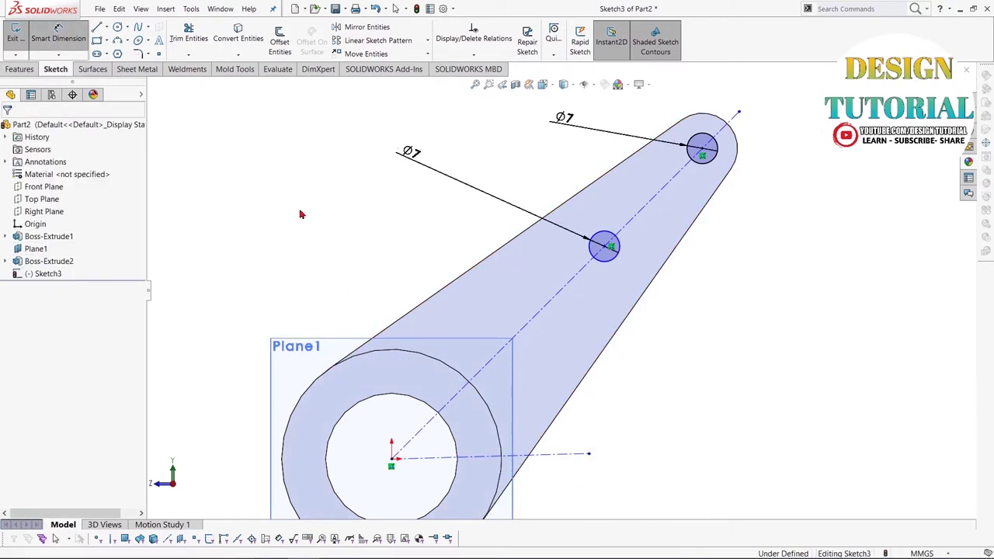
{"action": "left_click", "coordinate": [576, 459]}
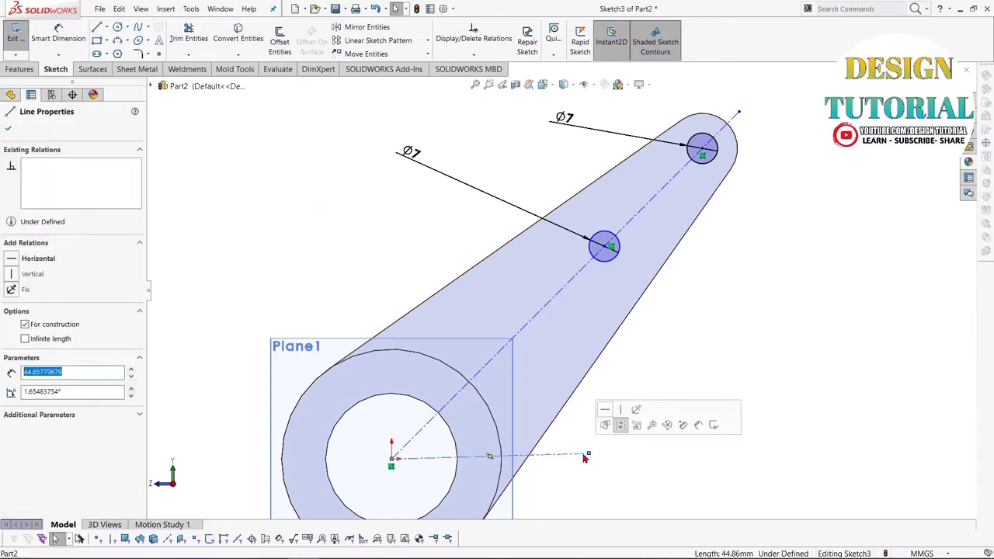
{"action": "left_click", "coordinate": [611, 416]}
{"action": "left_click", "coordinate": [8, 130]}
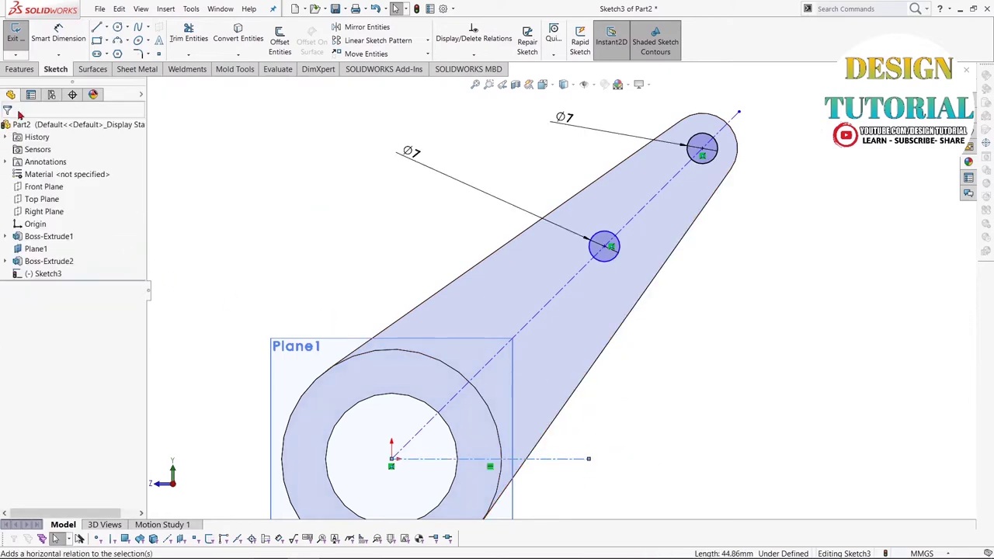
- Dimension a 45° angle between the horizontal line and the arm centerline
{"action": "left_click", "coordinate": [60, 37]}
{"action": "left_click", "coordinate": [458, 458]}
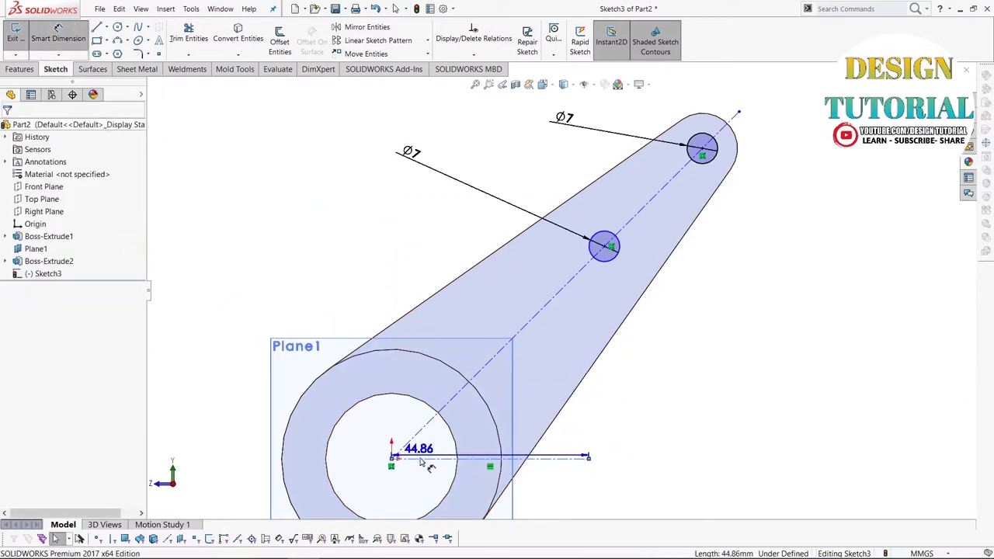
{"action": "left_click", "coordinate": [448, 412]}
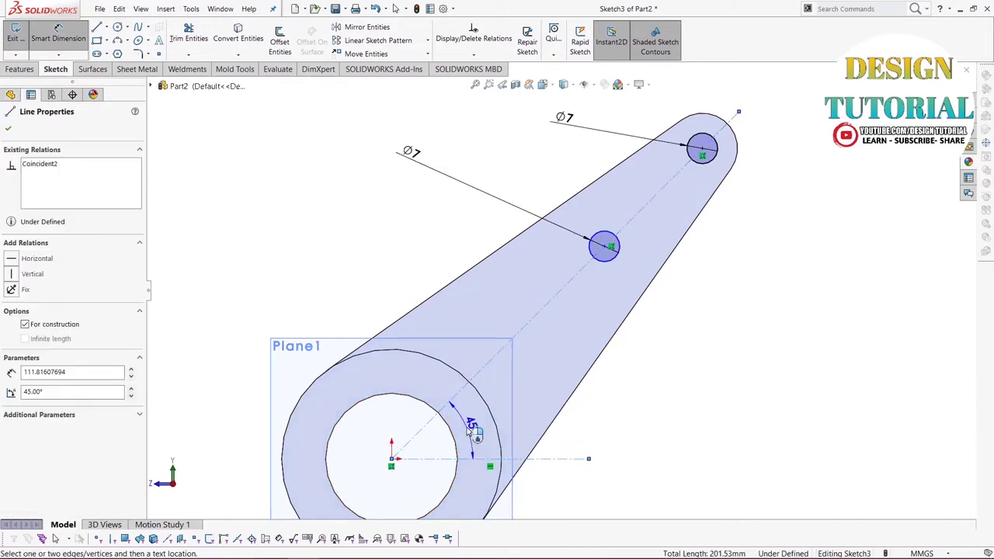
{"action": "left_click", "coordinate": [469, 425]}
{"action": "left_click", "coordinate": [427, 431]}
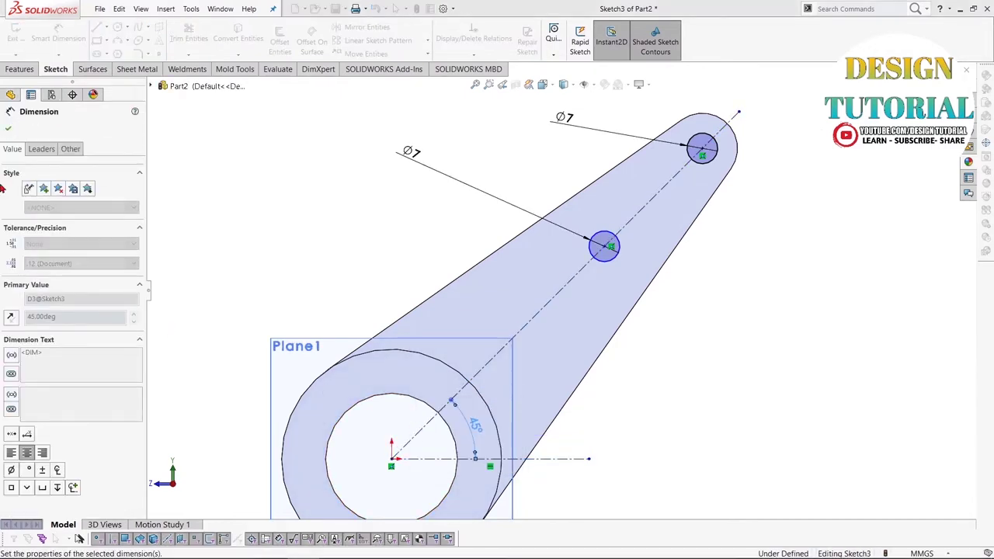
{"action": "key", "text": "l"}
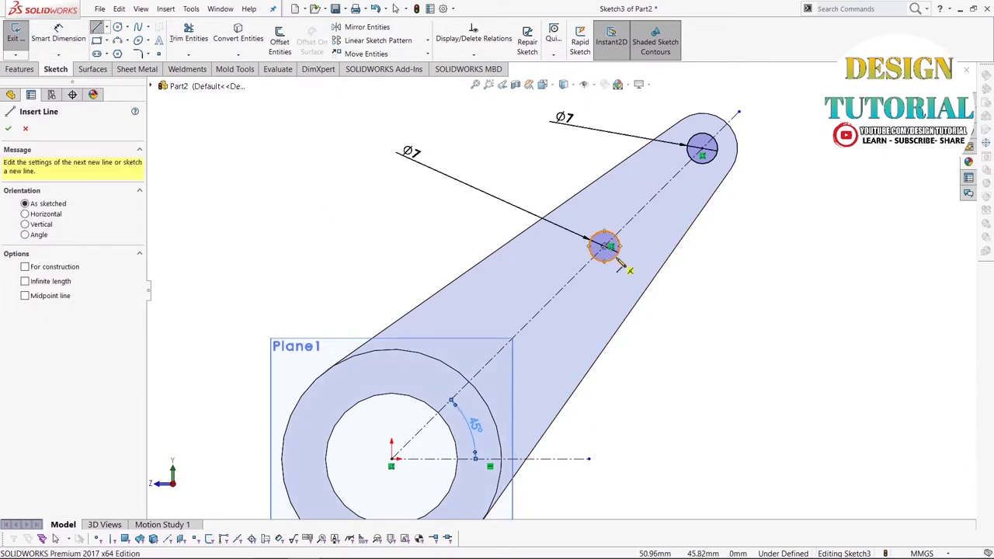
- Draw two slot side lines connecting the lower and upper Ø7 circles
{"action": "left_click", "coordinate": [607, 248]}
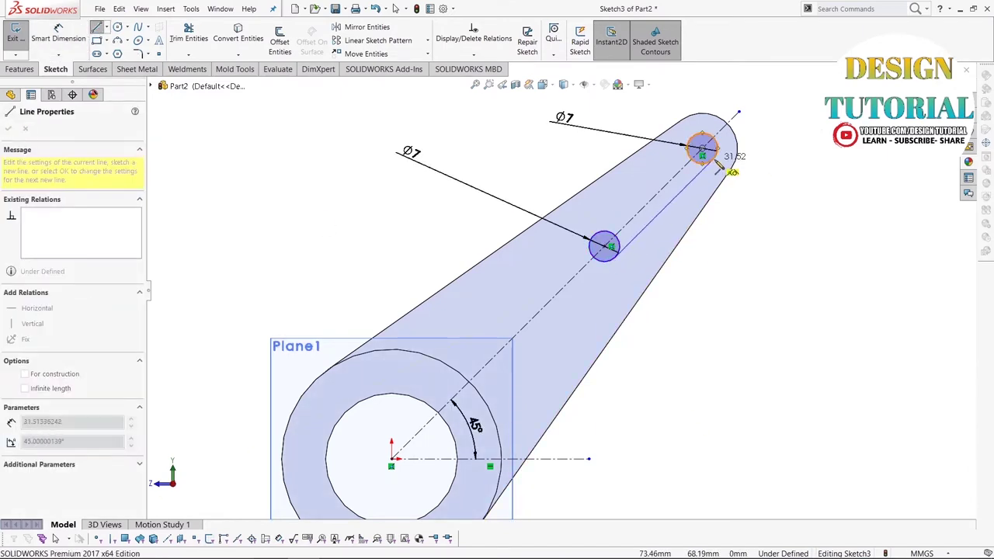
{"action": "right_click", "coordinate": [718, 162]}
{"action": "left_click", "coordinate": [754, 178]}
{"action": "key", "text": "Escape"}
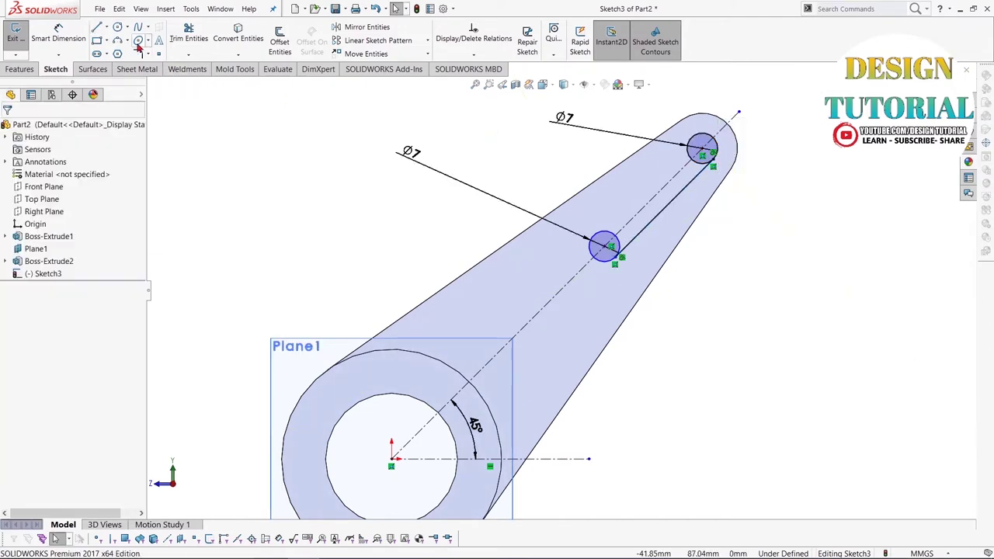
{"action": "left_click", "coordinate": [97, 28]}
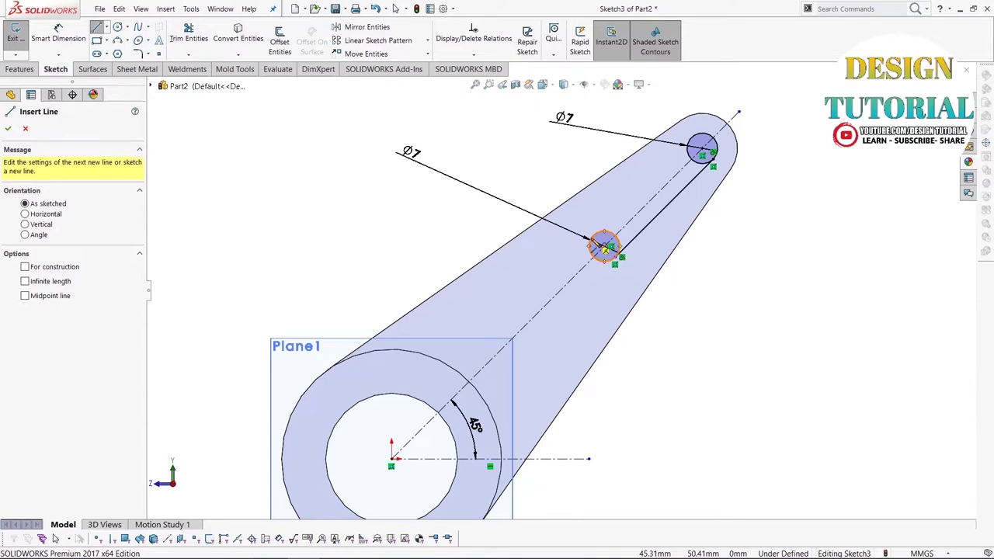
{"action": "left_click", "coordinate": [605, 248]}
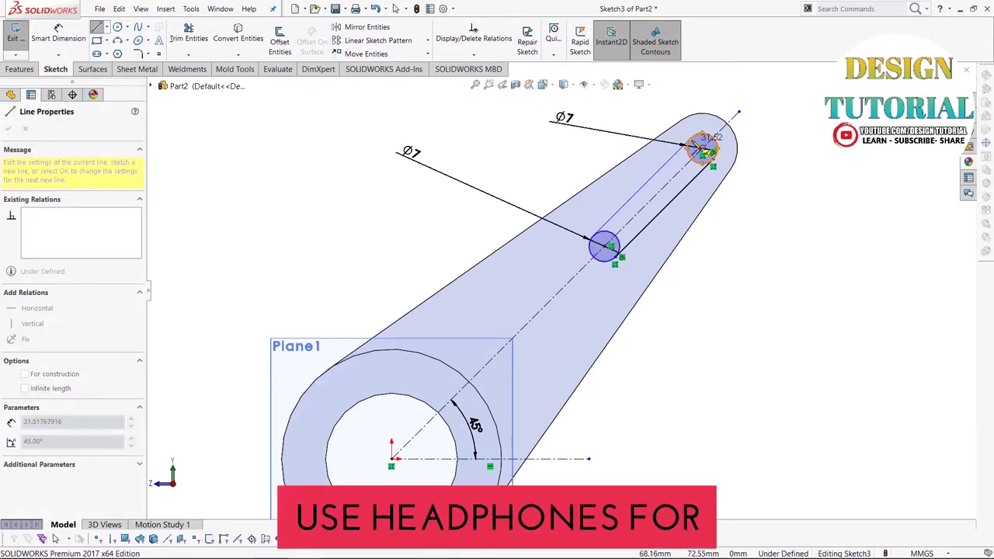
{"action": "left_click", "coordinate": [702, 148]}
{"action": "right_click", "coordinate": [702, 144]}
{"action": "left_click", "coordinate": [716, 139]}
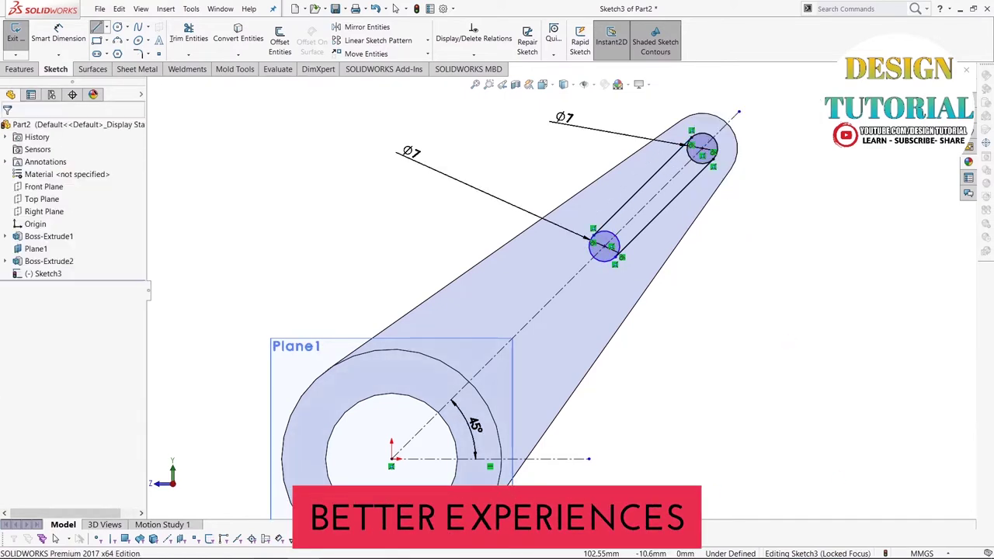
- Trim away both circles' inner arcs to leave a closed slot outline
{"action": "left_click", "coordinate": [188, 34]}
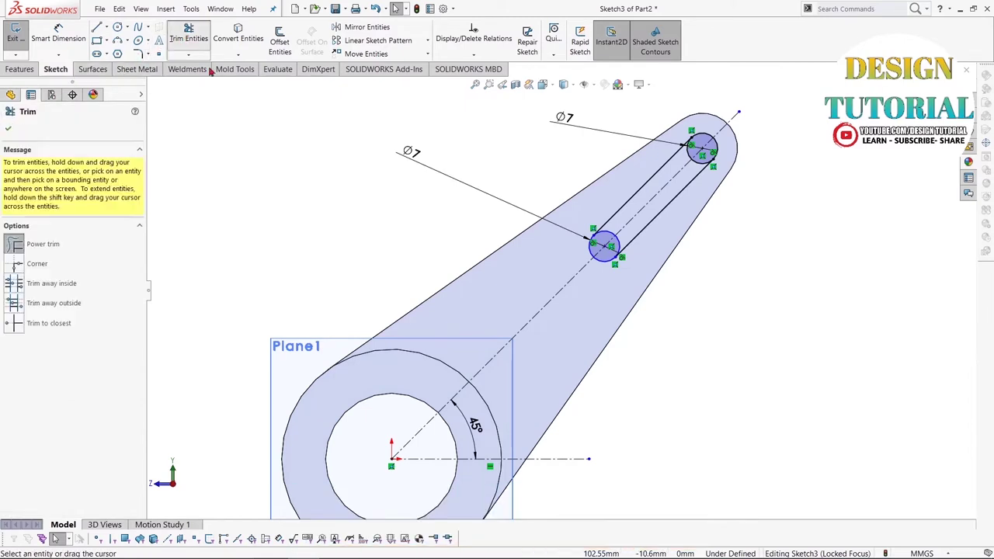
{"action": "scroll", "coordinate": [652, 256], "scroll_direction": "down", "scroll_amount": 1}
{"action": "scroll", "coordinate": [621, 233], "scroll_direction": "down", "scroll_amount": 2}
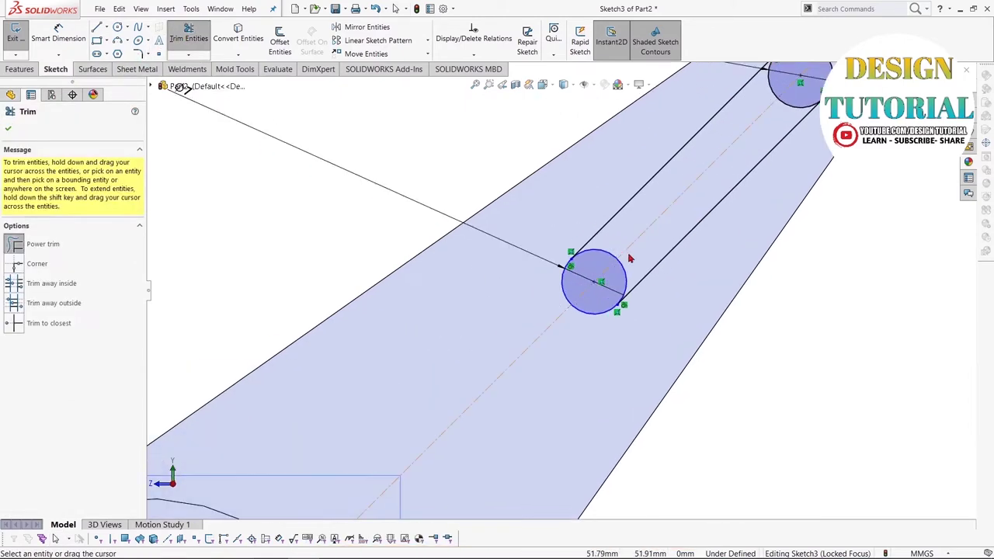
{"action": "left_click_drag", "start_coordinate": [642, 253], "coordinate": [609, 257]}
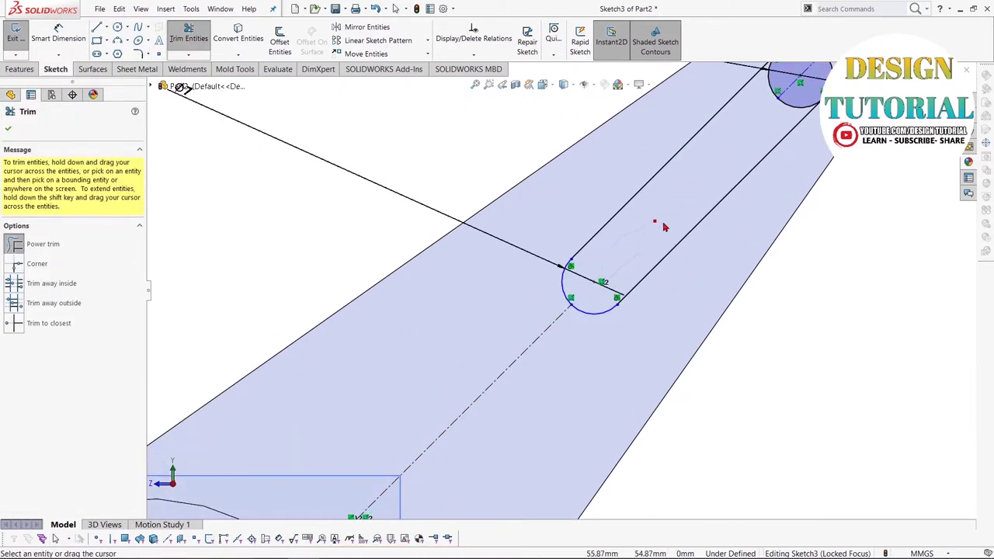
{"action": "scroll", "coordinate": [750, 153], "scroll_direction": "up", "scroll_amount": 1}
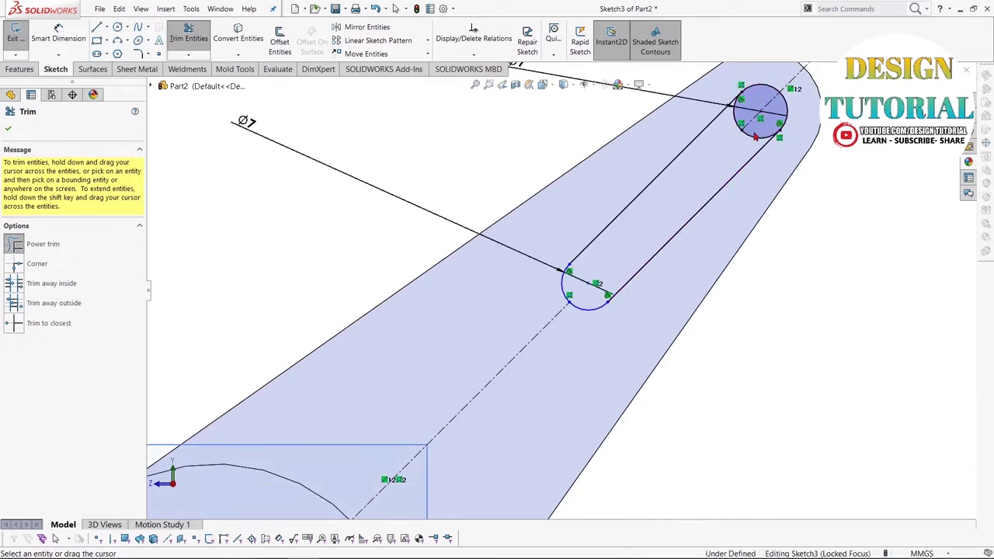
{"action": "left_click_drag", "start_coordinate": [736, 121], "coordinate": [732, 129]}
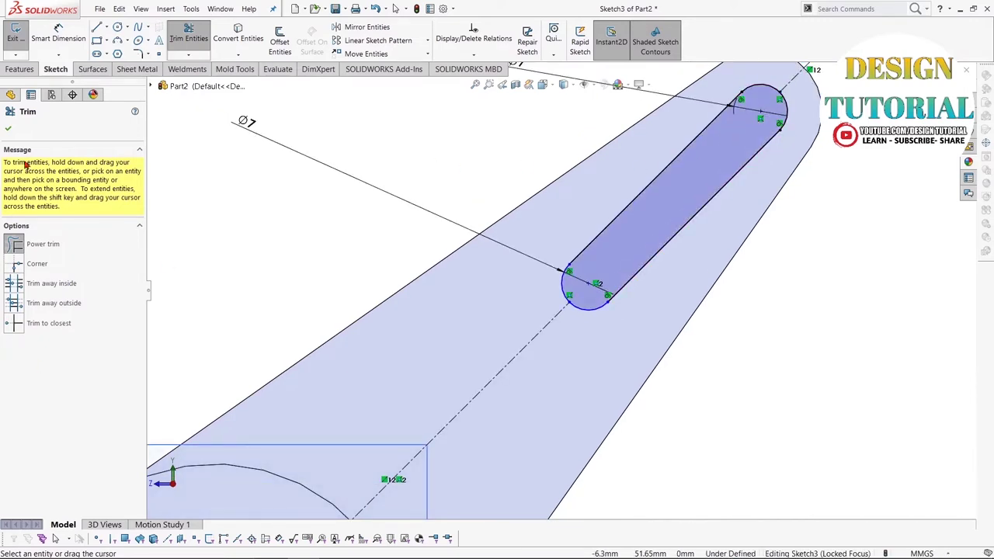
{"action": "left_click", "coordinate": [8, 128]}
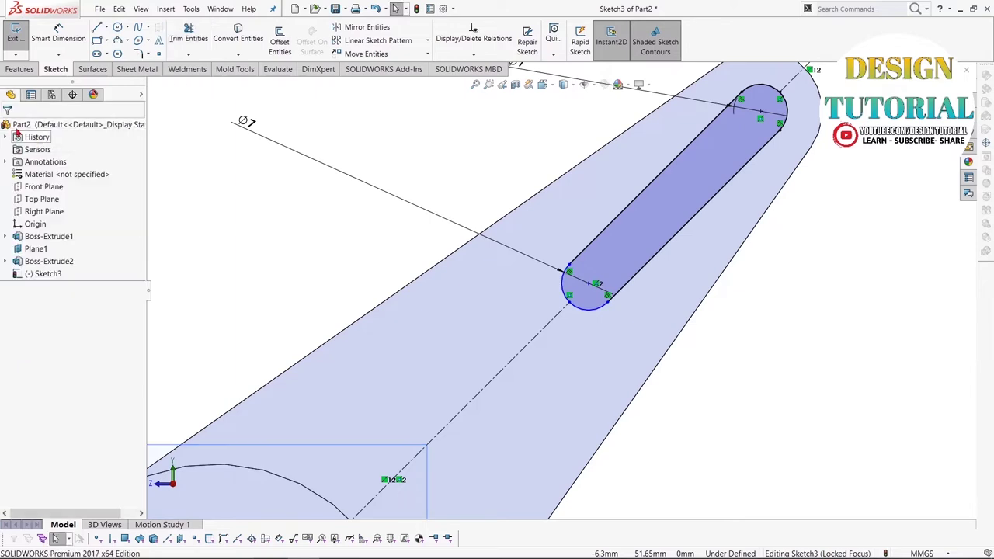
- Cut the slot through the arm as Cut-Extrude1
{"action": "left_click", "coordinate": [20, 71]}
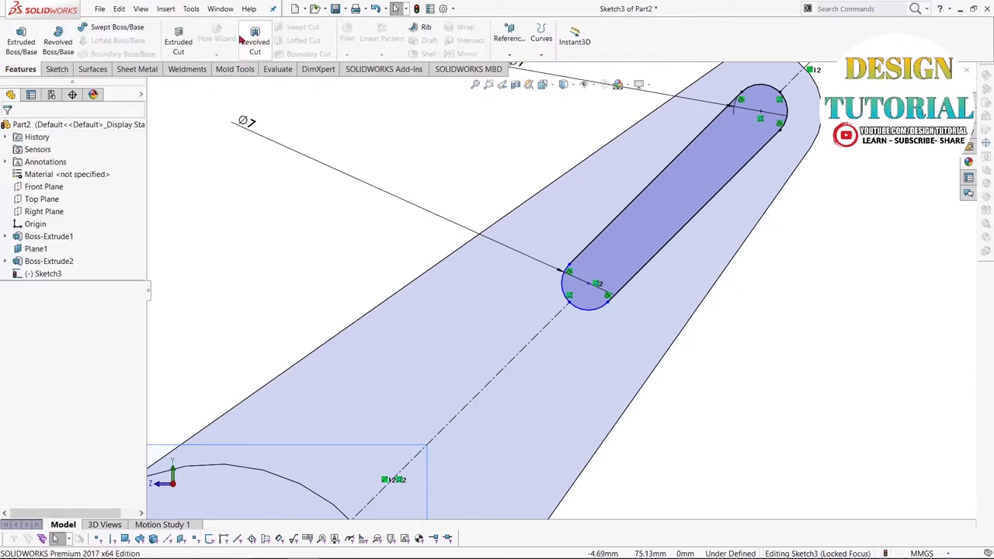
{"action": "left_click", "coordinate": [178, 43]}
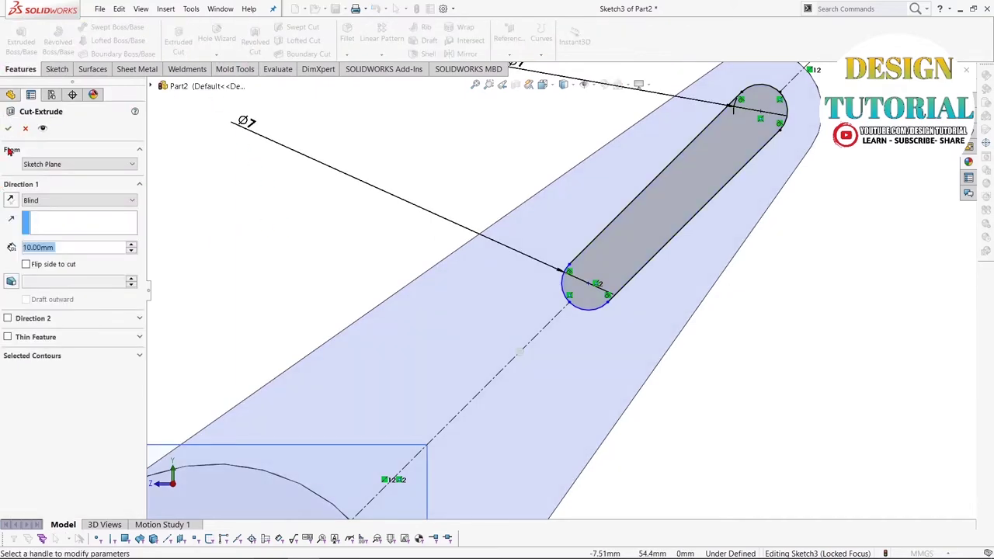
{"action": "left_click", "coordinate": [9, 130]}
{"action": "scroll", "coordinate": [479, 166], "scroll_direction": "up", "scroll_amount": 5}
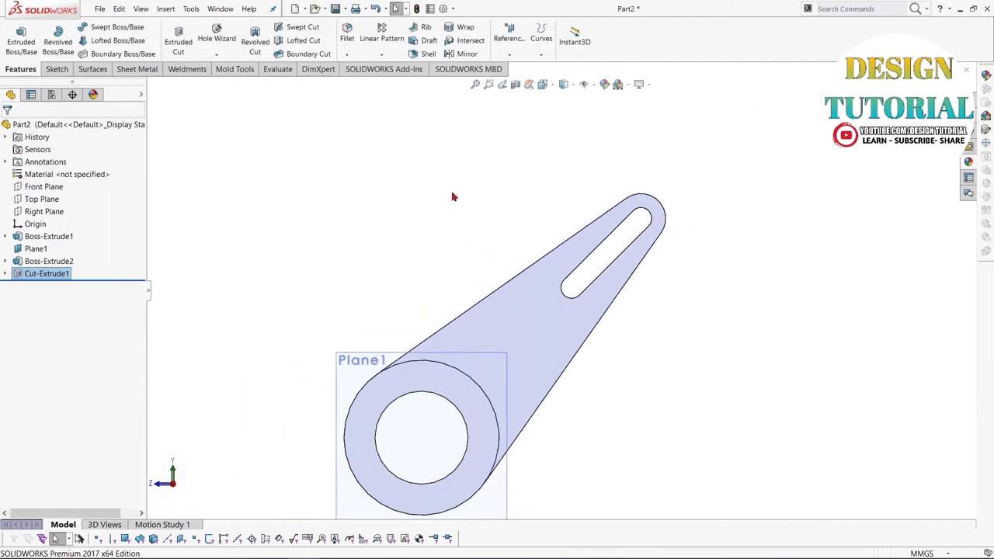
{"action": "mouse_move", "coordinate": [453, 195]}
{"action": "middle_mouse_down"}
{"action": "mouse_move", "coordinate": [460, 241]}
{"action": "mouse_move", "coordinate": [517, 331]}
{"action": "middle_mouse_up"}
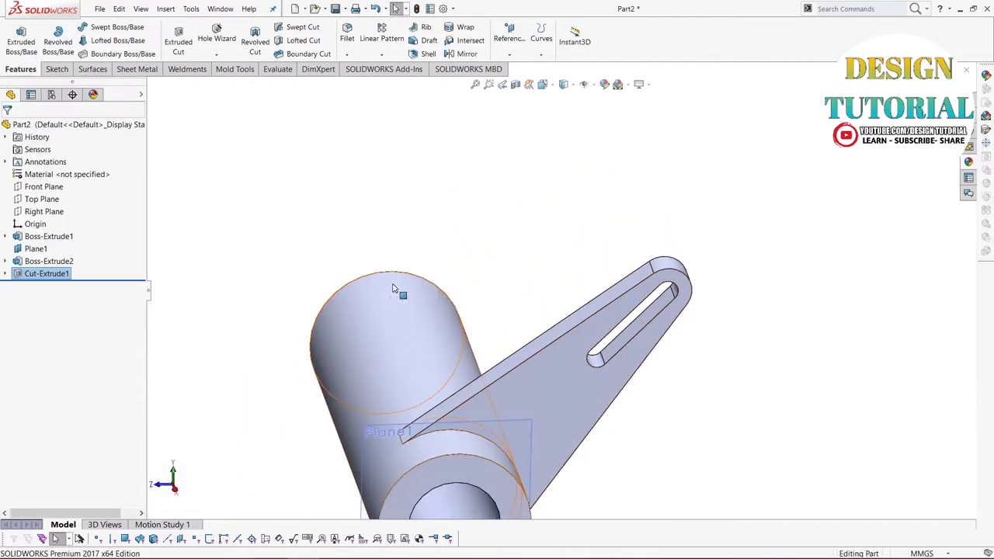
- Mirror the slot cut and Boss-Extrude2 arm about the Right Plane
{"action": "left_click", "coordinate": [381, 55]}
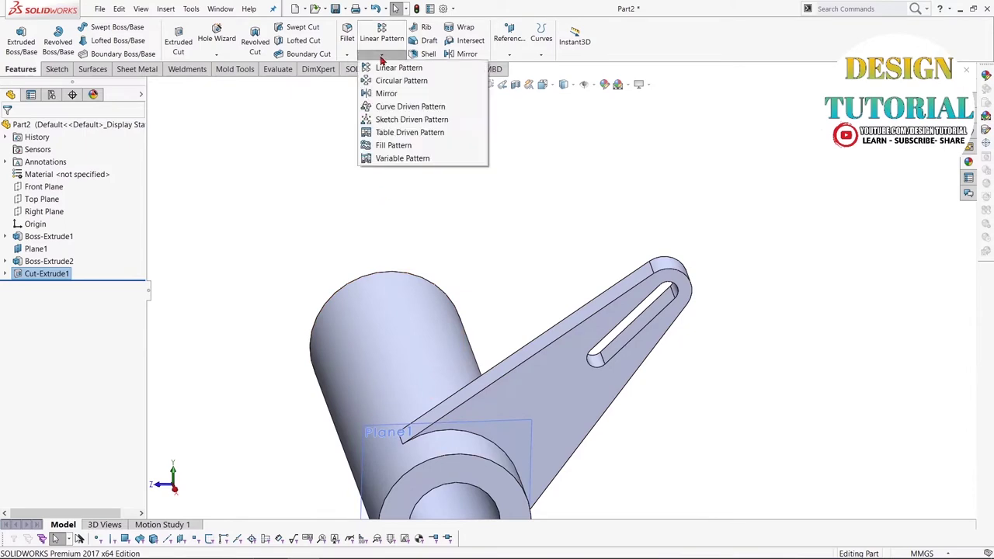
{"action": "left_click", "coordinate": [392, 97]}
{"action": "left_click", "coordinate": [101, 208]}
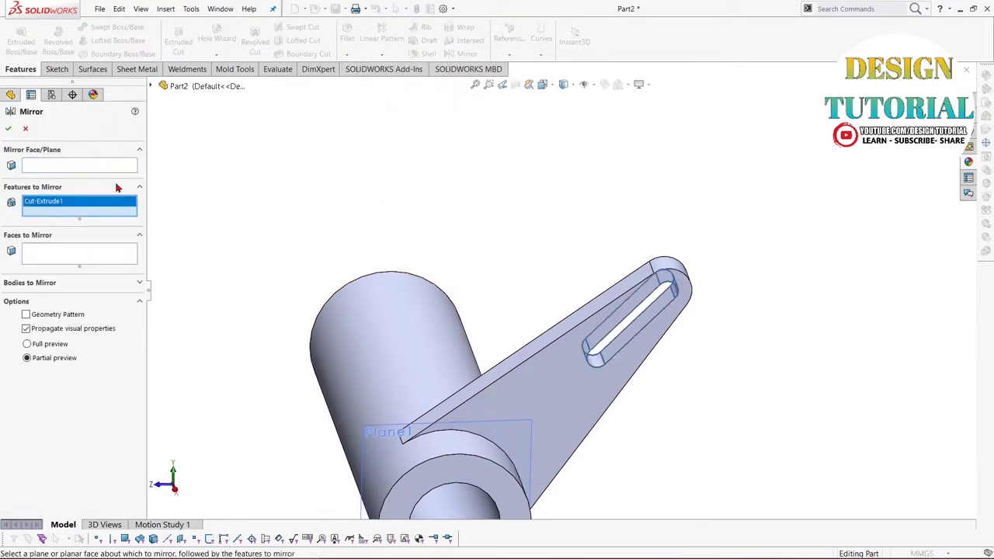
{"action": "left_click", "coordinate": [153, 87]}
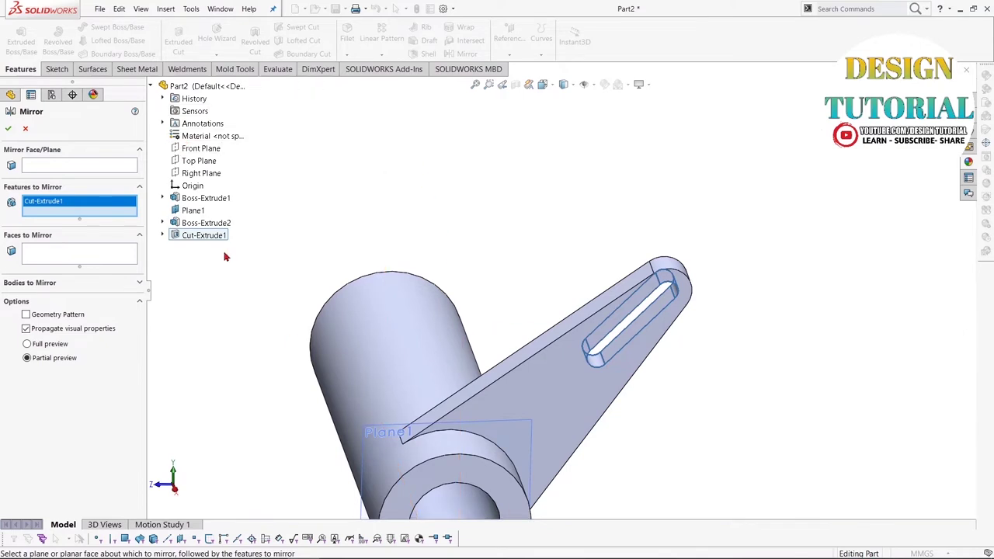
{"action": "left_click", "coordinate": [212, 224]}
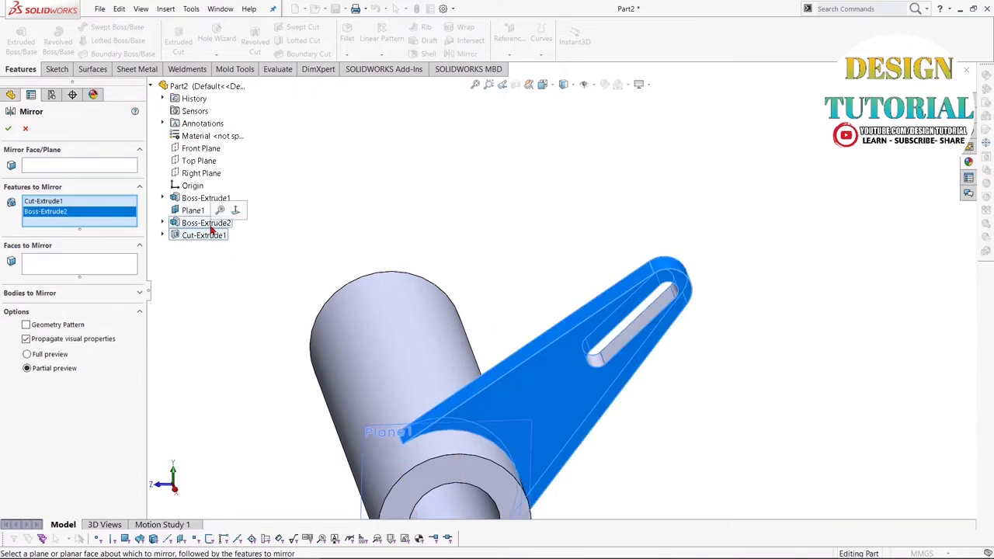
{"action": "left_click", "coordinate": [113, 166]}
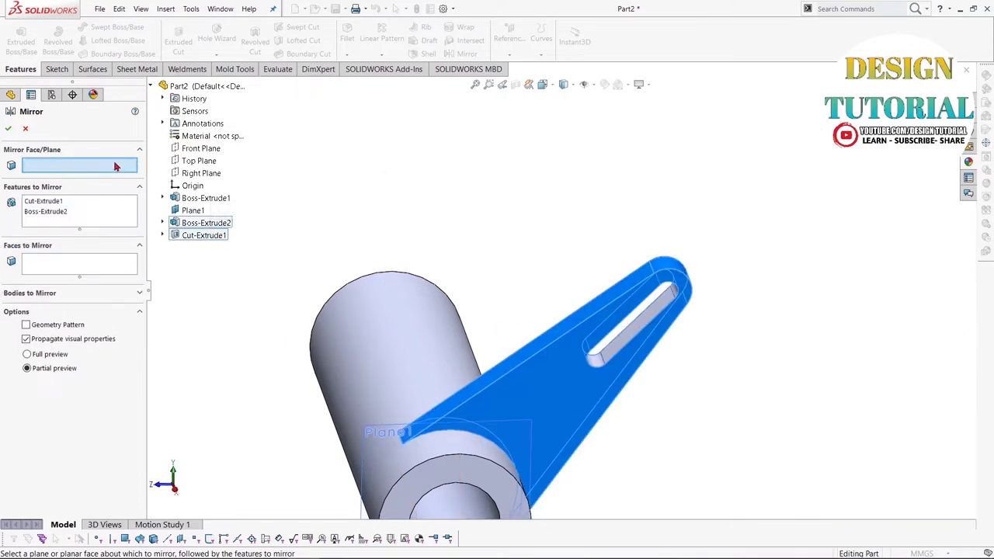
{"action": "left_click", "coordinate": [197, 175]}
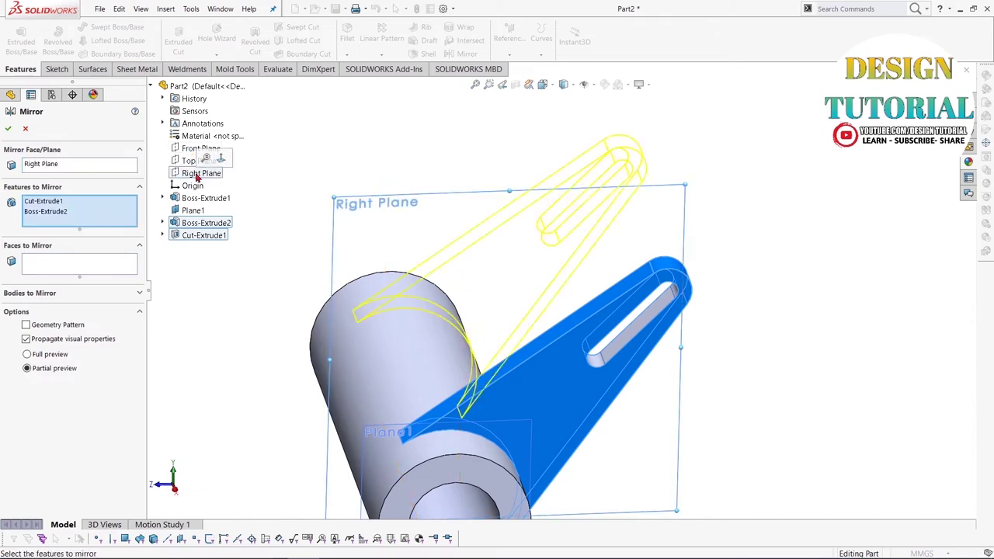
{"action": "left_click", "coordinate": [8, 128]}
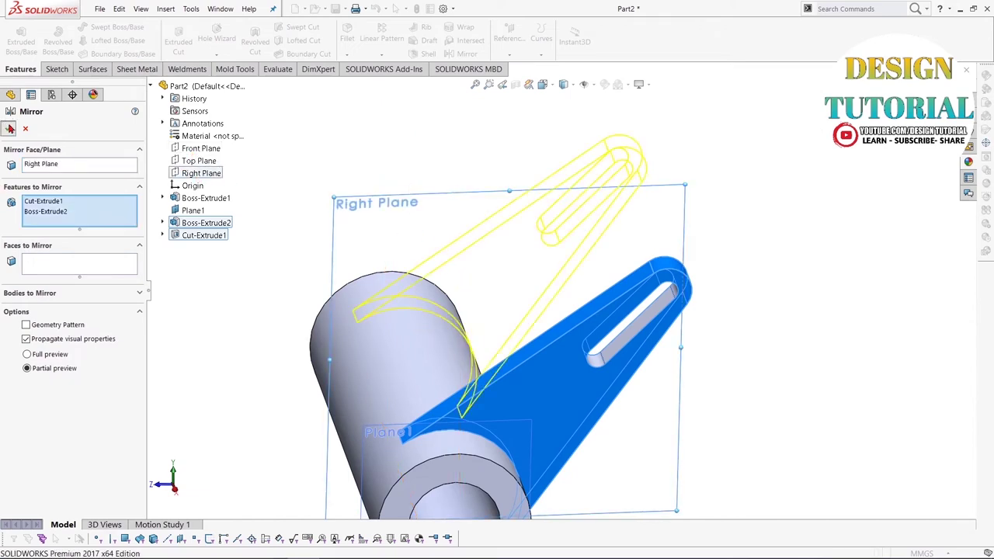
{"action": "key", "text": "f"}
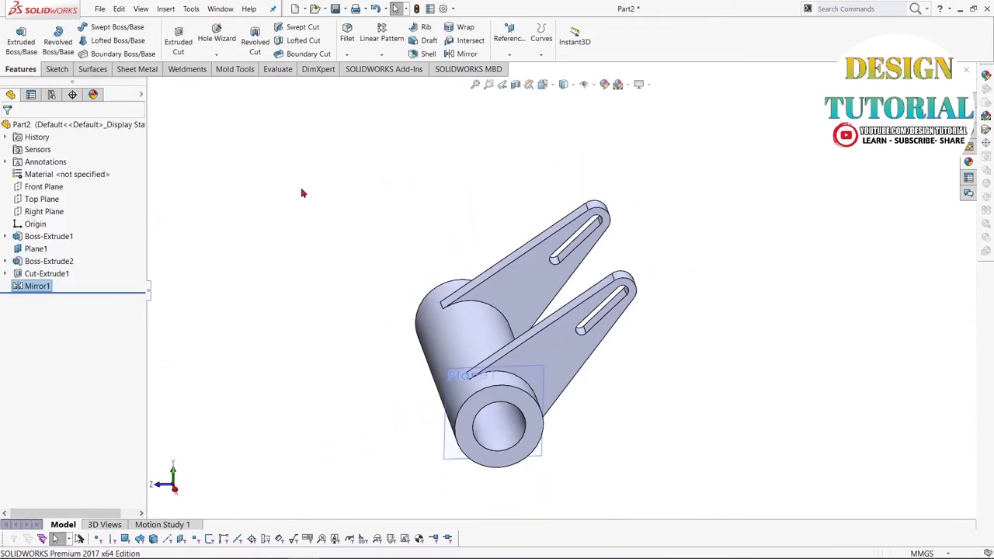
- Create Plane2 offset 100 mm from the Front Plane
{"action": "left_click", "coordinate": [509, 56]}
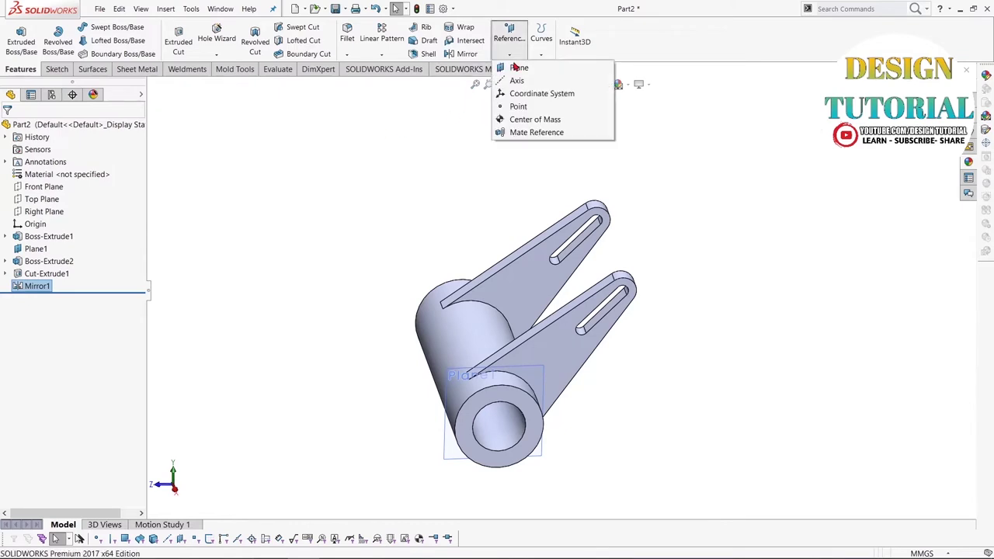
{"action": "left_click", "coordinate": [515, 67]}
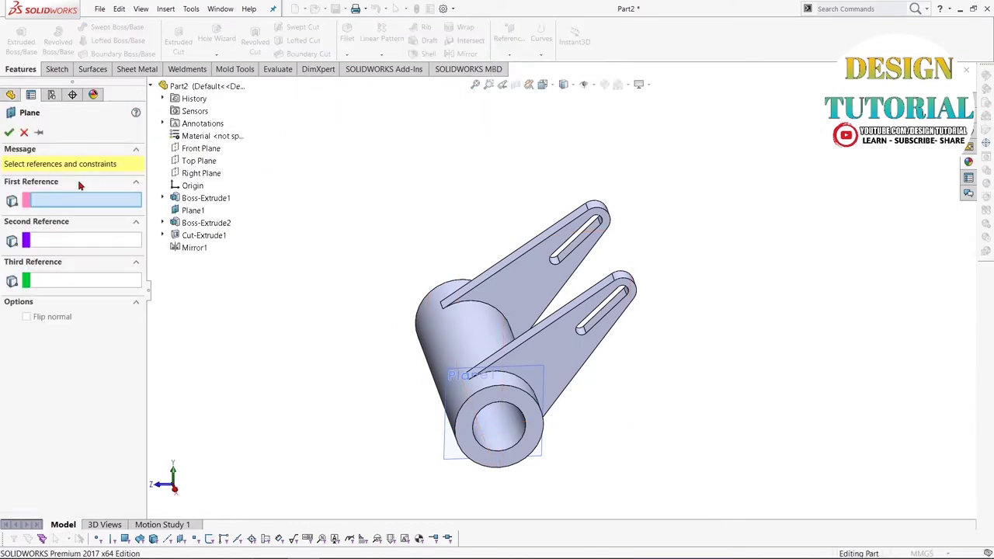
{"action": "left_click", "coordinate": [204, 149]}
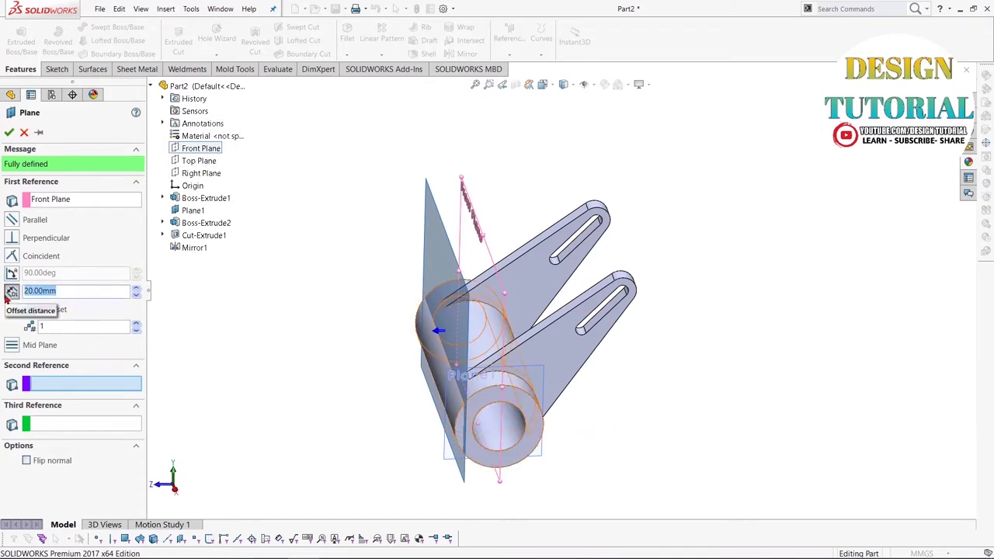
{"action": "type", "text": "100"}
{"action": "key", "text": "Return"}
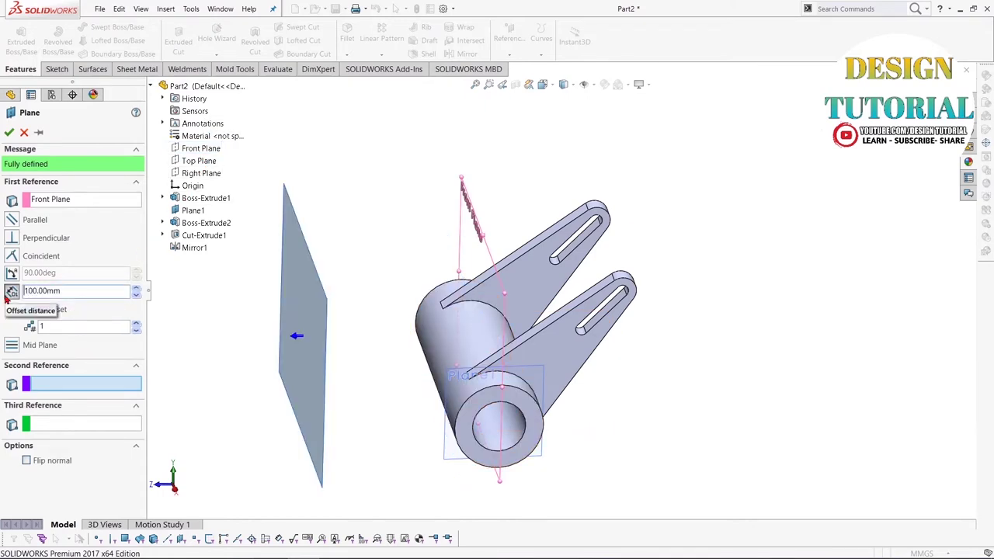
{"action": "left_click", "coordinate": [9, 133]}
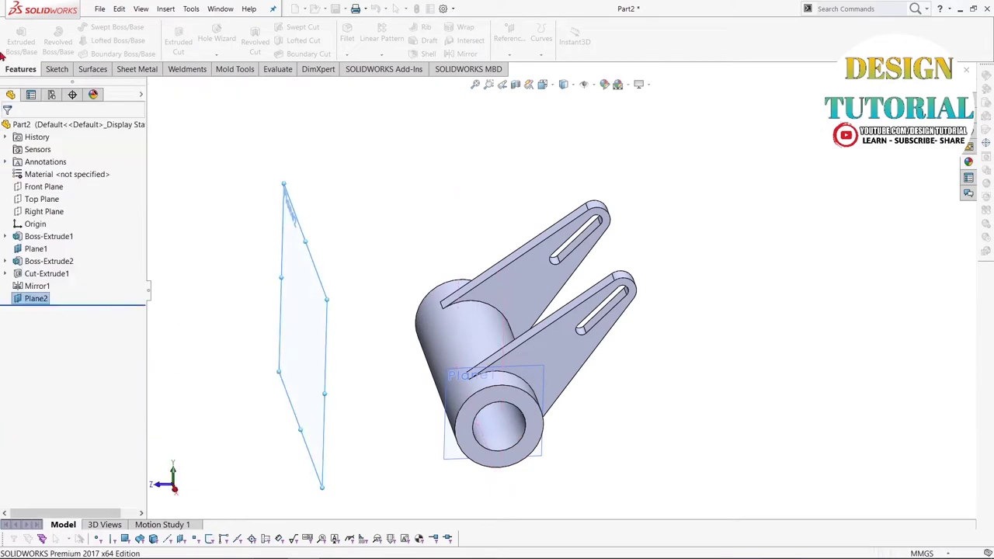
- Sketch two concentric circles centred on the origin on Plane2
{"action": "left_click", "coordinate": [324, 293]}
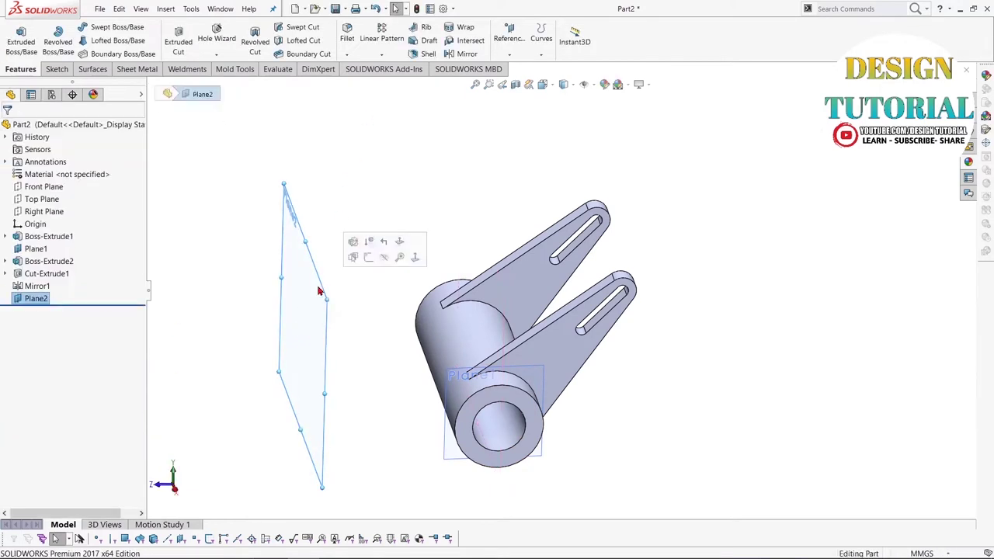
{"action": "left_click", "coordinate": [369, 257]}
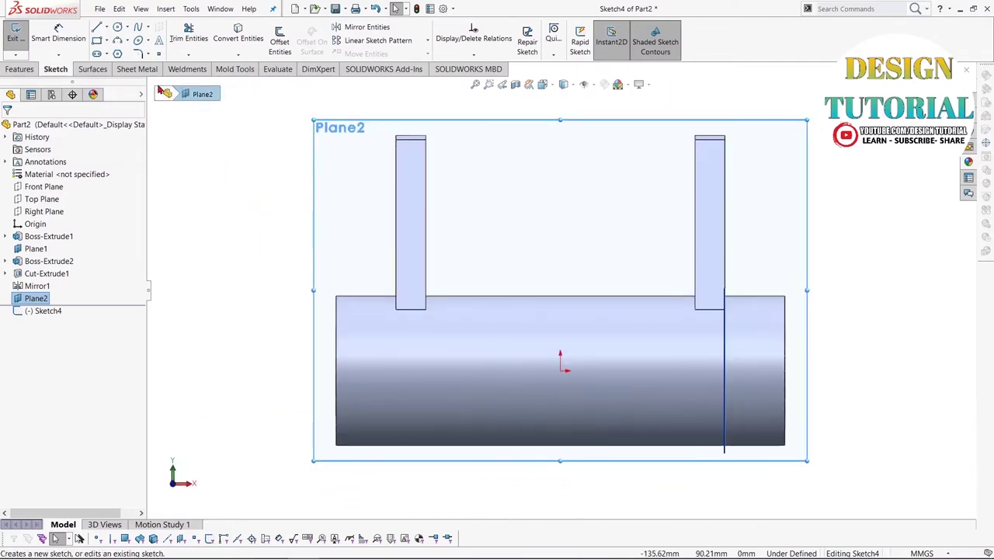
{"action": "left_click", "coordinate": [117, 27]}
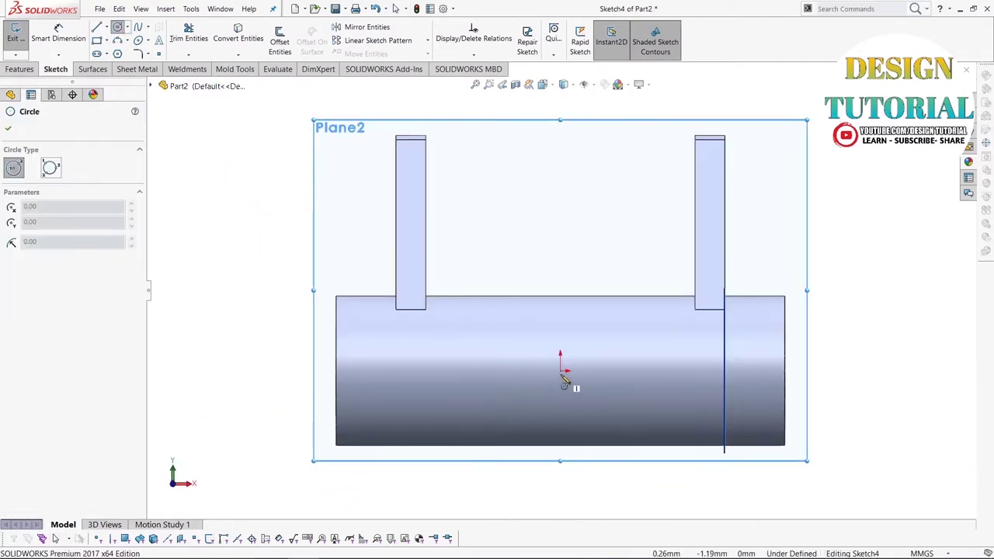
{"action": "left_click", "coordinate": [560, 371]}
{"action": "left_click", "coordinate": [636, 431]}
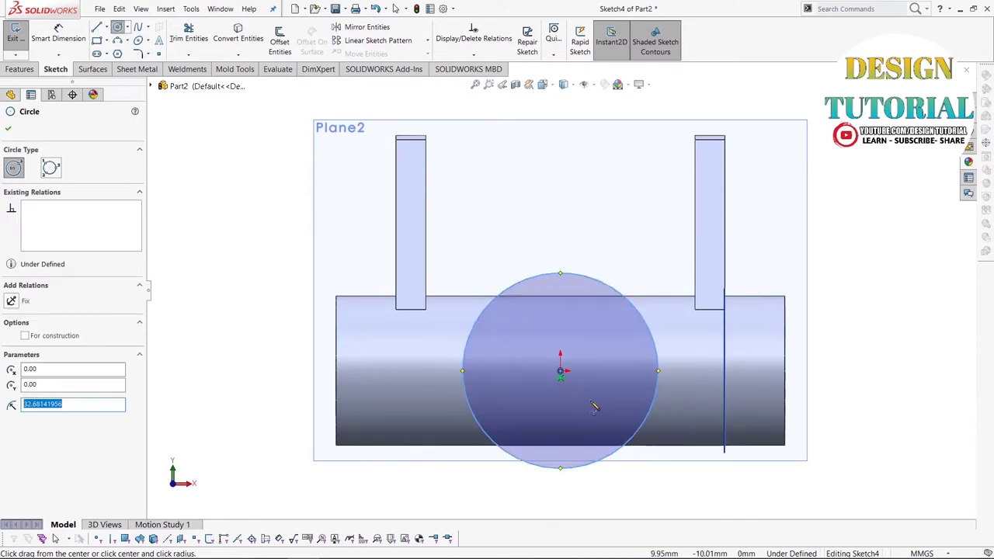
{"action": "left_click", "coordinate": [561, 371]}
{"action": "left_click", "coordinate": [600, 410]}
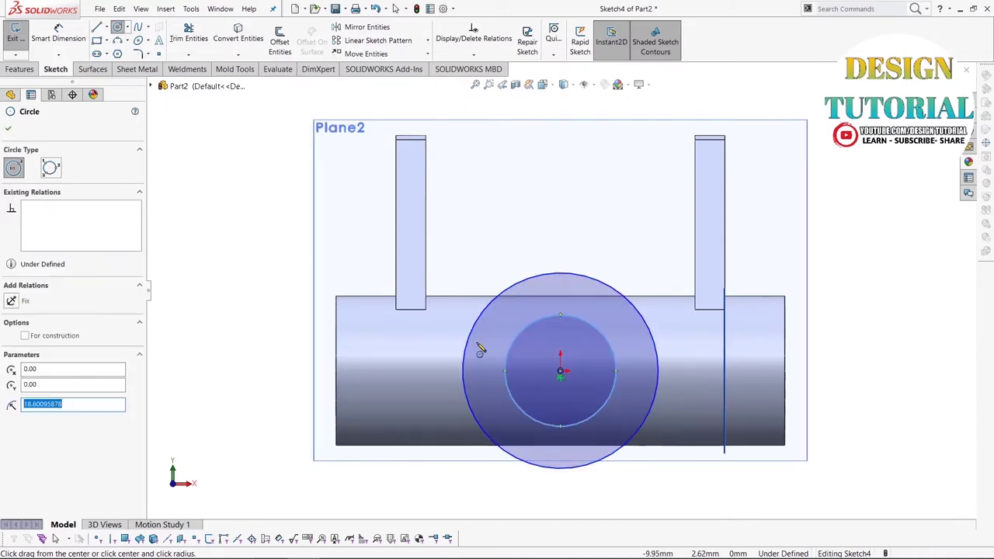
{"action": "right_click", "coordinate": [280, 252]}
{"action": "left_click", "coordinate": [302, 252]}
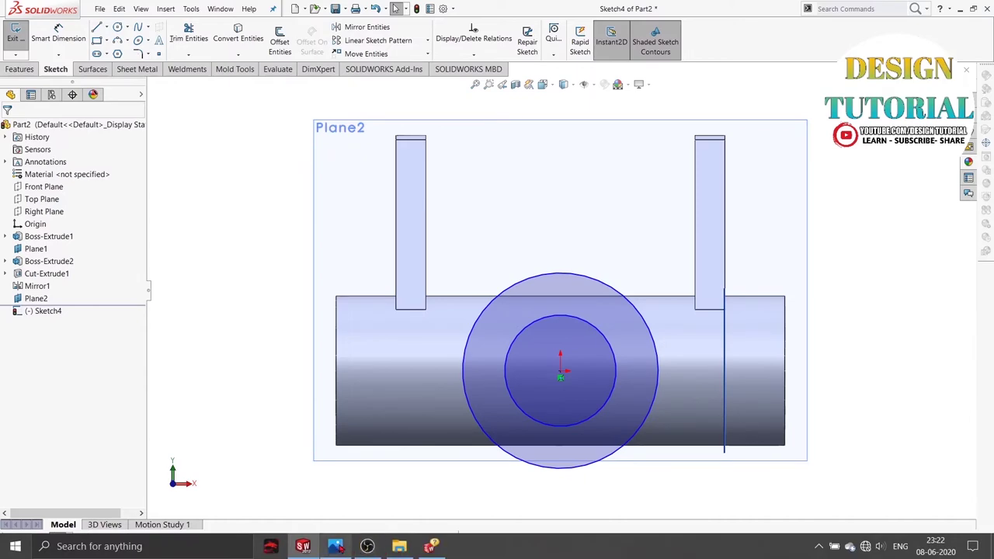
{"action": "left_click", "coordinate": [335, 546]}
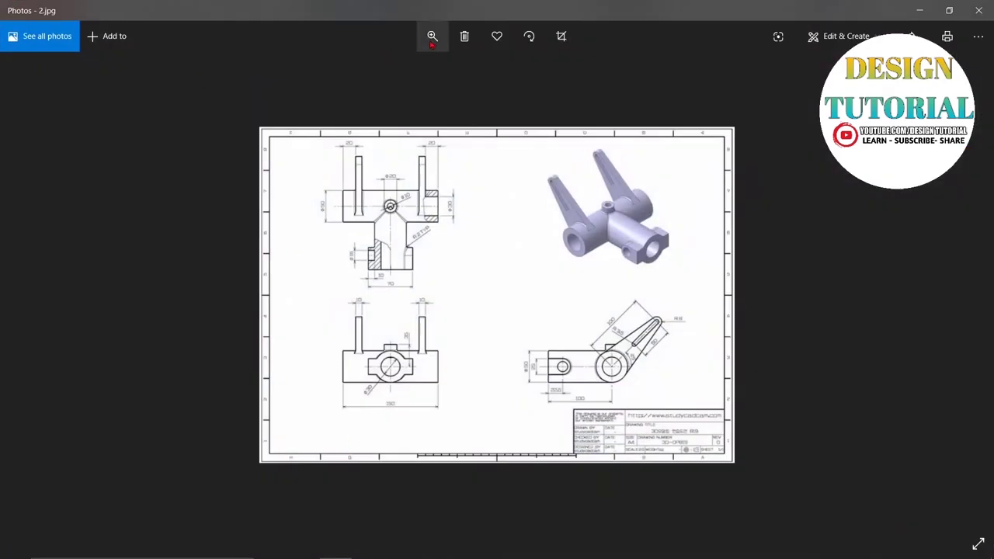
- Zoom into 2.jpg to read the Ø50, Ø30 and 150 mm dimensions
{"action": "left_click", "coordinate": [432, 36]}
{"action": "left_click_drag", "start_coordinate": [373, 70], "coordinate": [420, 72]}
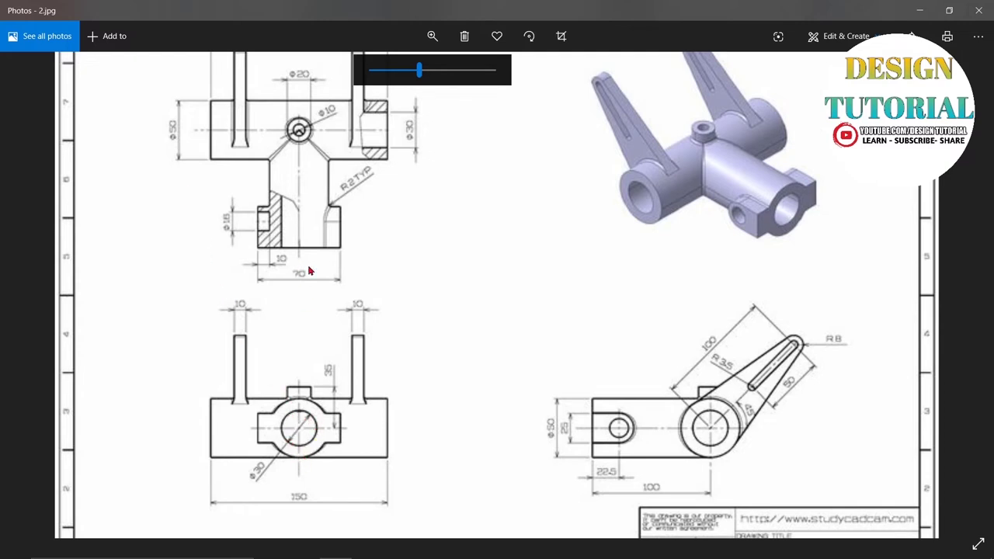
- Dimension Sketch4's outer circle Ø50 and inner circle Ø30, fully defining it
{"action": "left_click", "coordinate": [919, 10]}
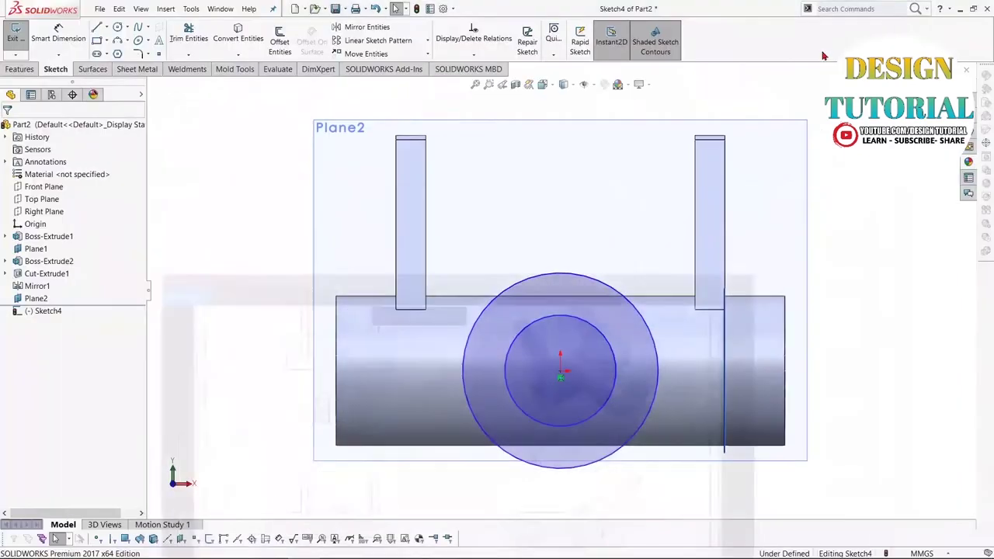
{"action": "left_click", "coordinate": [58, 31]}
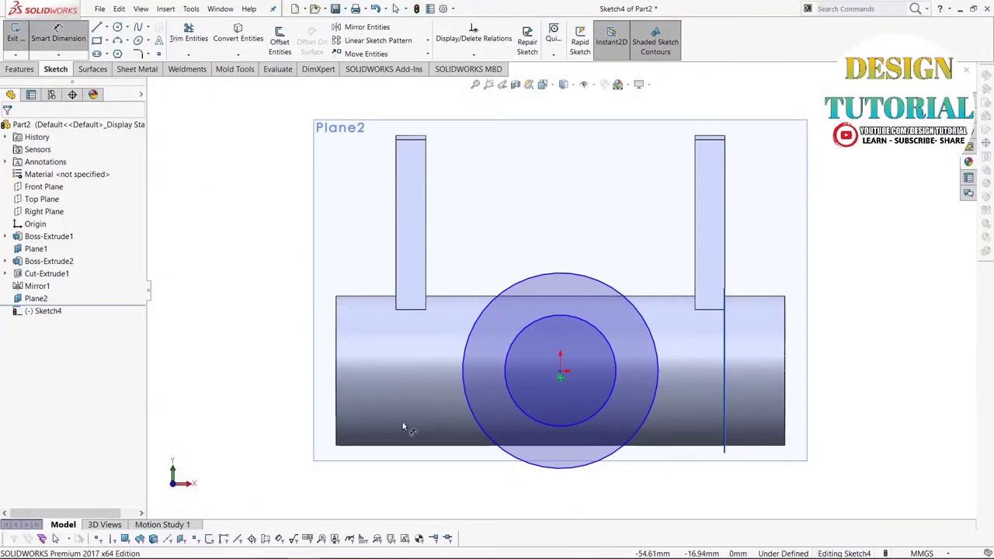
{"action": "left_click", "coordinate": [464, 392]}
{"action": "left_click", "coordinate": [314, 390]}
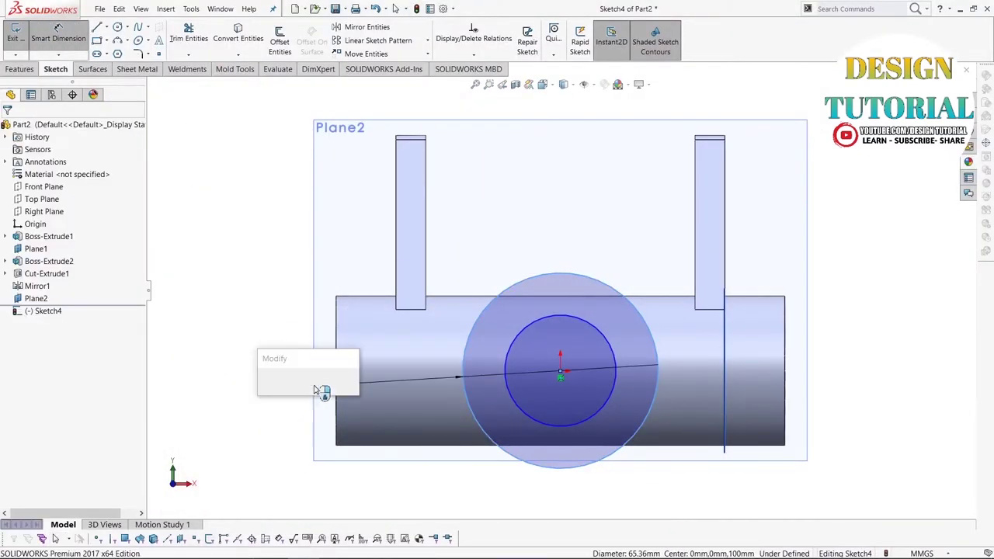
{"action": "type", "text": "50"}
{"action": "key", "text": "Return"}
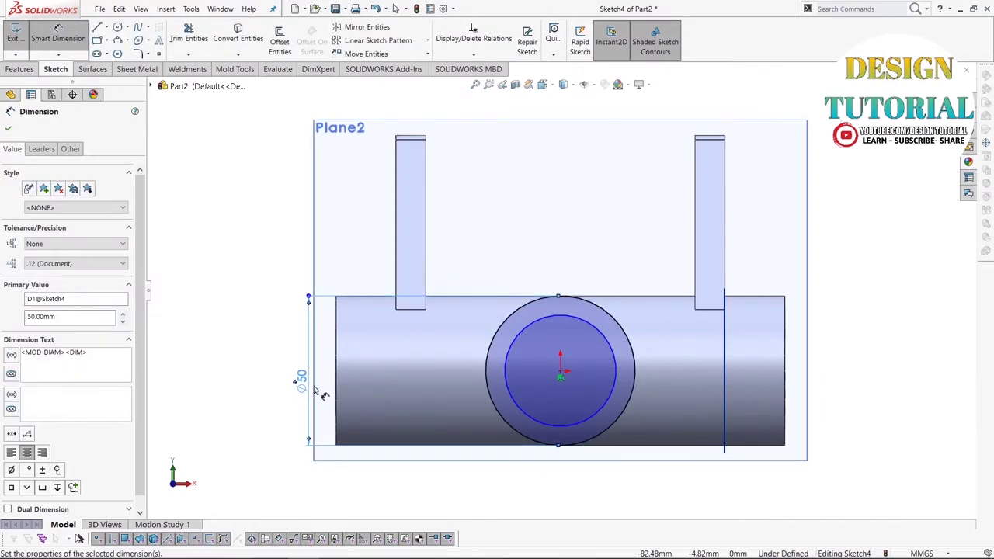
{"action": "left_click", "coordinate": [512, 396]}
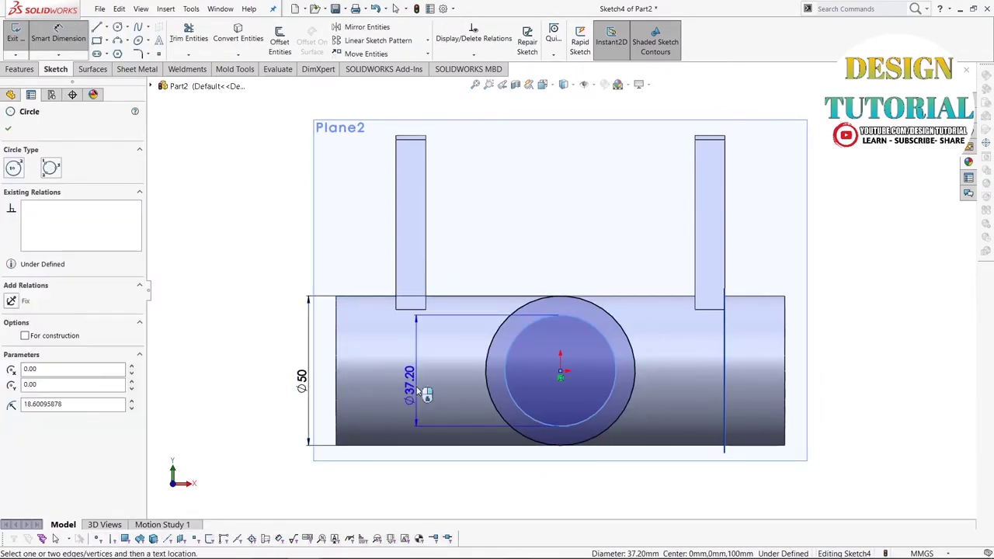
{"action": "left_click", "coordinate": [420, 388]}
{"action": "type", "text": "30"}
{"action": "key", "text": "Return"}
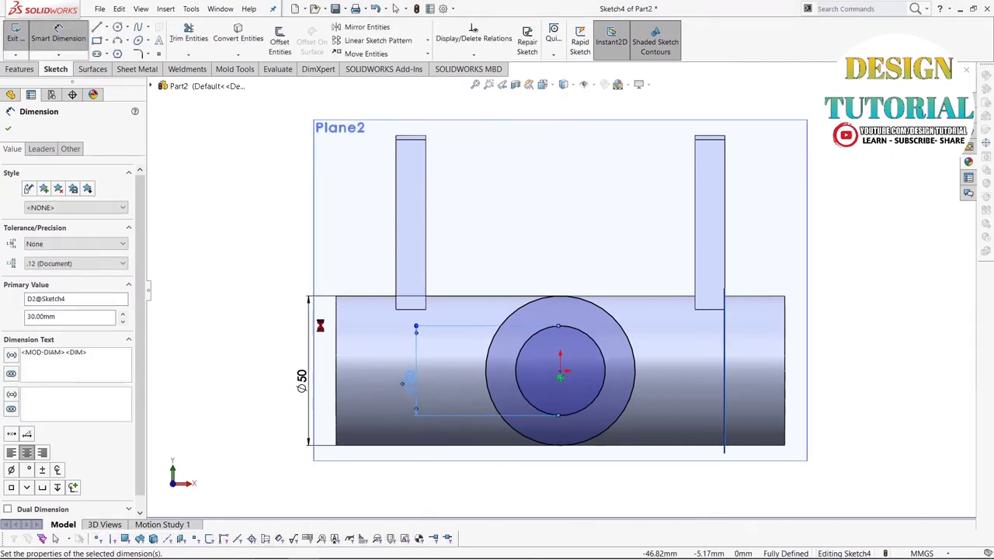
{"action": "left_click", "coordinate": [9, 131]}
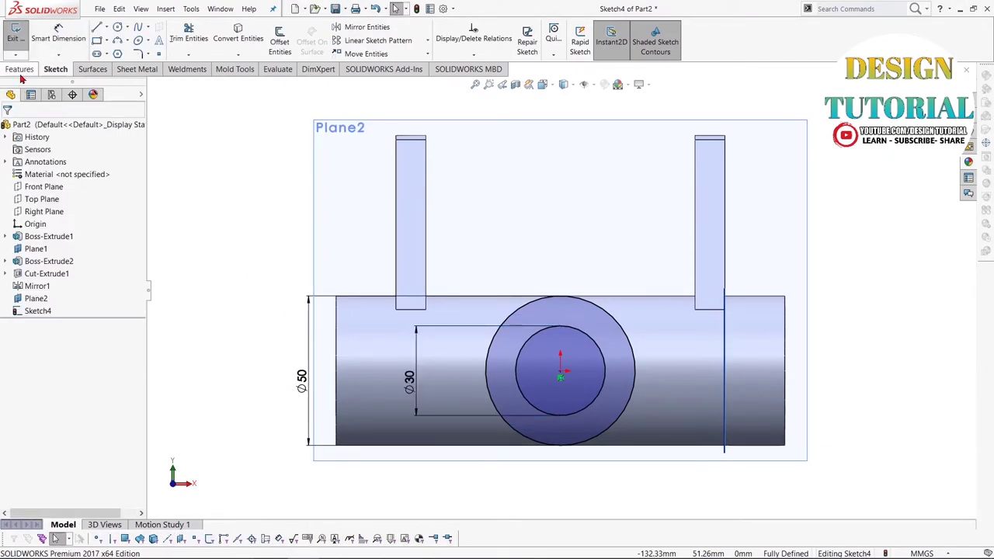
{"action": "left_click", "coordinate": [19, 69]}
- Extrude the Ø50/Ø30 ring, trying Up To Surface, Through All and Up To Next end conditions
{"action": "left_click", "coordinate": [20, 37]}
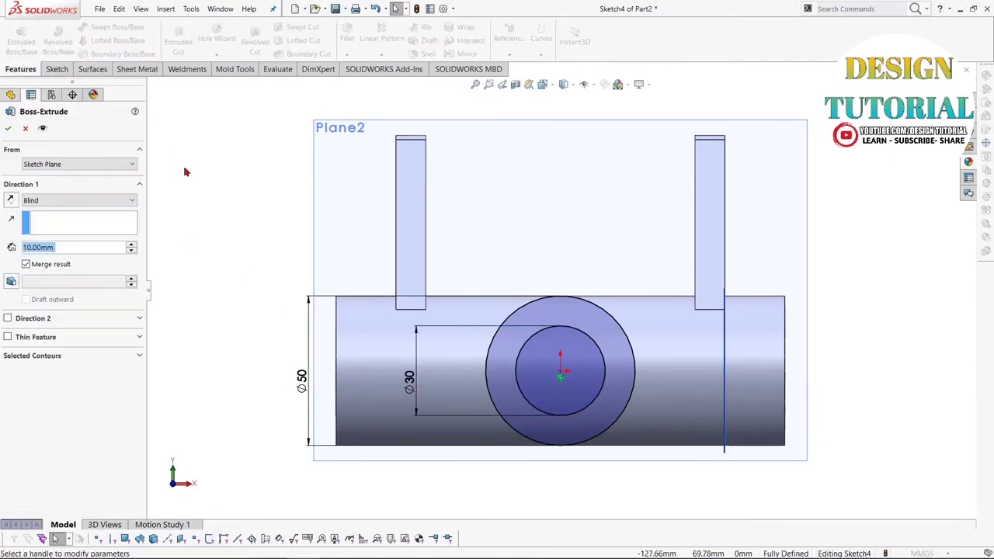
{"action": "left_click", "coordinate": [131, 200]}
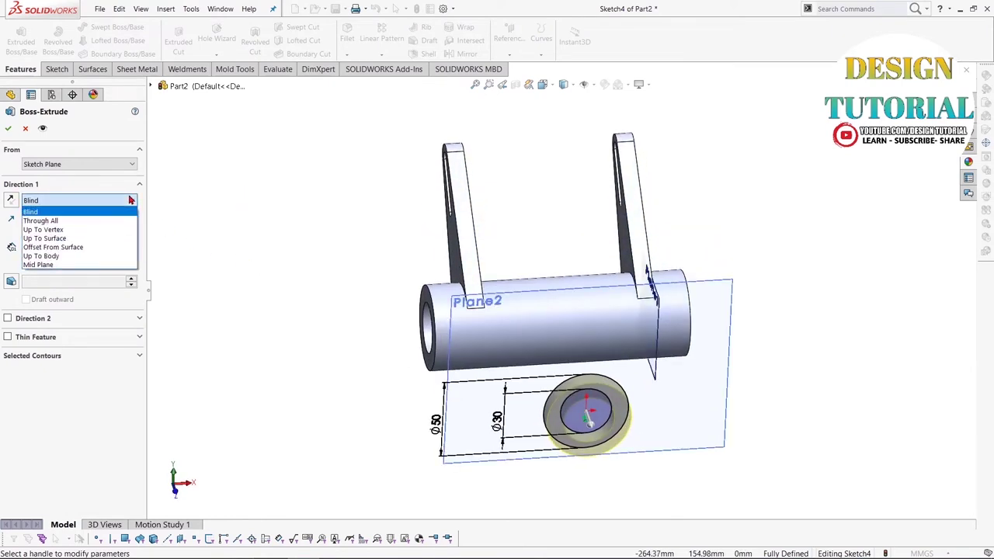
{"action": "left_click", "coordinate": [47, 238]}
{"action": "mouse_move", "coordinate": [295, 383]}
{"action": "middle_mouse_down"}
{"action": "mouse_move", "coordinate": [406, 401]}
{"action": "mouse_move", "coordinate": [368, 415]}
{"action": "middle_mouse_up"}
{"action": "left_click", "coordinate": [564, 308]}
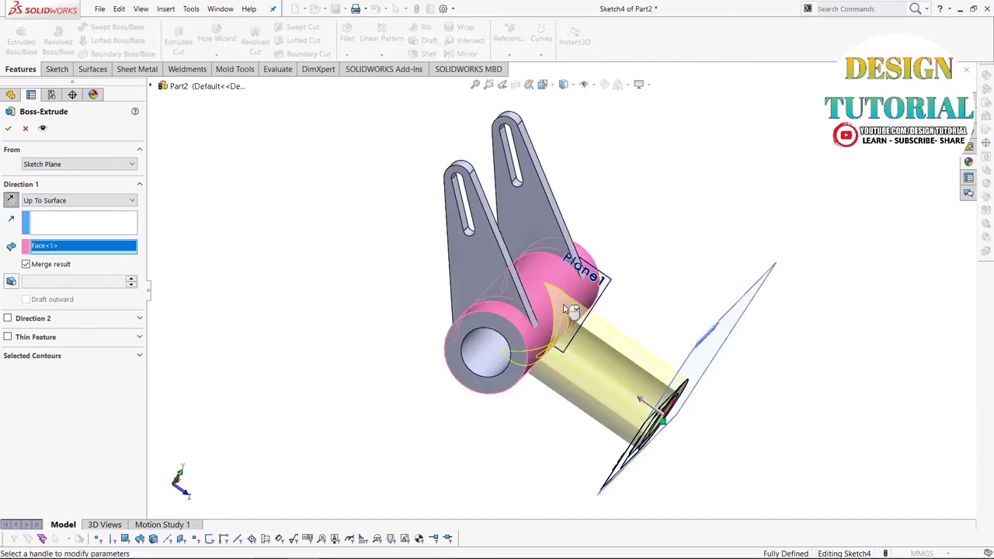
{"action": "middle_click_drag", "start_coordinate": [559, 423], "coordinate": [3, 250]}
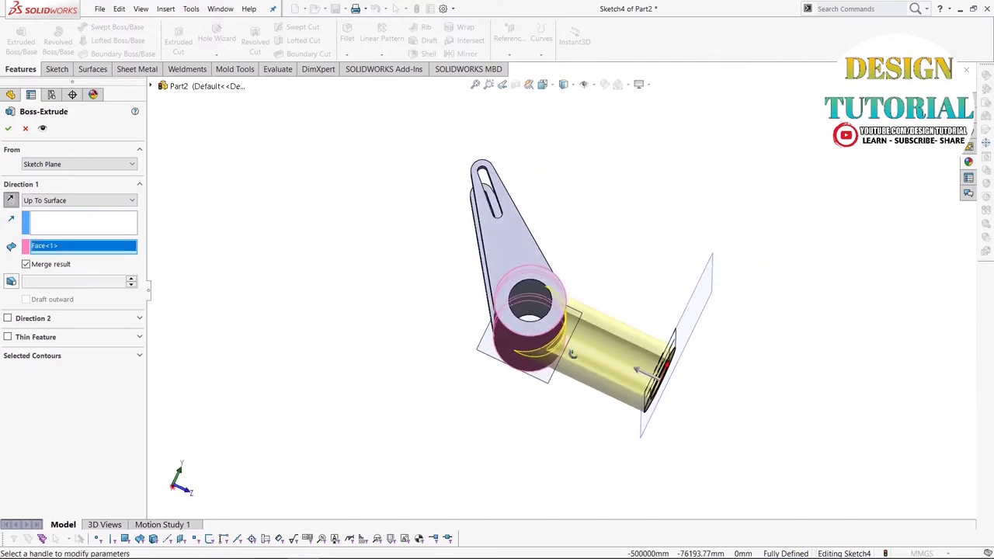
{"action": "left_click", "coordinate": [94, 200]}
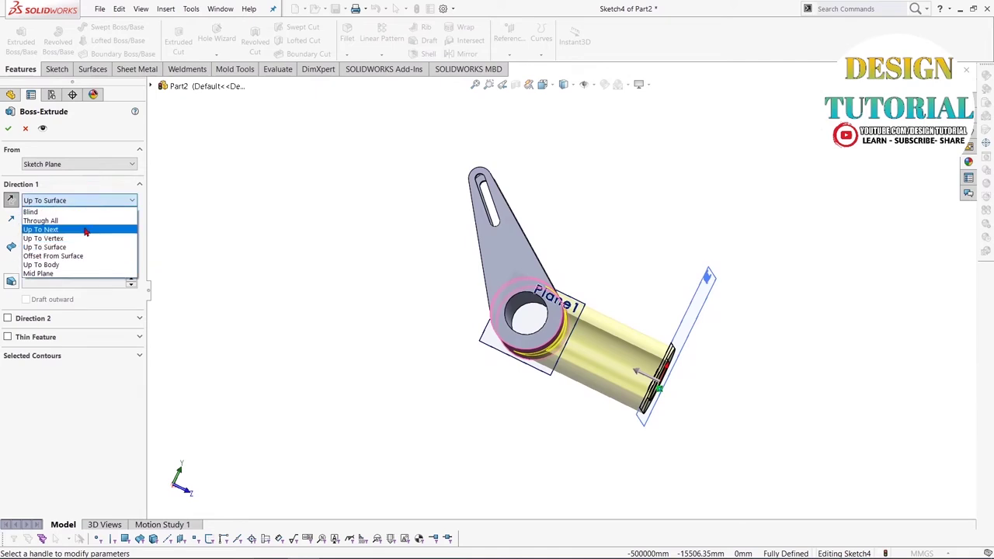
{"action": "left_click", "coordinate": [82, 223]}
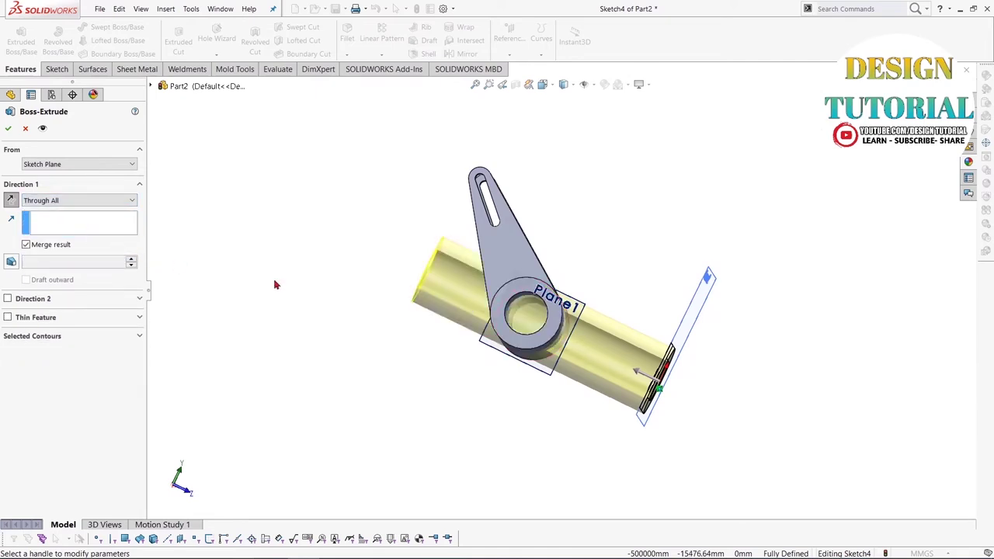
{"action": "left_click", "coordinate": [124, 201]}
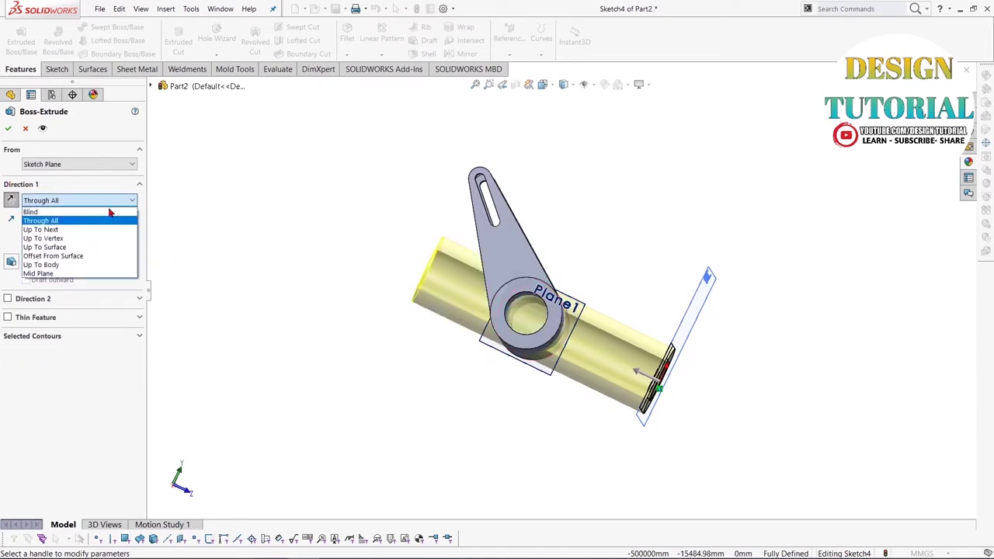
{"action": "left_click", "coordinate": [97, 232]}
{"action": "mouse_move", "coordinate": [354, 346]}
{"action": "middle_mouse_down"}
{"action": "mouse_move", "coordinate": [313, 390]}
{"action": "mouse_move", "coordinate": [301, 421]}
{"action": "mouse_move", "coordinate": [381, 383]}
{"action": "mouse_move", "coordinate": [231, 320]}
{"action": "middle_mouse_up"}
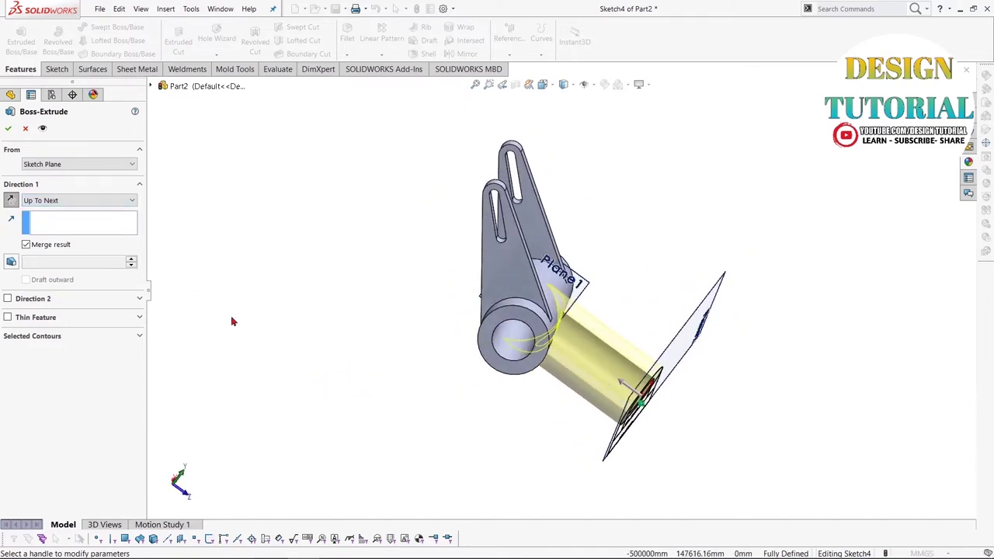
- Finish Boss-Extrude3 as Up To Surface on the tube's outer face
{"action": "left_click", "coordinate": [70, 201]}
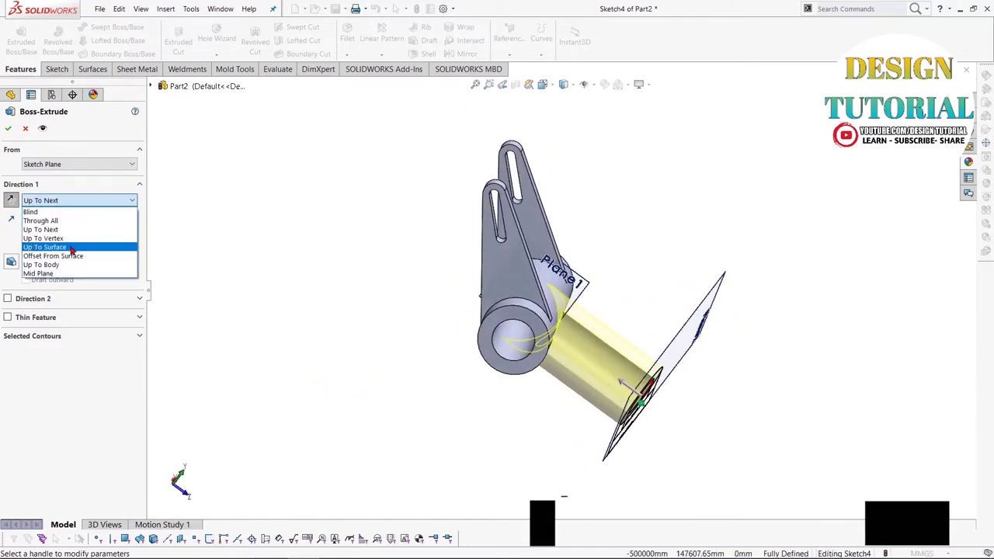
{"action": "left_click", "coordinate": [55, 252]}
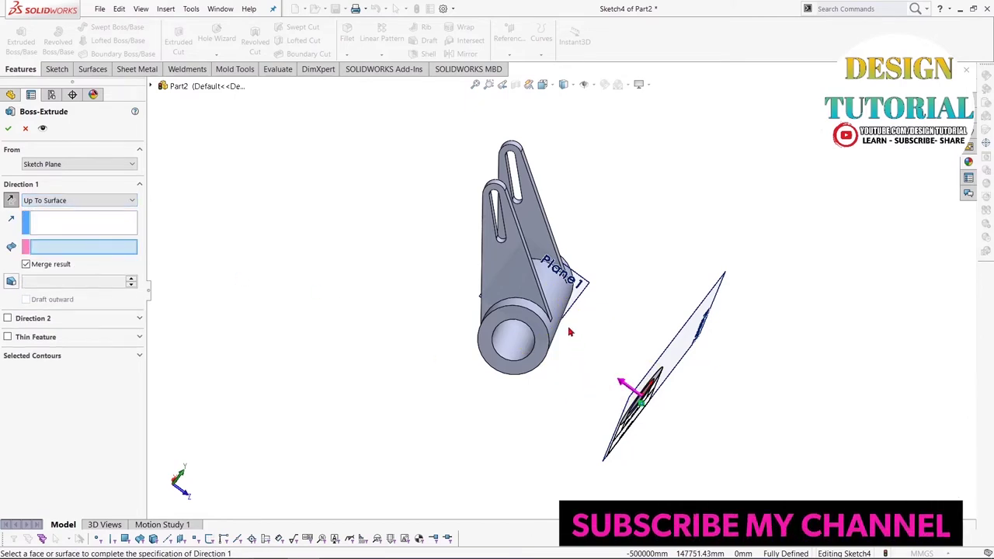
{"action": "middle_click_drag", "start_coordinate": [569, 332], "coordinate": [554, 304]}
{"action": "left_click", "coordinate": [554, 309]}
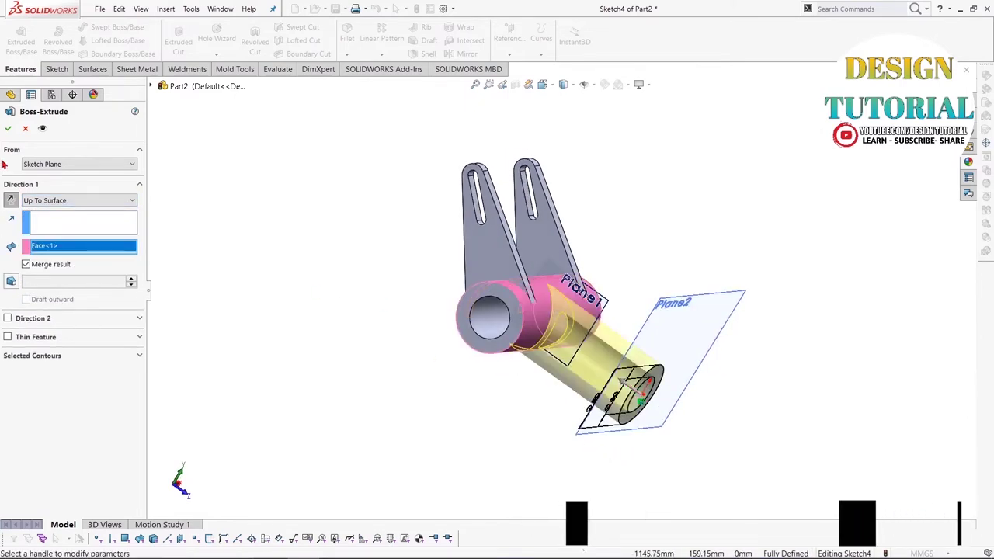
{"action": "left_click", "coordinate": [7, 128]}
{"action": "mouse_move", "coordinate": [408, 359]}
{"action": "middle_mouse_down"}
{"action": "mouse_move", "coordinate": [352, 266]}
{"action": "mouse_move", "coordinate": [342, 269]}
{"action": "mouse_move", "coordinate": [341, 287]}
{"action": "middle_mouse_up"}
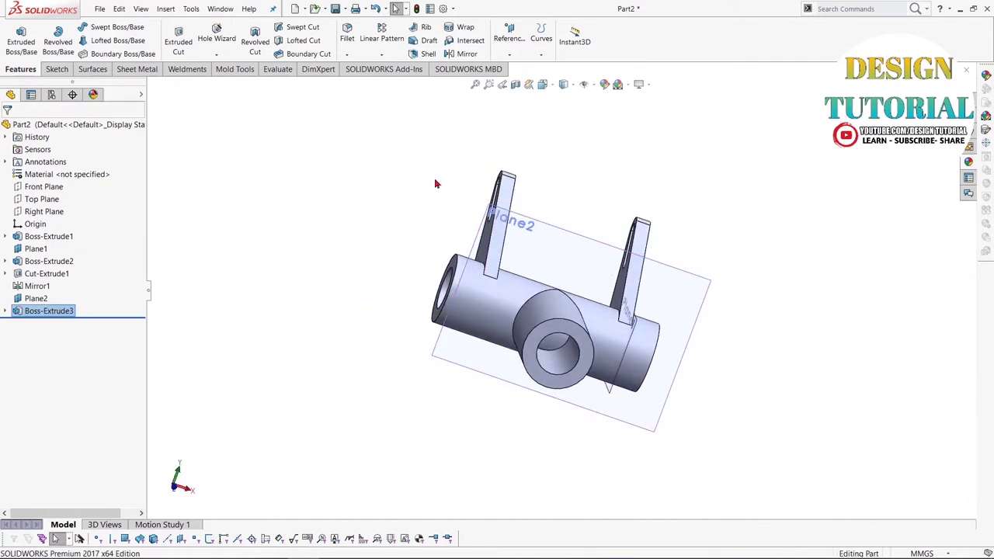
- Hide Plane2 and zoom to fit the whole part
{"action": "left_click", "coordinate": [35, 299]}
{"action": "left_click", "coordinate": [56, 283]}
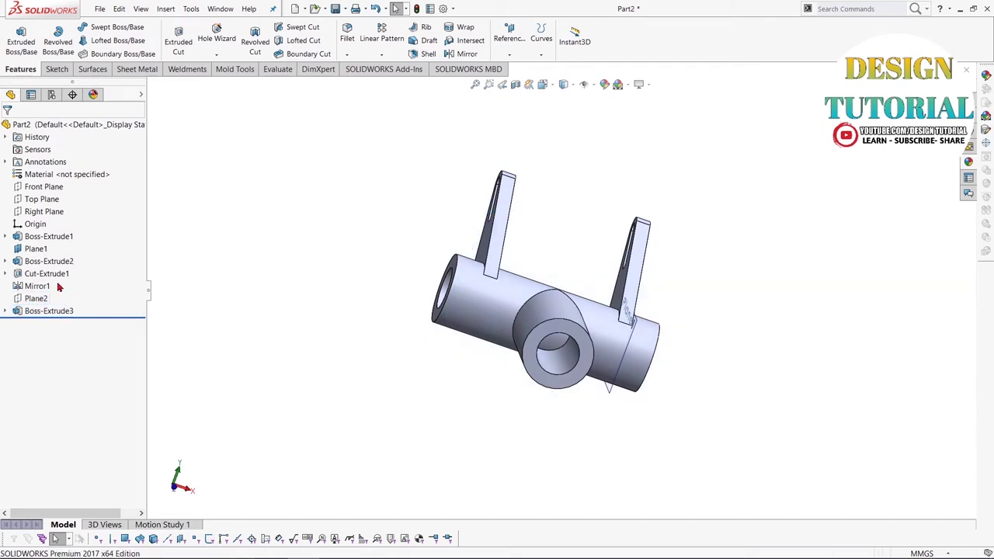
{"action": "left_click", "coordinate": [40, 236]}
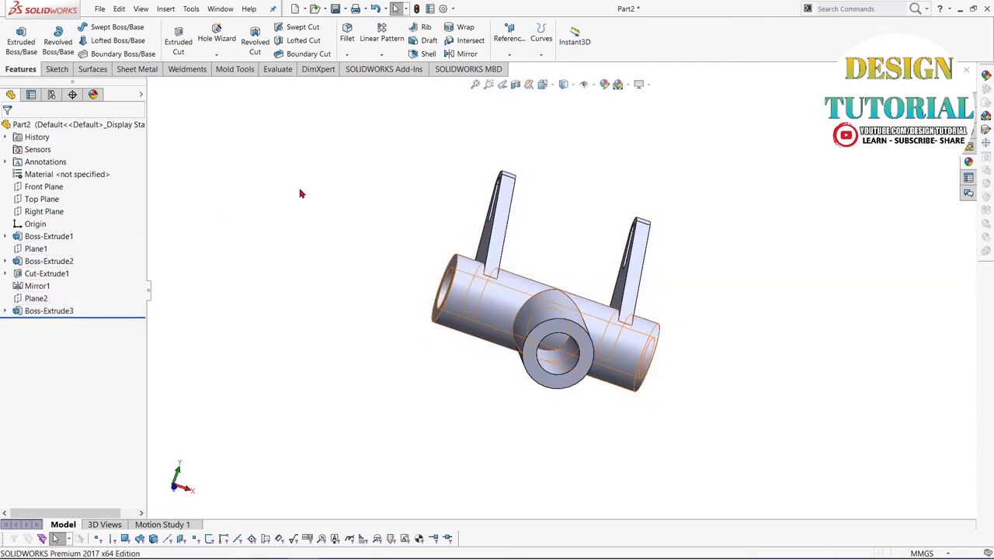
{"action": "left_click", "coordinate": [472, 88]}
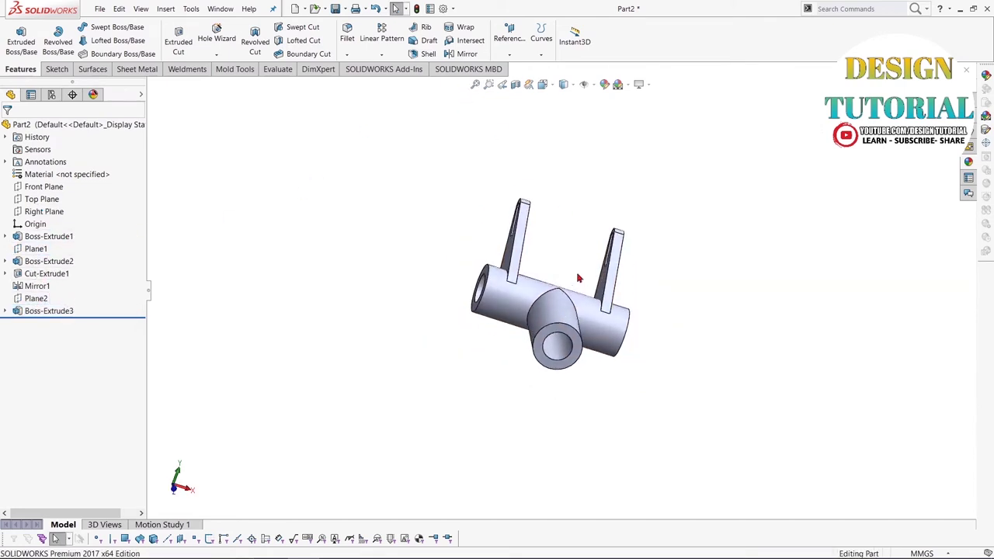
- Begin a new reference plane with the feature tree expanded for references
{"action": "left_click", "coordinate": [509, 56]}
{"action": "left_click", "coordinate": [518, 65]}
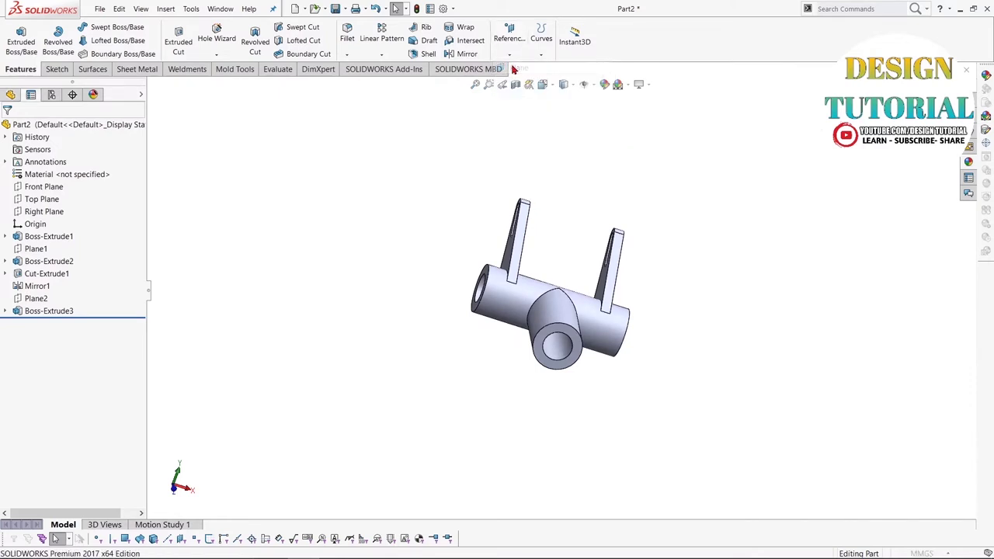
{"action": "left_click", "coordinate": [152, 87]}
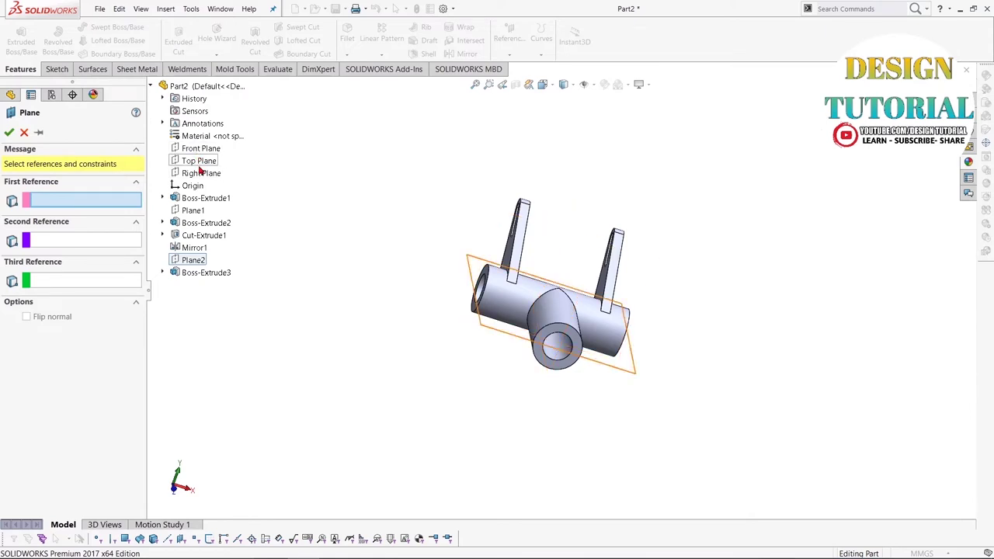
- Create Plane3 offset 35 mm from the Right Plane with the offset flipped
{"action": "left_click", "coordinate": [200, 172]}
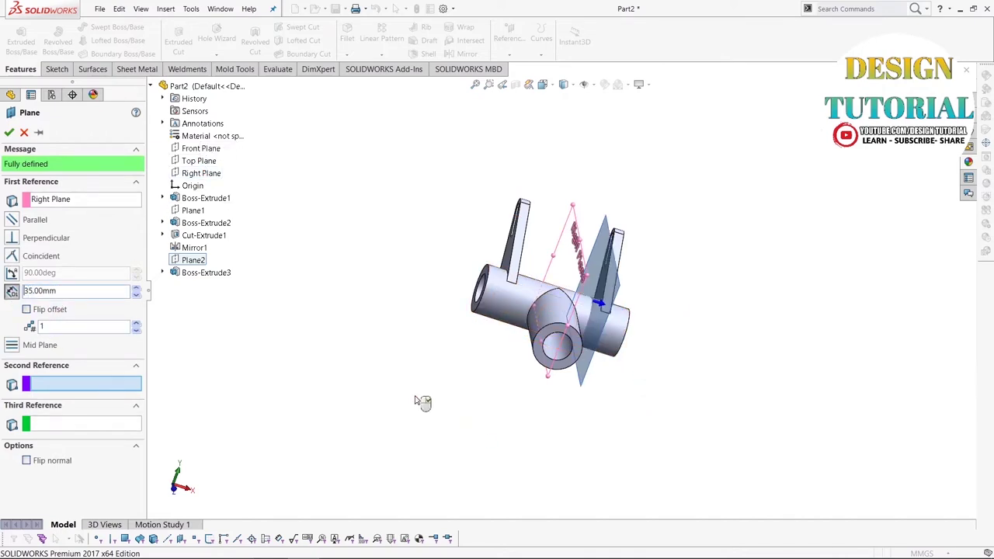
{"action": "left_click", "coordinate": [27, 310]}
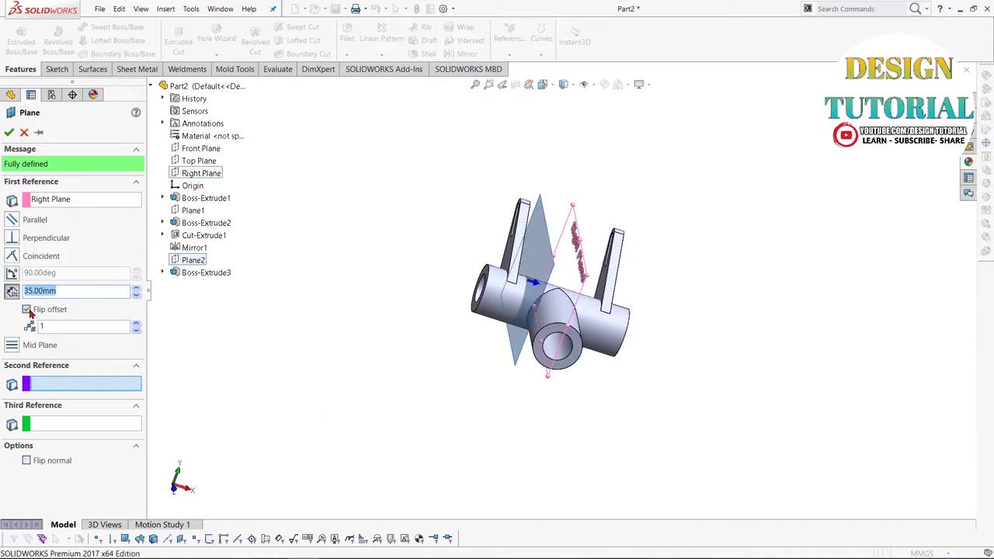
{"action": "left_click", "coordinate": [8, 132]}
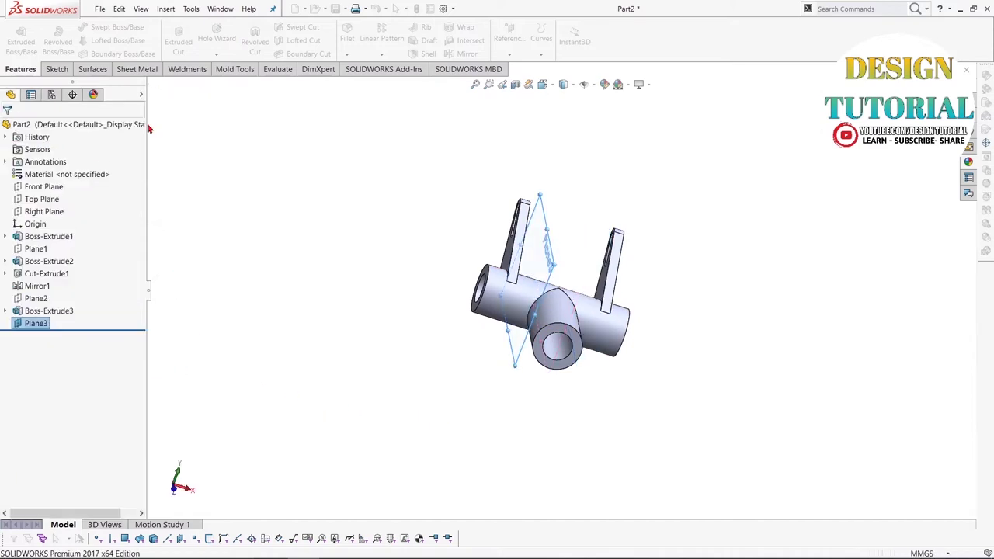
{"action": "left_click", "coordinate": [536, 344]}
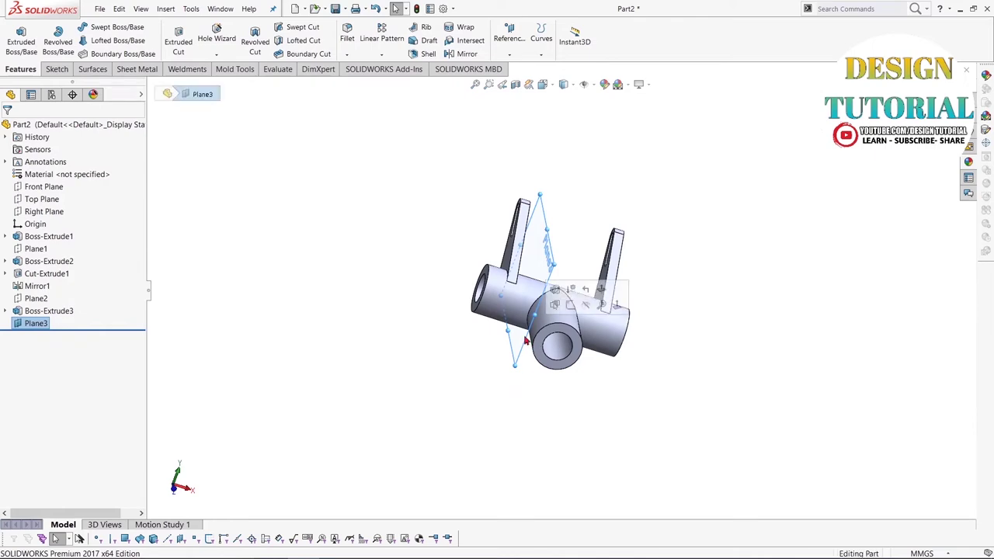
- Start a sketch on Plane3, view it face-on, and draw a circle on the tube
{"action": "left_click", "coordinate": [574, 307]}
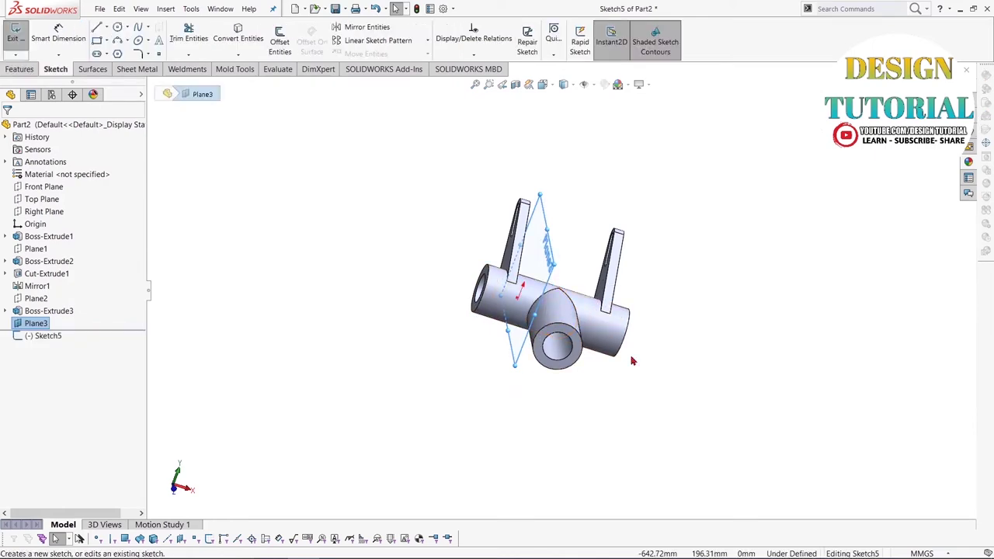
{"action": "key", "text": "ctrl+8"}
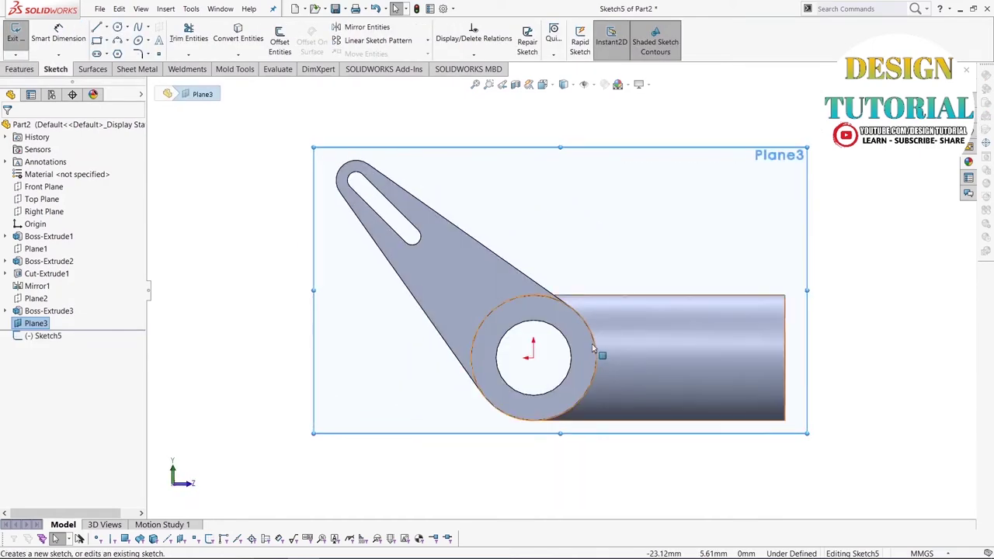
{"action": "left_click", "coordinate": [118, 28]}
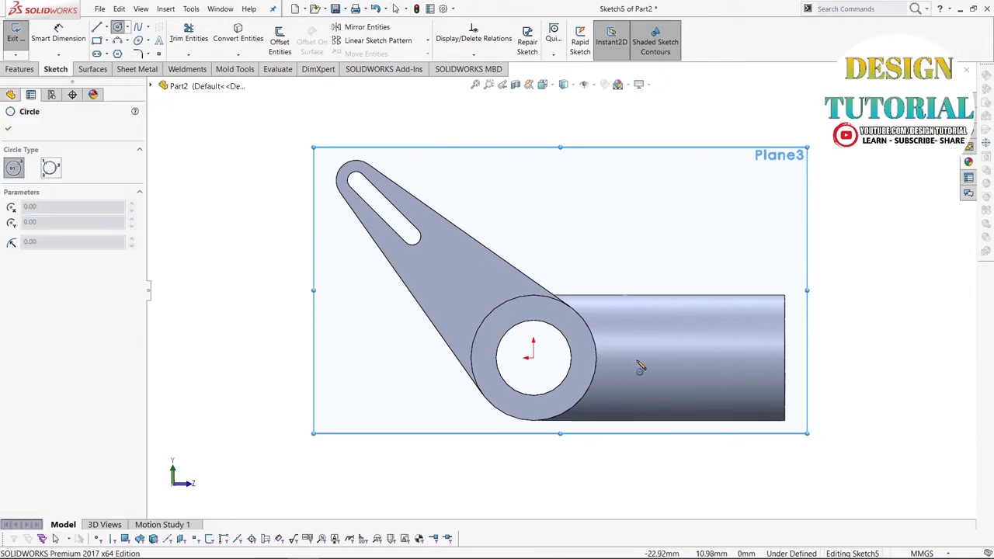
{"action": "left_click", "coordinate": [693, 357]}
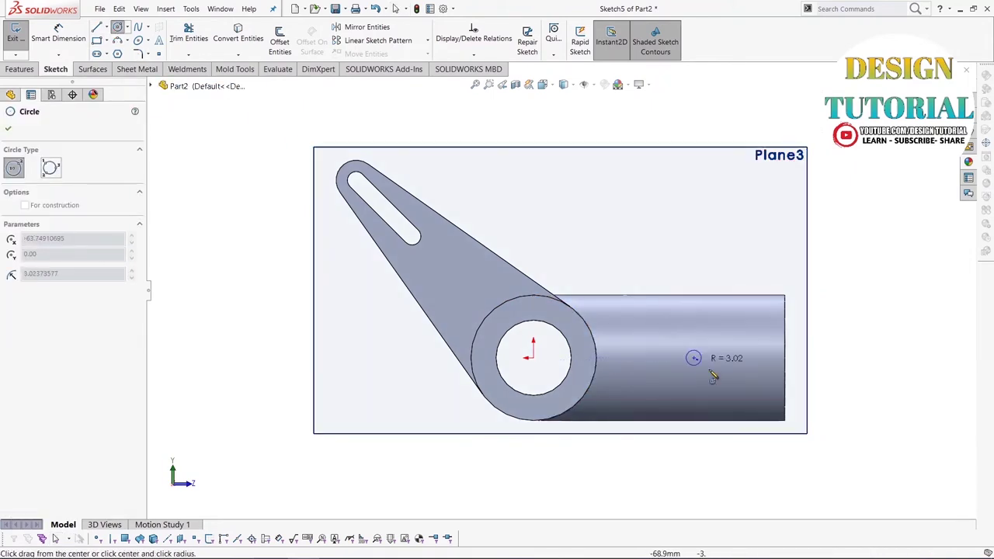
{"action": "left_click", "coordinate": [714, 378]}
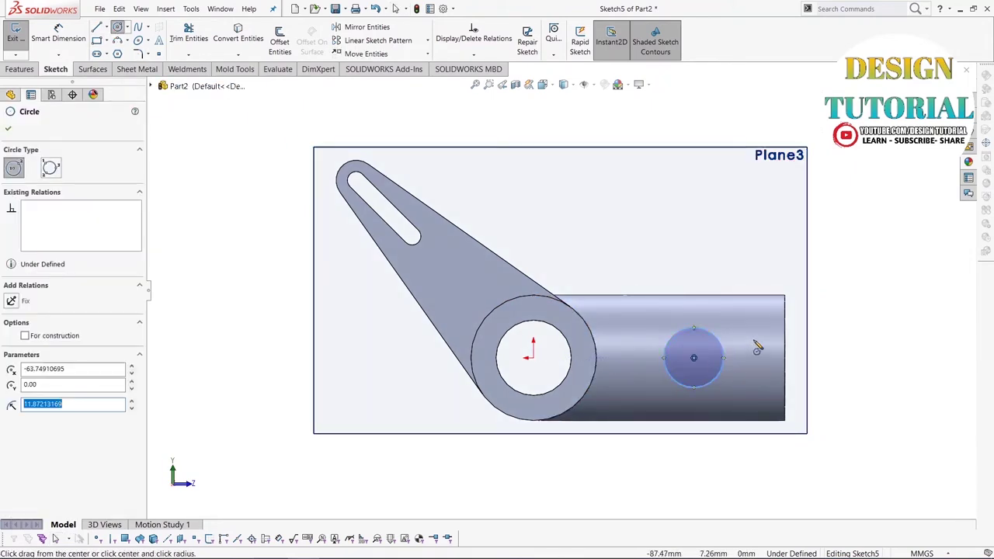
{"action": "right_click", "coordinate": [651, 270]}
{"action": "left_click", "coordinate": [664, 269]}
- Dimension the circle to a 25 mm diameter
{"action": "left_click", "coordinate": [59, 37]}
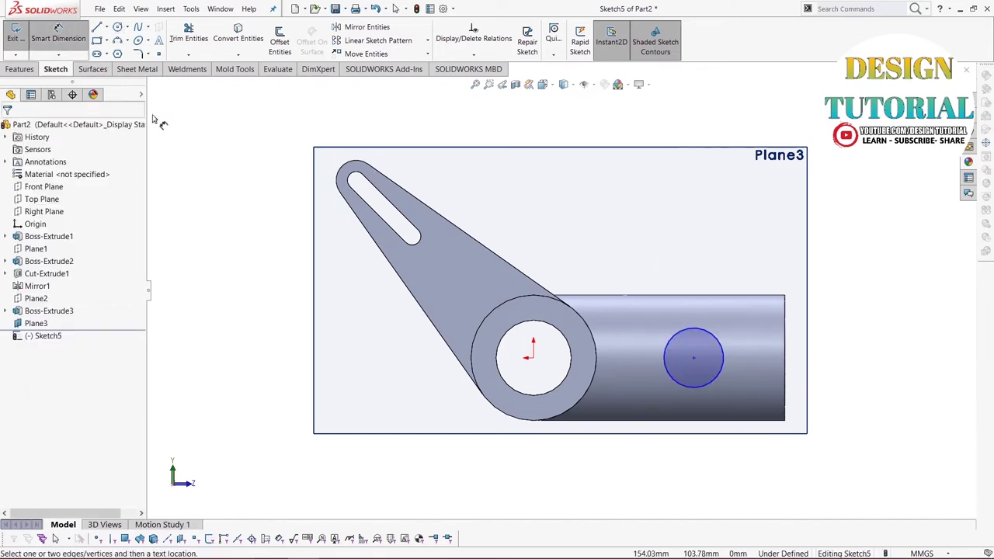
{"action": "left_click", "coordinate": [665, 366]}
{"action": "left_click", "coordinate": [627, 370]}
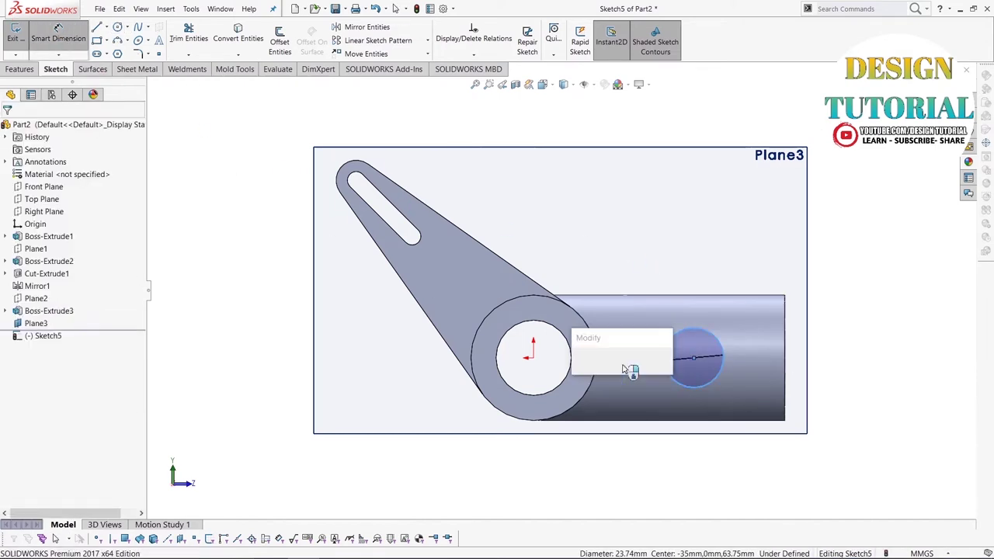
{"action": "type", "text": "25"}
{"action": "key", "text": "Return"}
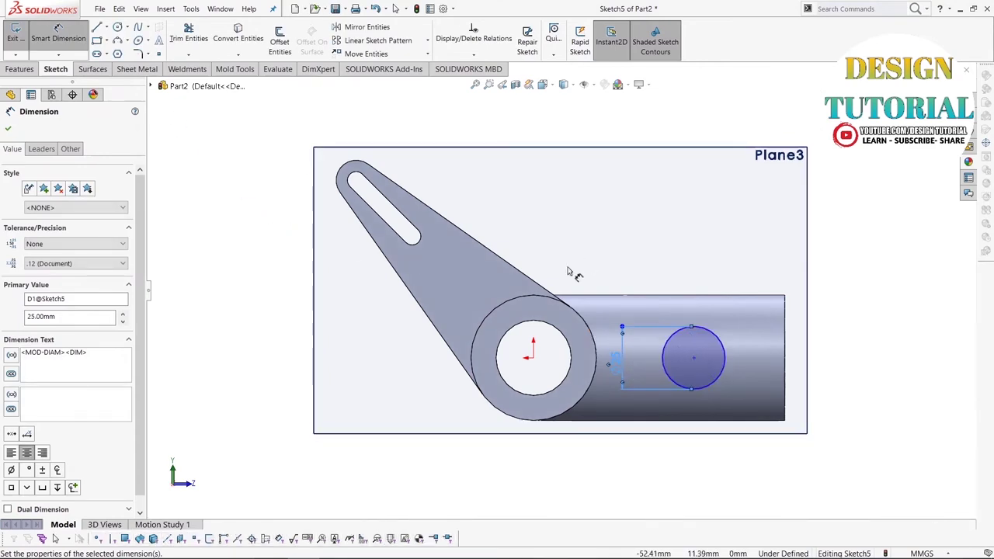
{"action": "left_click", "coordinate": [237, 35]}
- Project the tube's right end edge into the sketch and make the circle centre horizontal with it
{"action": "left_click", "coordinate": [784, 390]}
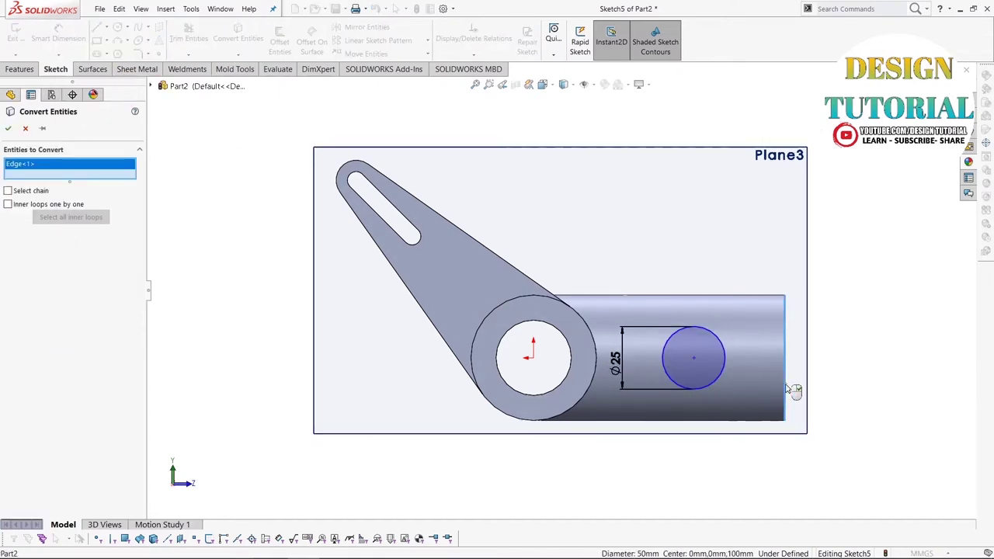
{"action": "left_click", "coordinate": [8, 129]}
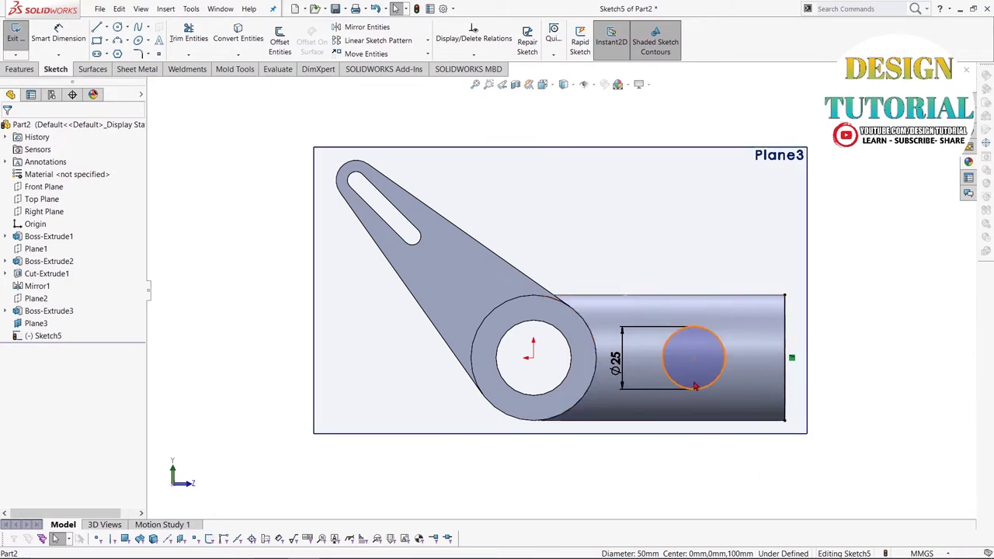
{"action": "left_click", "coordinate": [787, 358], "text": "ctrl"}
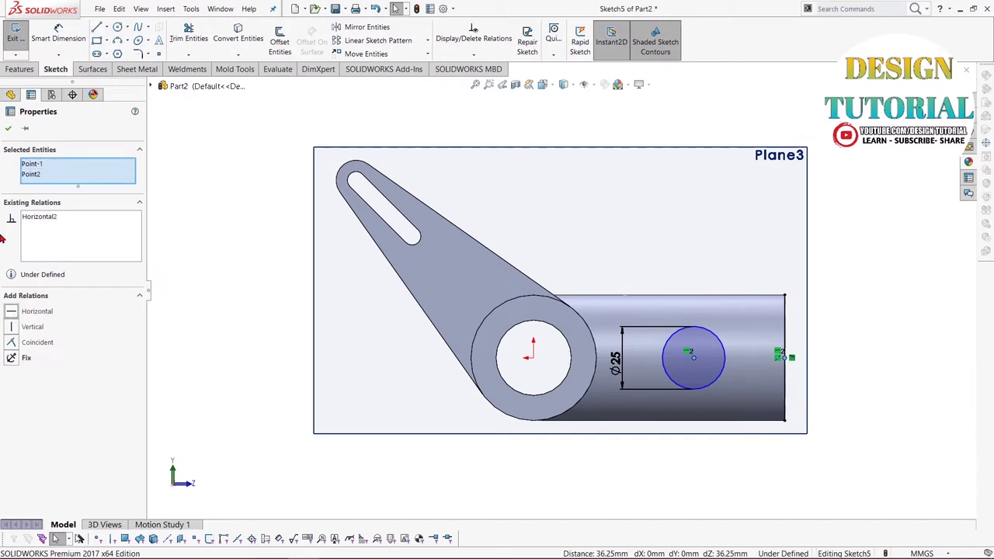
{"action": "left_click", "coordinate": [7, 128]}
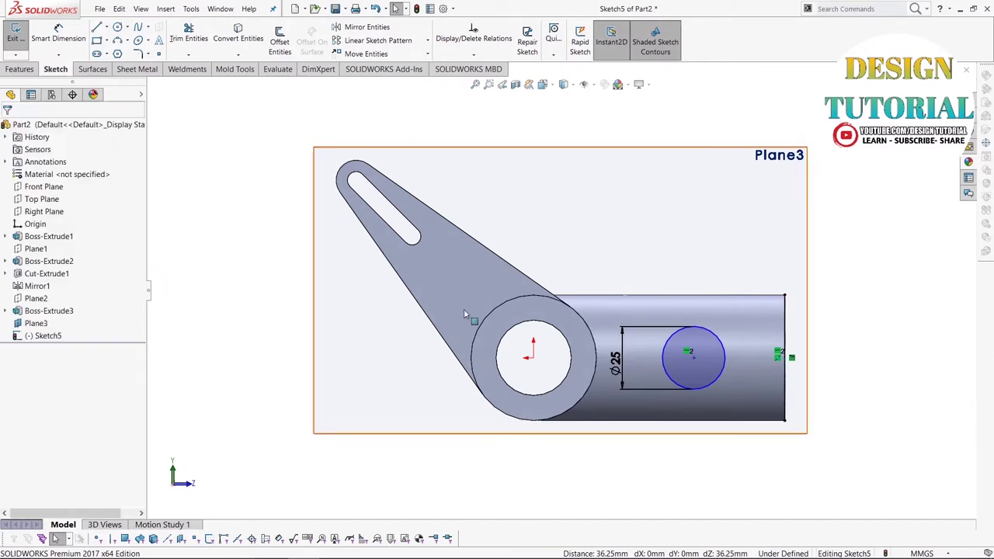
- Draw two horizontal lines from the circle's top and bottom to the tube's right end edge
{"action": "left_click", "coordinate": [98, 29]}
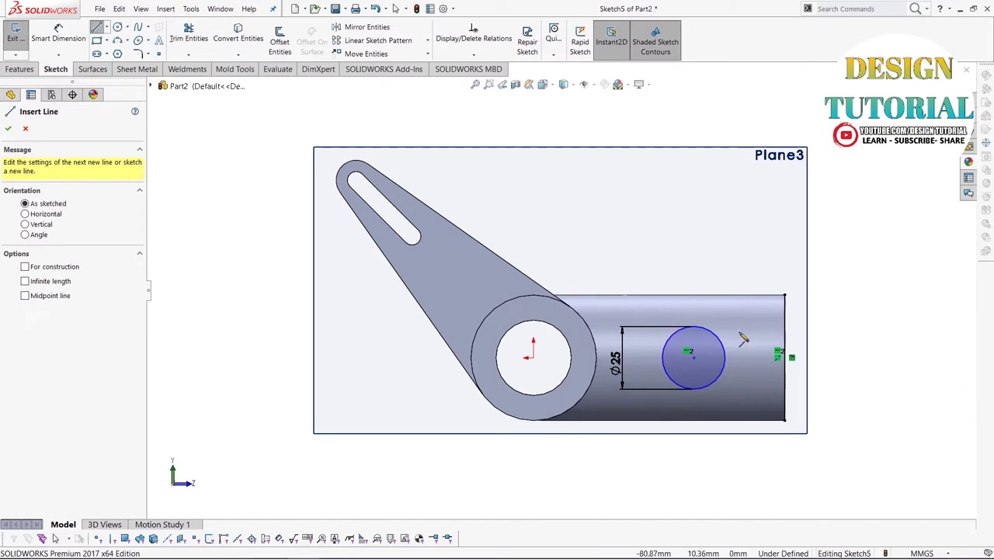
{"action": "left_click", "coordinate": [694, 326]}
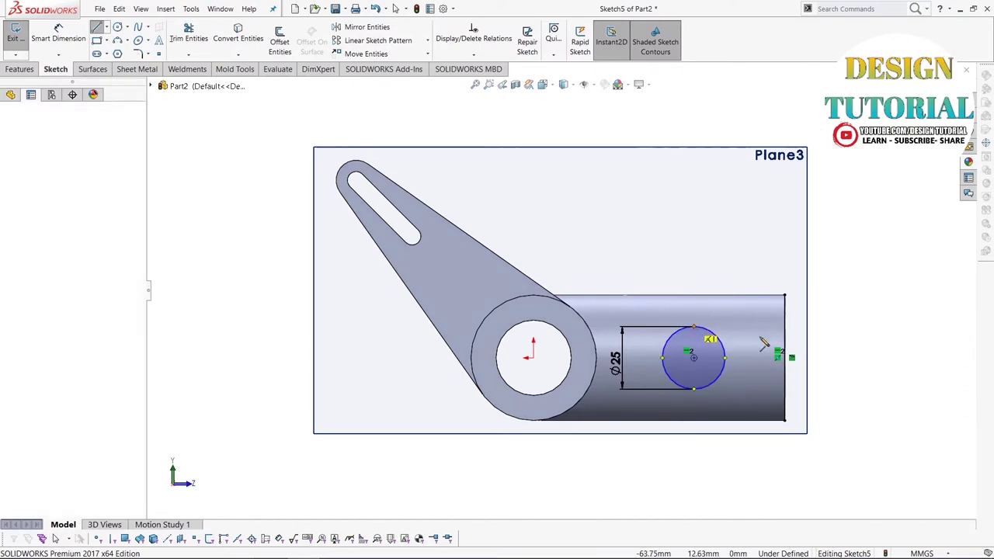
{"action": "left_click", "coordinate": [786, 327]}
{"action": "right_click", "coordinate": [788, 329]}
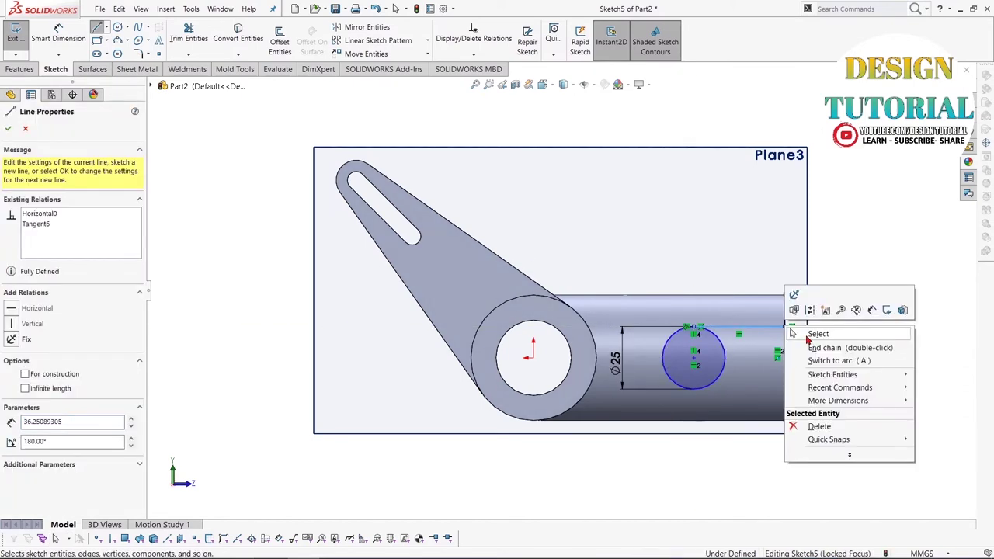
{"action": "left_click", "coordinate": [799, 333]}
{"action": "left_click", "coordinate": [98, 28]}
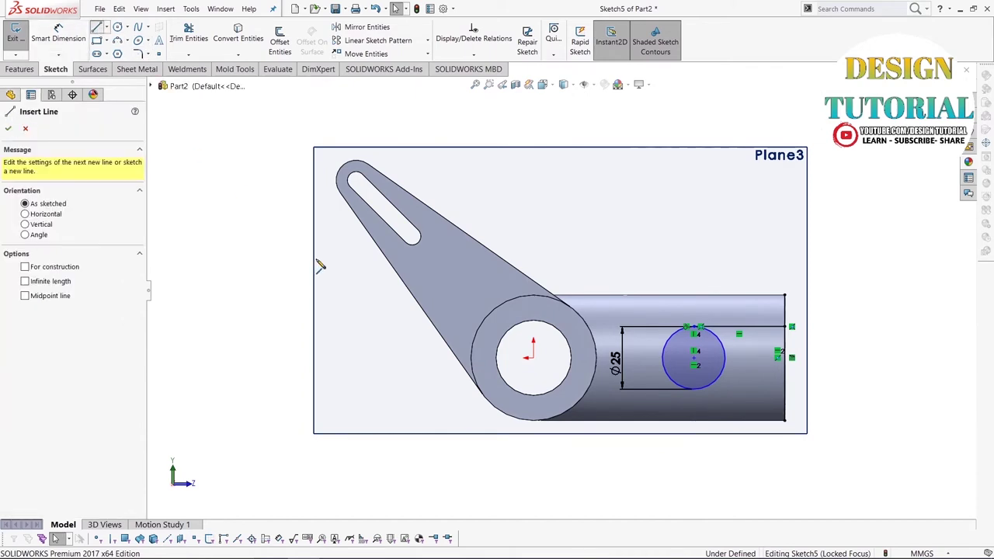
{"action": "left_click", "coordinate": [694, 389]}
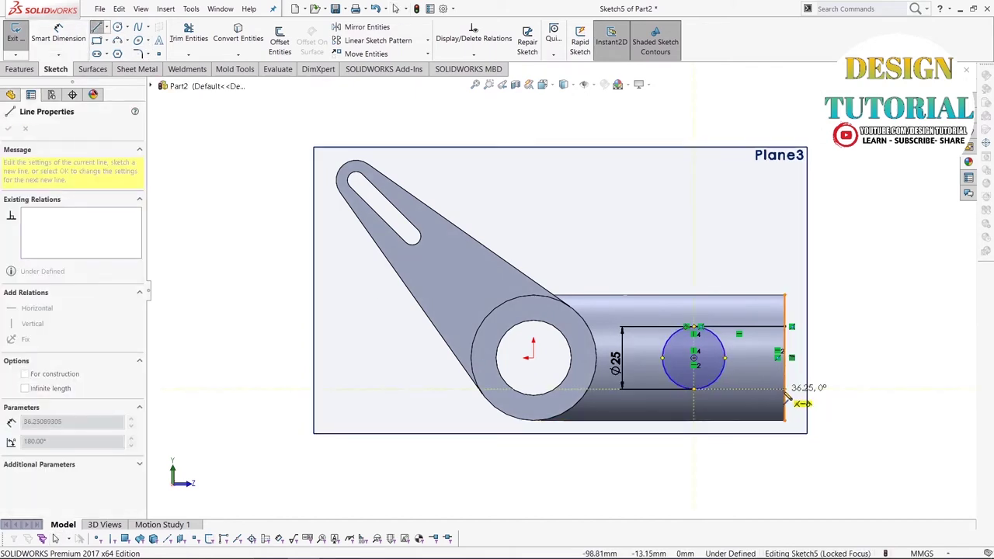
{"action": "left_click", "coordinate": [786, 390]}
{"action": "right_click", "coordinate": [787, 391]}
{"action": "left_click", "coordinate": [802, 397]}
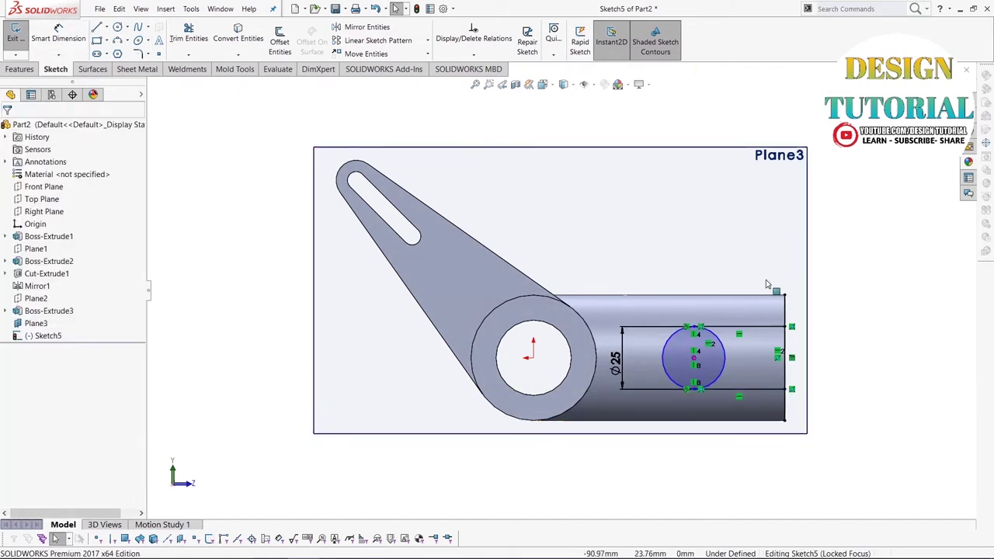
{"action": "left_click", "coordinate": [189, 38]}
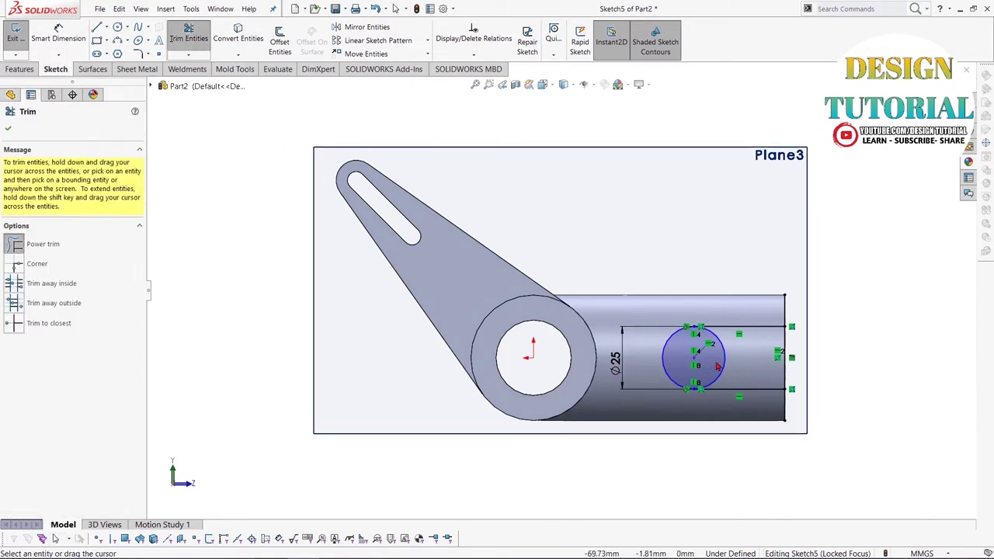
- Trim away the circle's right half, then undo the trim changes
{"action": "mouse_move", "coordinate": [718, 365]}
{"action": "left_mouse_down"}
{"action": "mouse_move", "coordinate": [756, 332]}
{"action": "mouse_move", "coordinate": [842, 347]}
{"action": "left_mouse_up"}
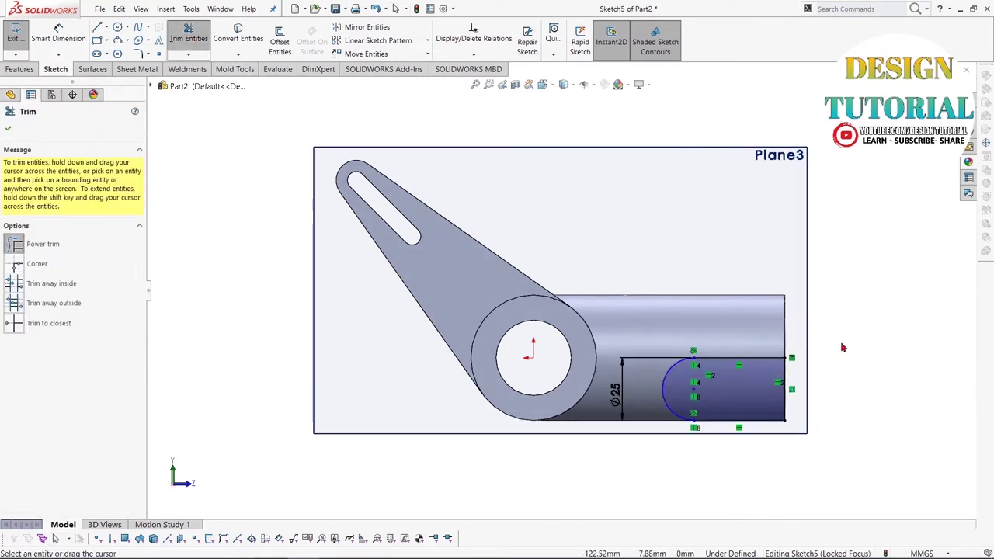
{"action": "key", "text": "Escape"}
{"action": "key", "text": "ctrl+z"}
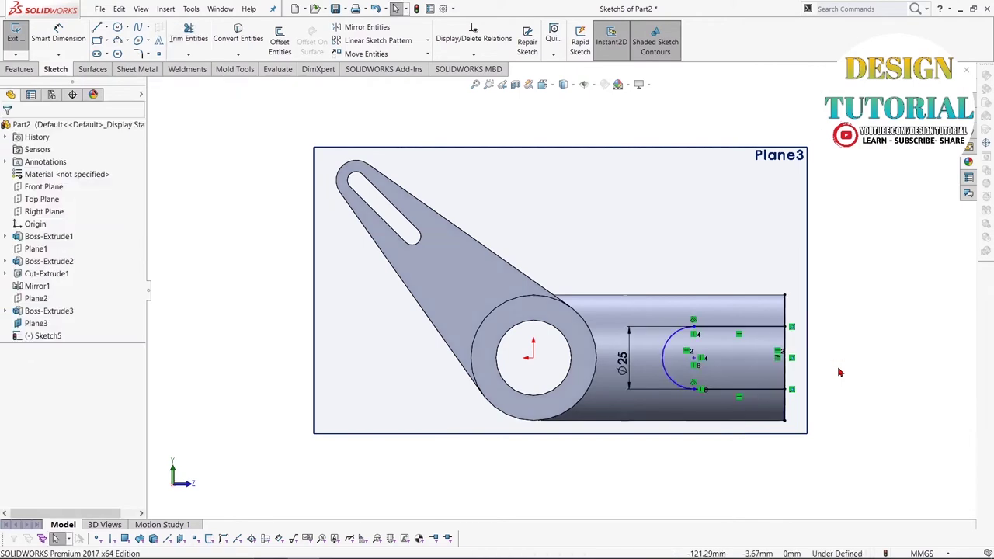
{"action": "left_click", "coordinate": [188, 37]}
{"action": "key", "text": "ctrl+z"}
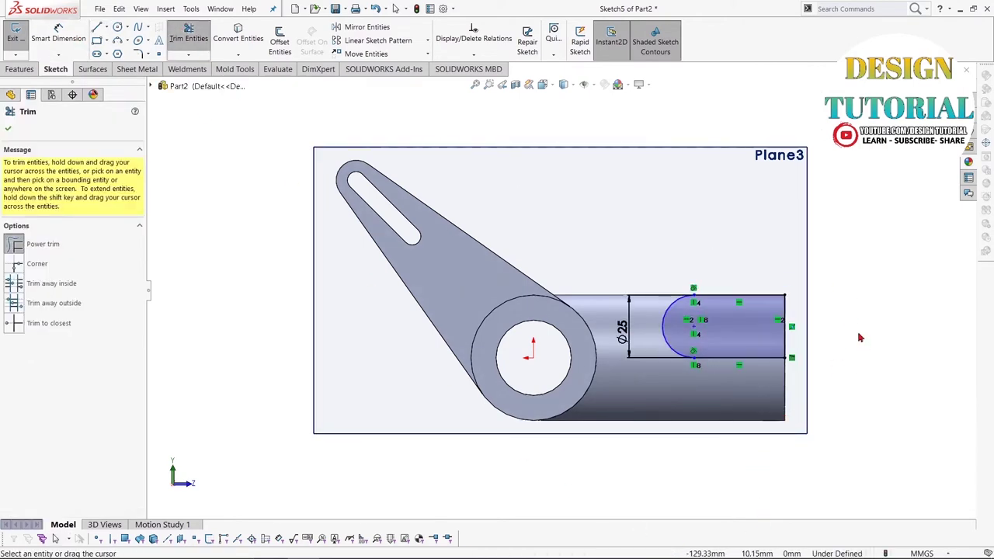
{"action": "key", "text": "Escape"}
{"action": "key", "text": "ctrl+z"}
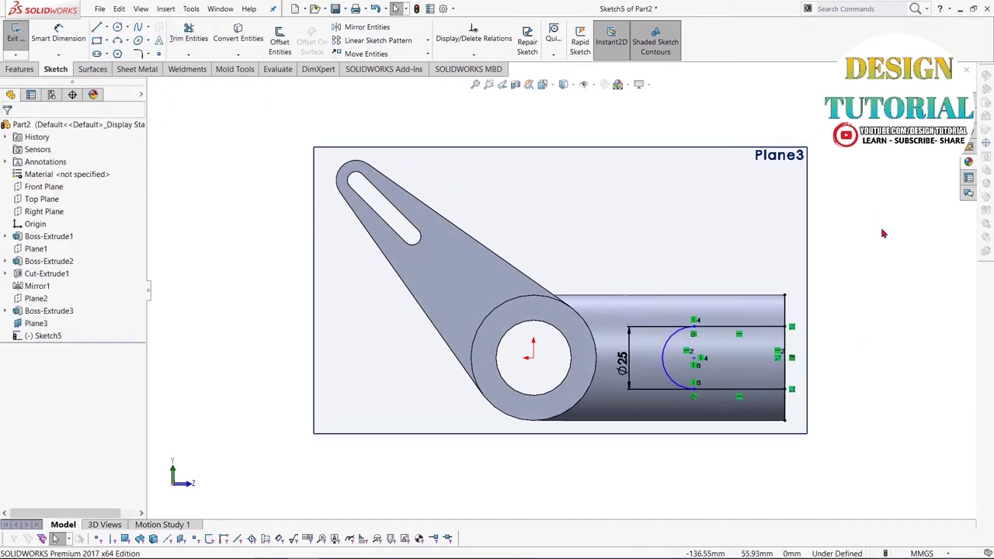
{"action": "left_click", "coordinate": [788, 311]}
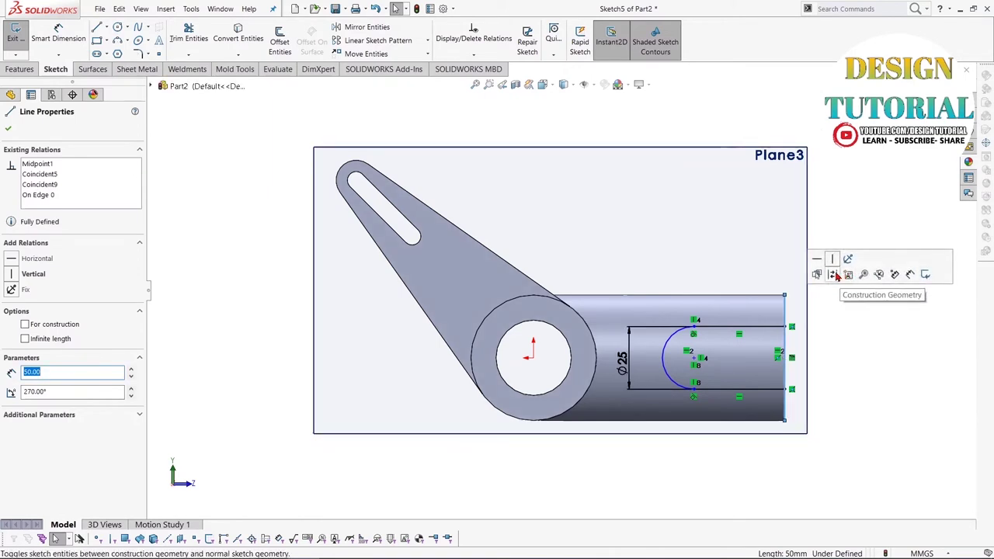
{"action": "left_click", "coordinate": [838, 306]}
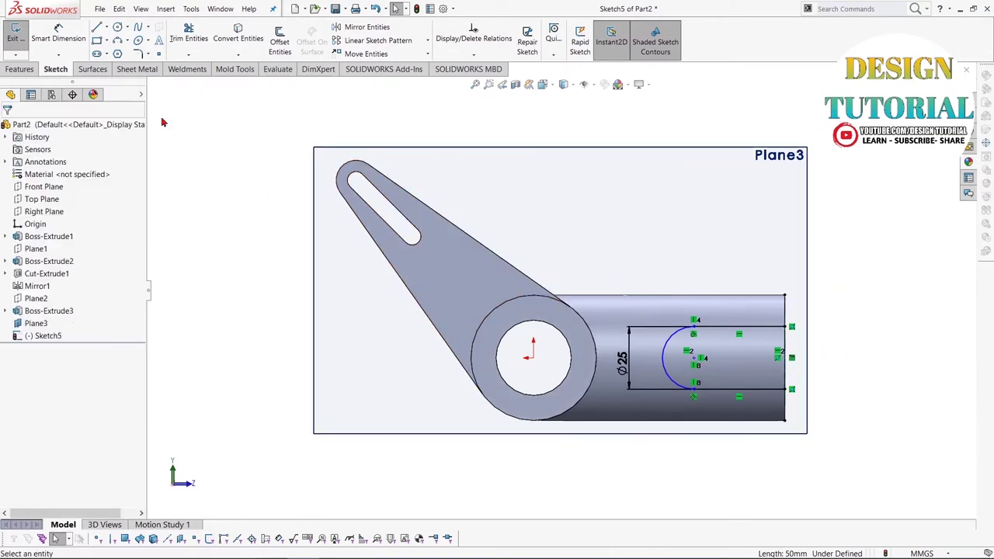
- Dimension the slot's top line to 22.5 mm
{"action": "left_click", "coordinate": [56, 41]}
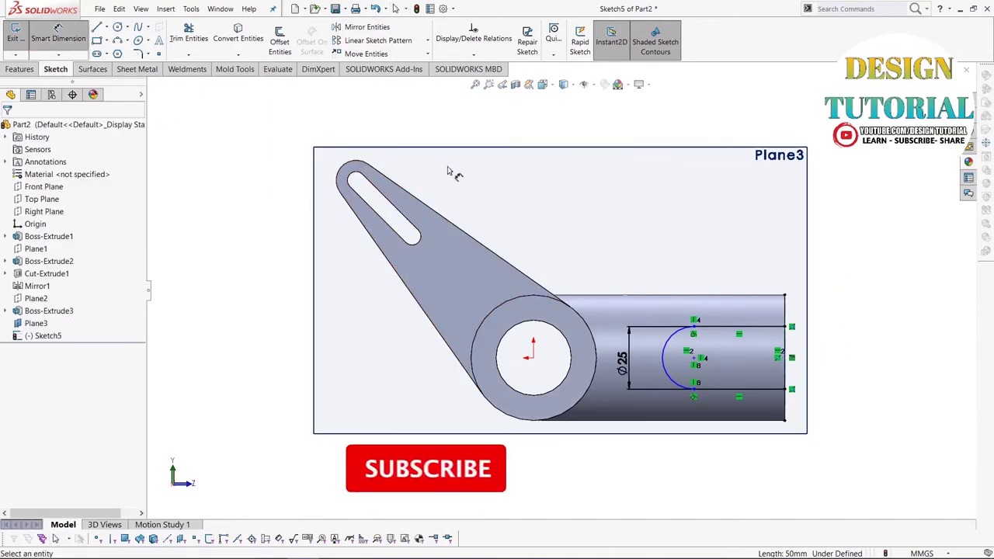
{"action": "left_click", "coordinate": [723, 329]}
{"action": "left_click", "coordinate": [734, 237]}
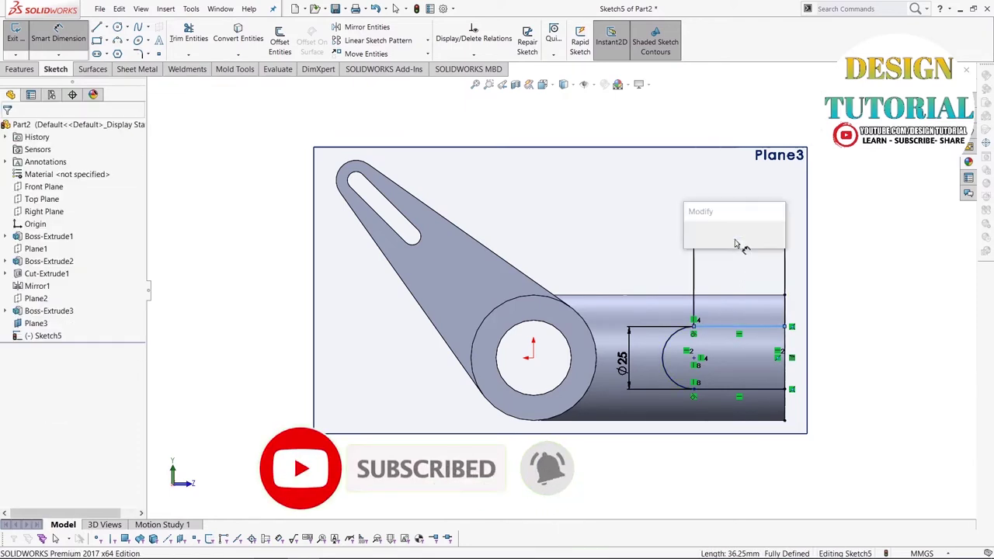
{"action": "type", "text": "22.5"}
{"action": "key", "text": "Return"}
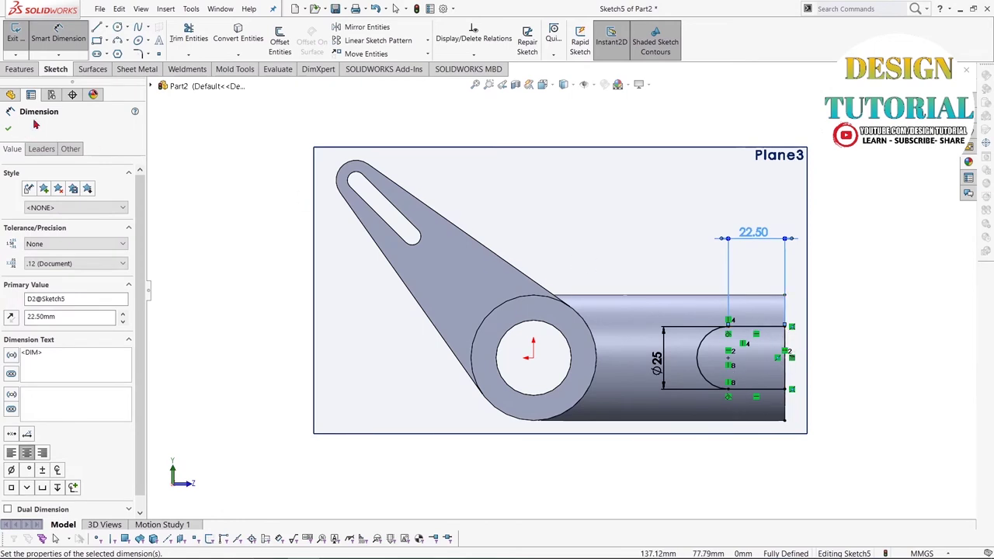
{"action": "left_click", "coordinate": [19, 69]}
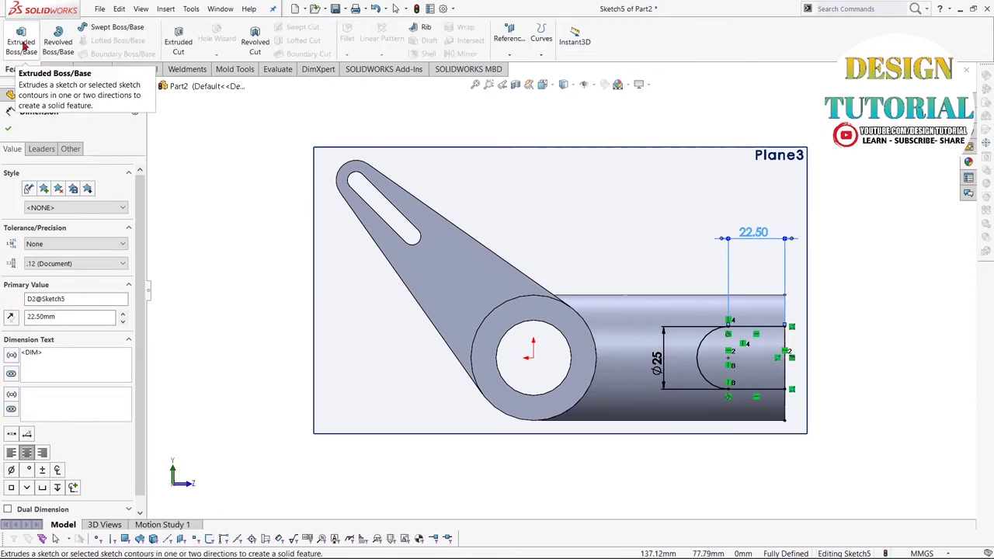
- Preview an extrusion of the slot, cancel it, and return to the face-on sketch view
{"action": "left_click", "coordinate": [24, 47]}
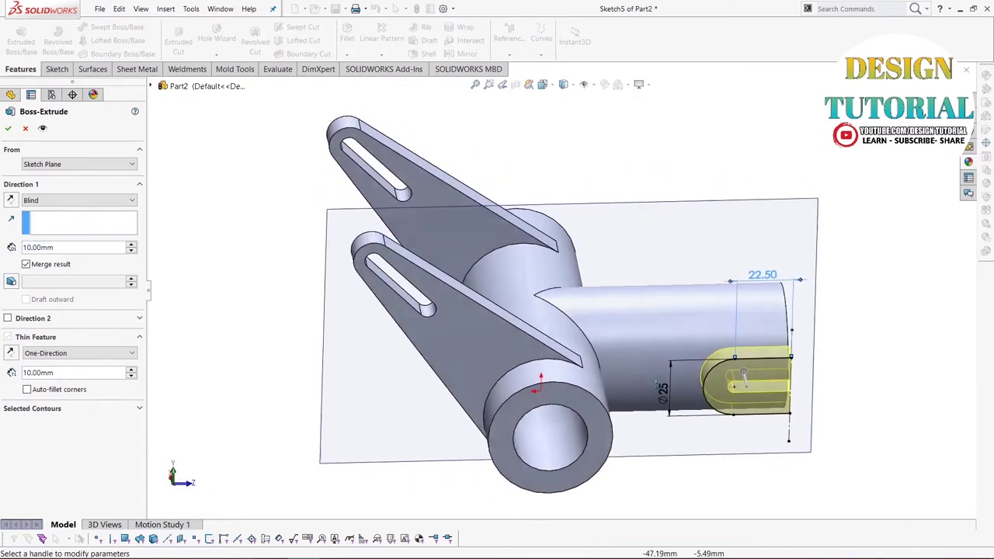
{"action": "middle_click_drag", "start_coordinate": [656, 386], "coordinate": [653, 336]}
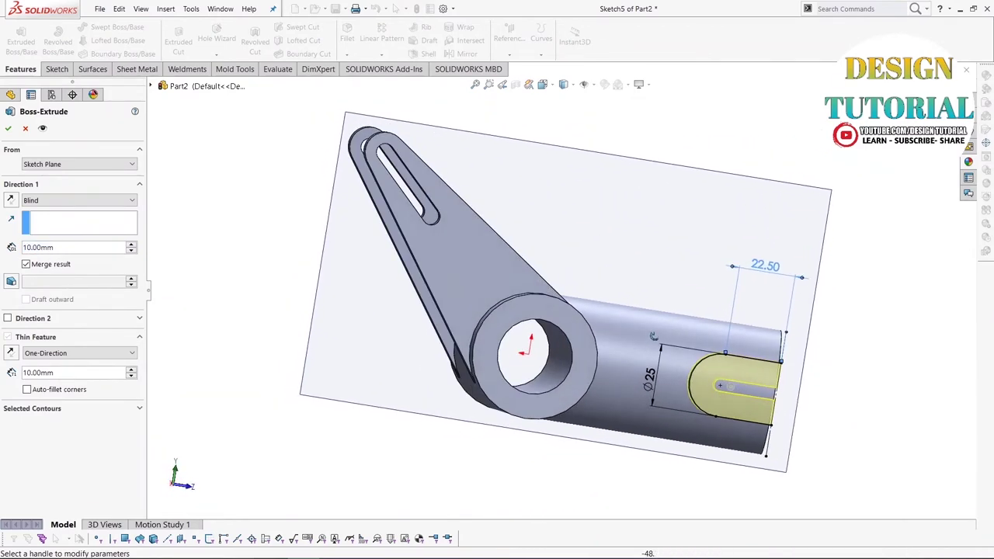
{"action": "scroll", "coordinate": [750, 377], "scroll_direction": "up", "scroll_amount": 2}
{"action": "scroll", "coordinate": [656, 299], "scroll_direction": "down", "scroll_amount": 3}
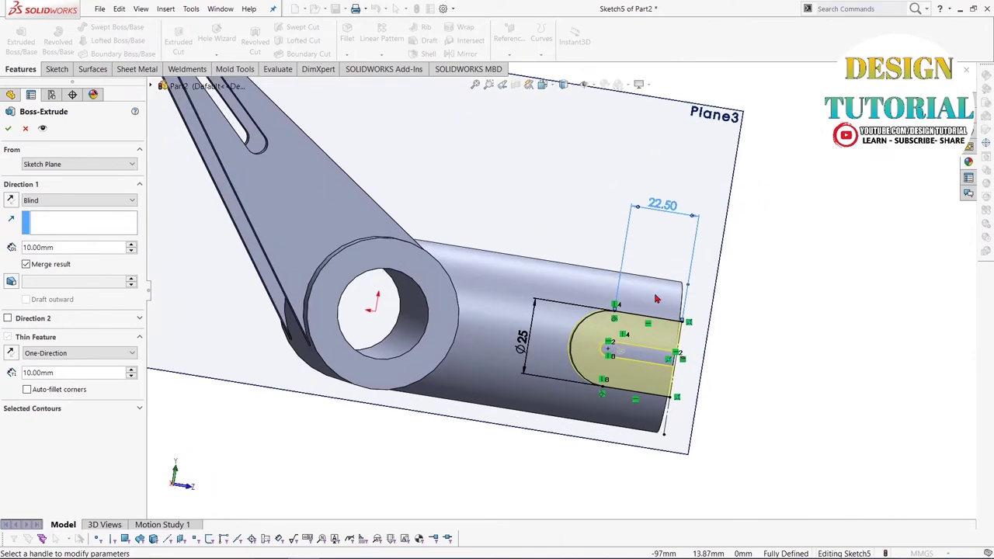
{"action": "left_click", "coordinate": [27, 130]}
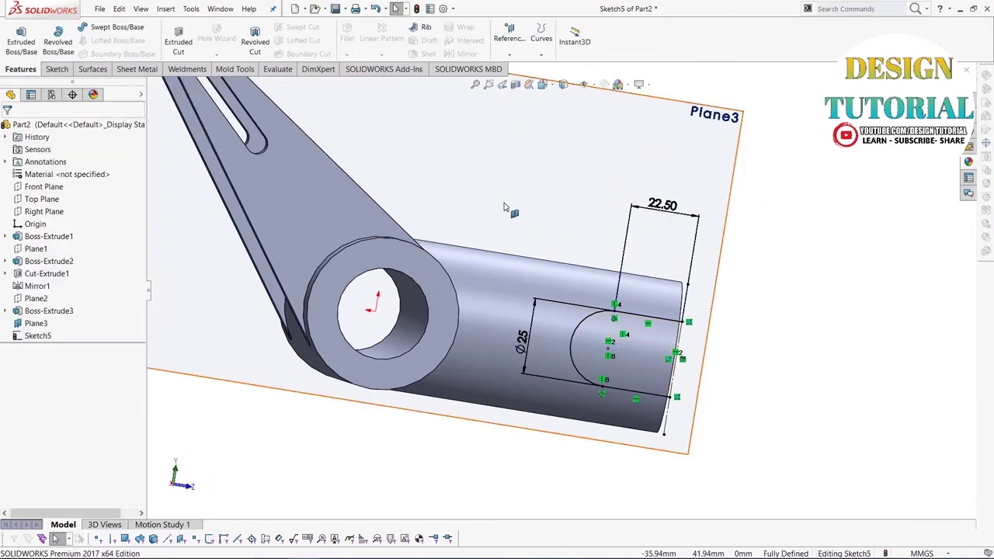
{"action": "key", "text": "ctrl+8"}
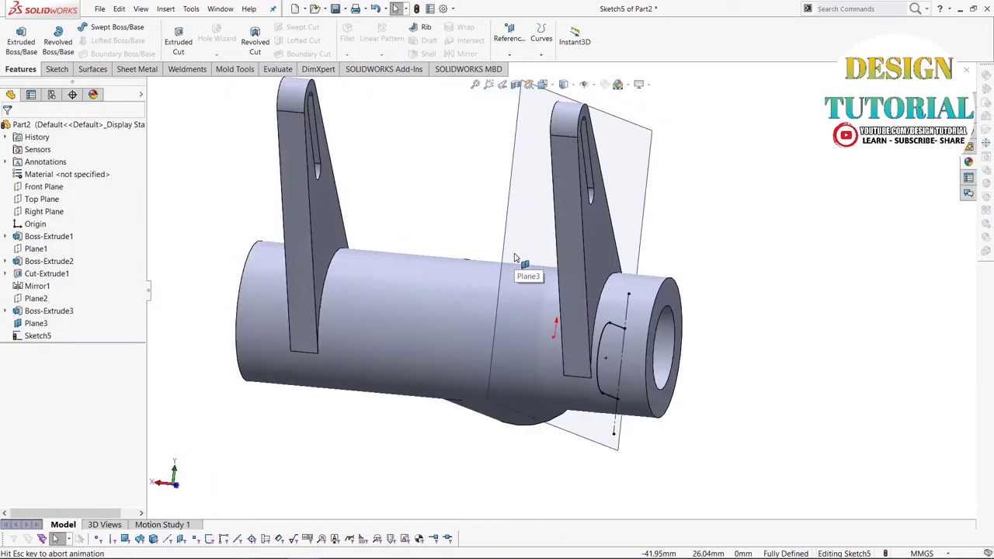
{"action": "key", "text": "ctrl+8"}
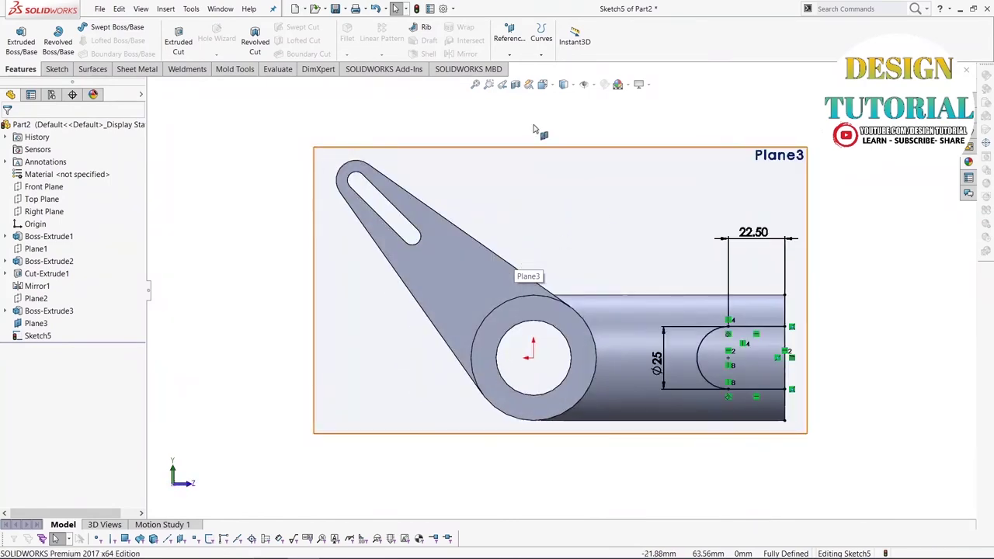
{"action": "left_click", "coordinate": [55, 71]}
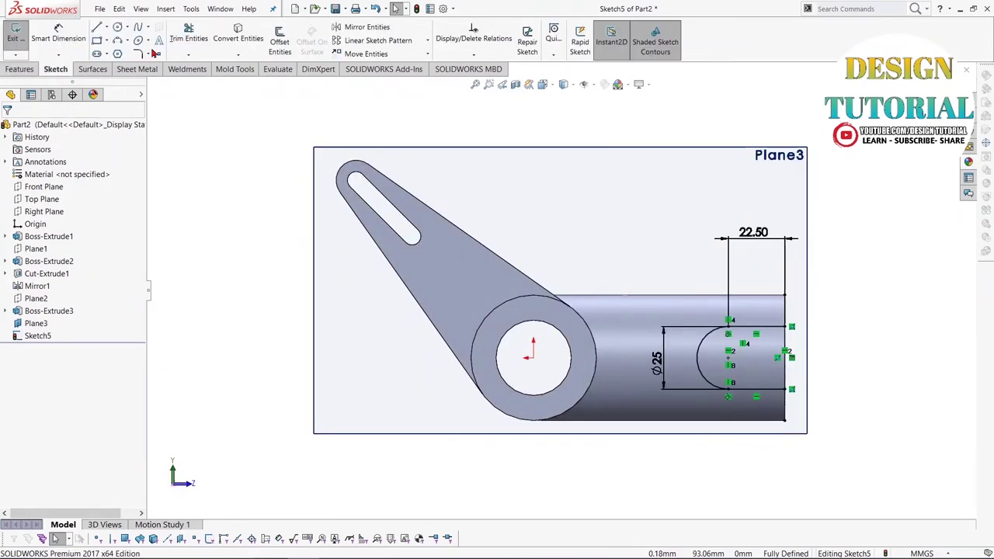
{"action": "left_click", "coordinate": [189, 35]}
{"action": "scroll", "coordinate": [777, 388], "scroll_direction": "down", "scroll_amount": 1}
{"action": "scroll", "coordinate": [776, 349], "scroll_direction": "down", "scroll_amount": 1}
{"action": "scroll", "coordinate": [776, 326], "scroll_direction": "down", "scroll_amount": 1}
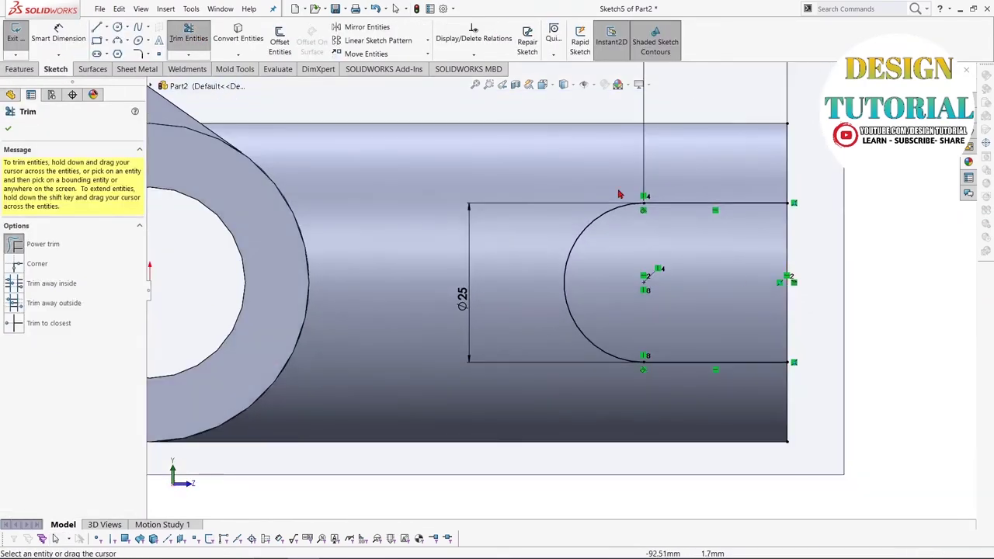
- Draw a vertical line along the tube's right end to close the slot profile
{"action": "left_click", "coordinate": [97, 29]}
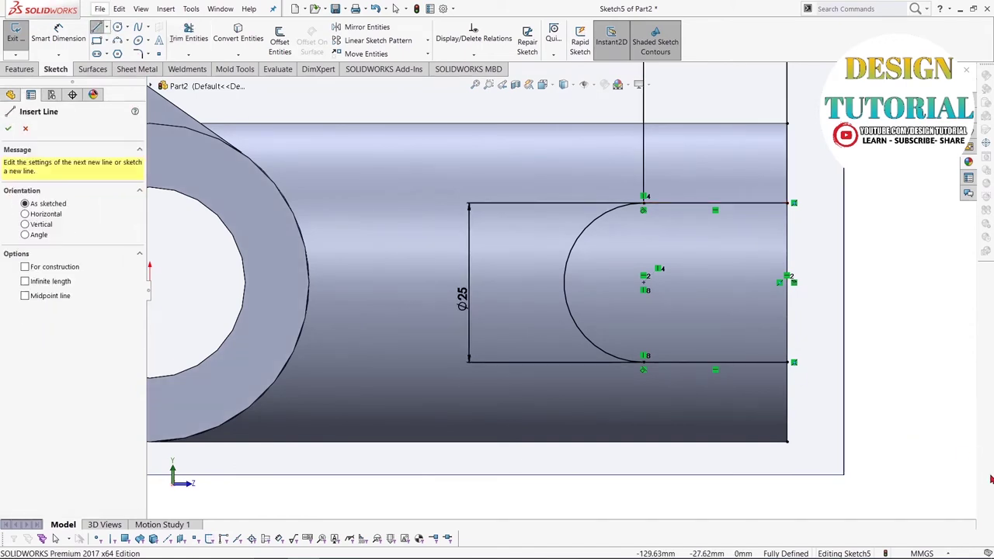
{"action": "left_click", "coordinate": [792, 361]}
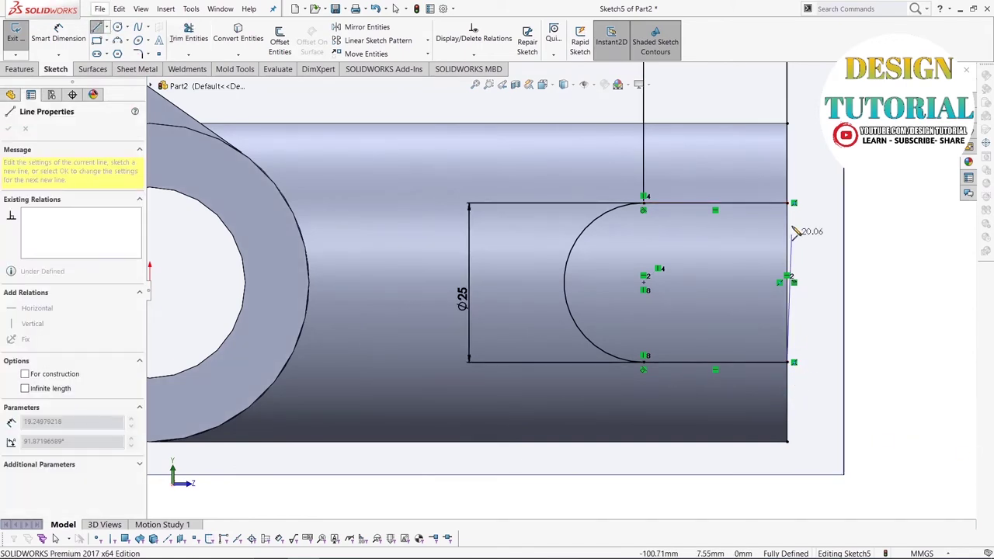
{"action": "left_click", "coordinate": [790, 202]}
{"action": "right_click", "coordinate": [839, 253]}
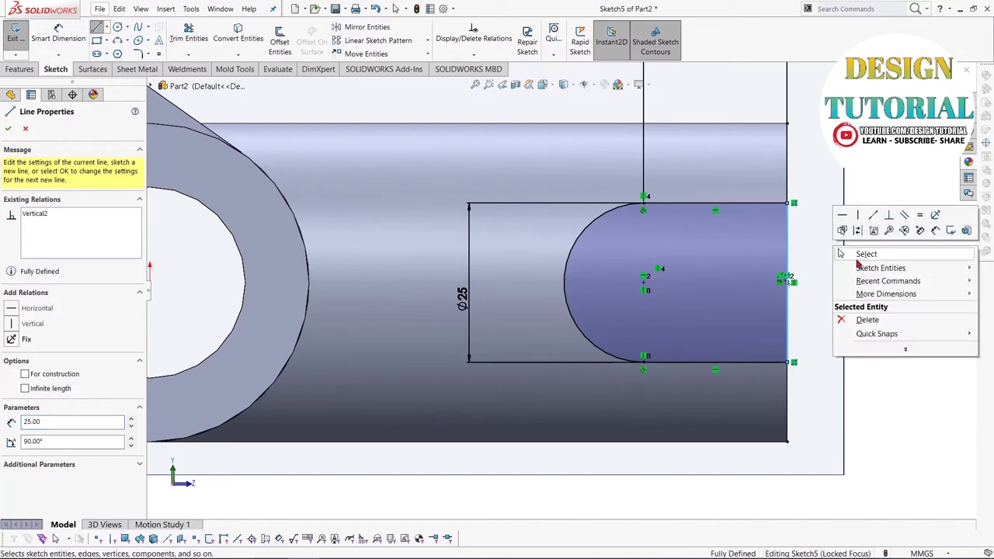
{"action": "left_click", "coordinate": [865, 253]}
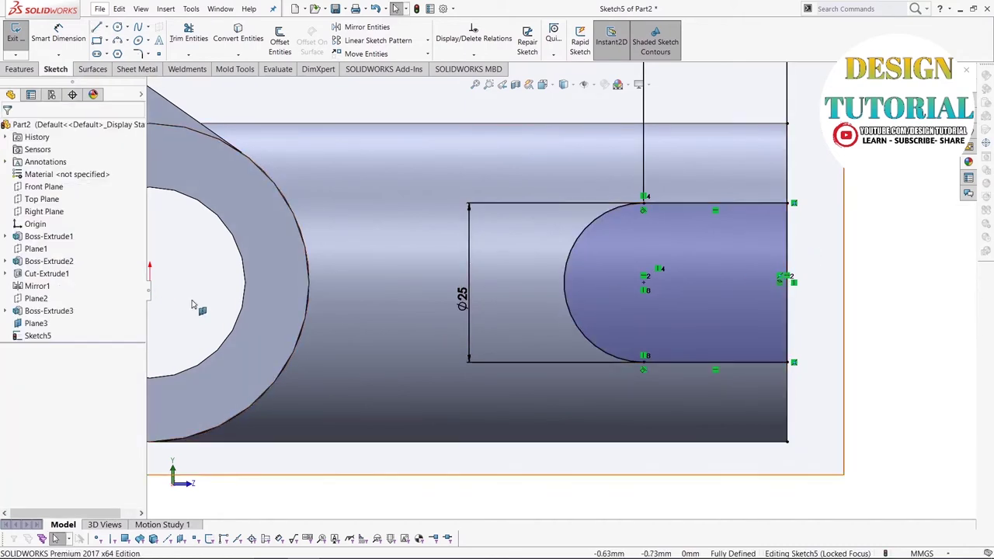
{"action": "scroll", "coordinate": [564, 291], "scroll_direction": "up", "scroll_amount": 4}
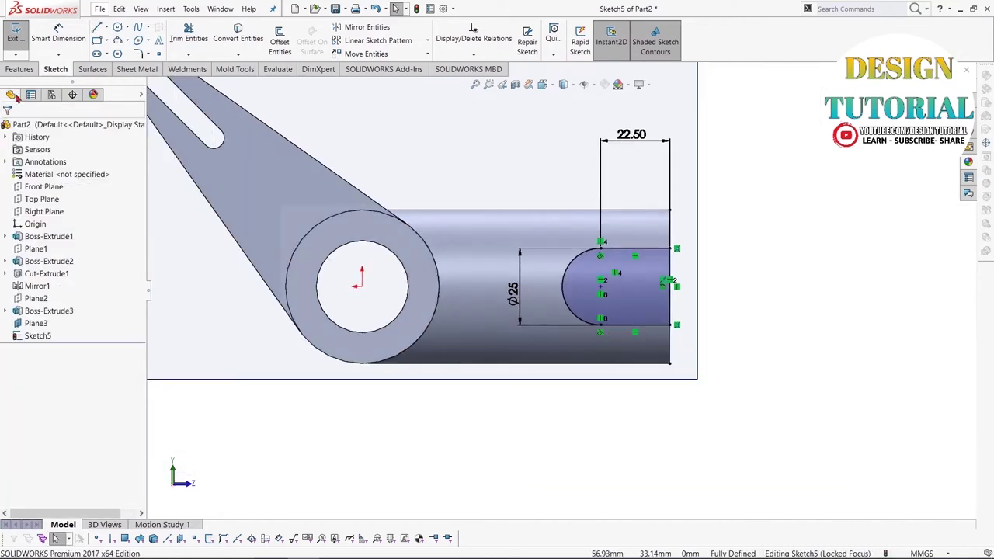
{"action": "left_click", "coordinate": [19, 69]}
- Extrude the slot profile Up To Surface onto the tube's outer face as Boss-Extrude4
{"action": "left_click", "coordinate": [21, 41]}
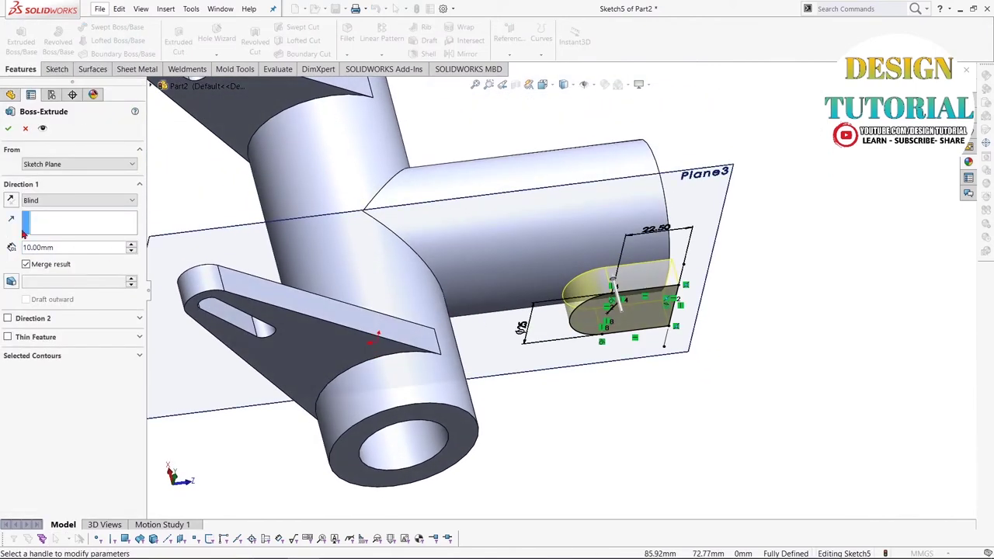
{"action": "left_click", "coordinate": [66, 200]}
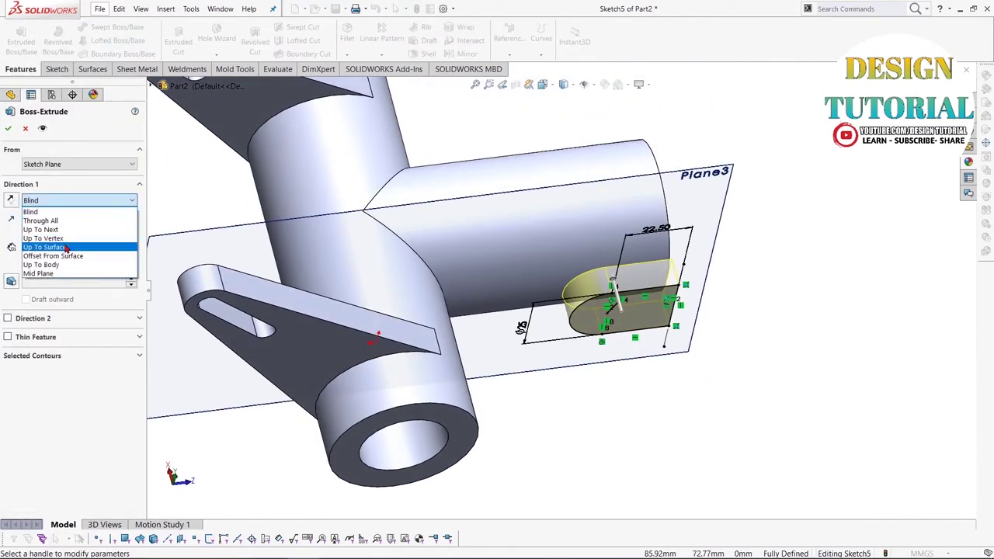
{"action": "left_click", "coordinate": [55, 251]}
{"action": "left_click", "coordinate": [511, 268]}
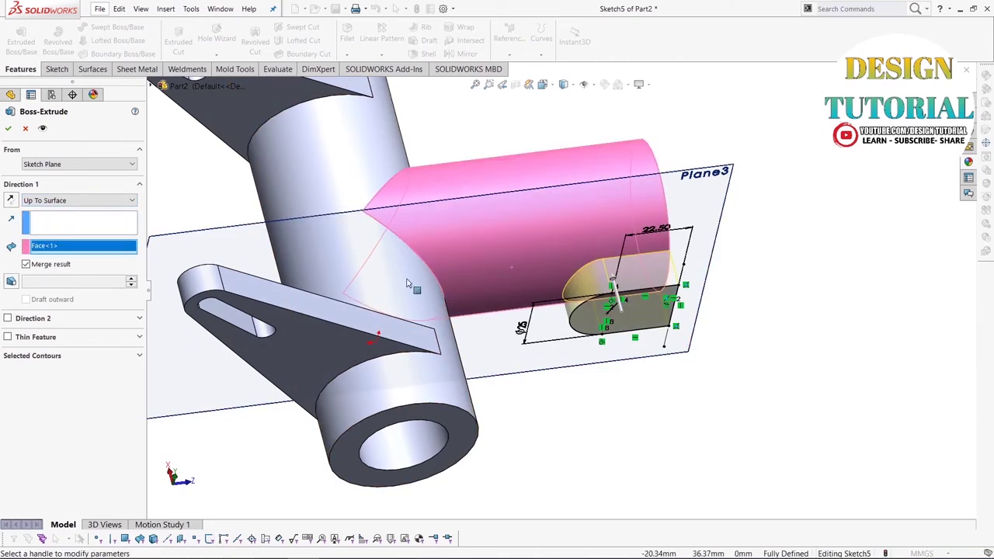
{"action": "left_click", "coordinate": [6, 130]}
{"action": "mouse_move", "coordinate": [675, 404]}
{"action": "middle_mouse_down"}
{"action": "mouse_move", "coordinate": [666, 287]}
{"action": "mouse_move", "coordinate": [632, 299]}
{"action": "middle_mouse_up"}
{"action": "left_click", "coordinate": [630, 294]}
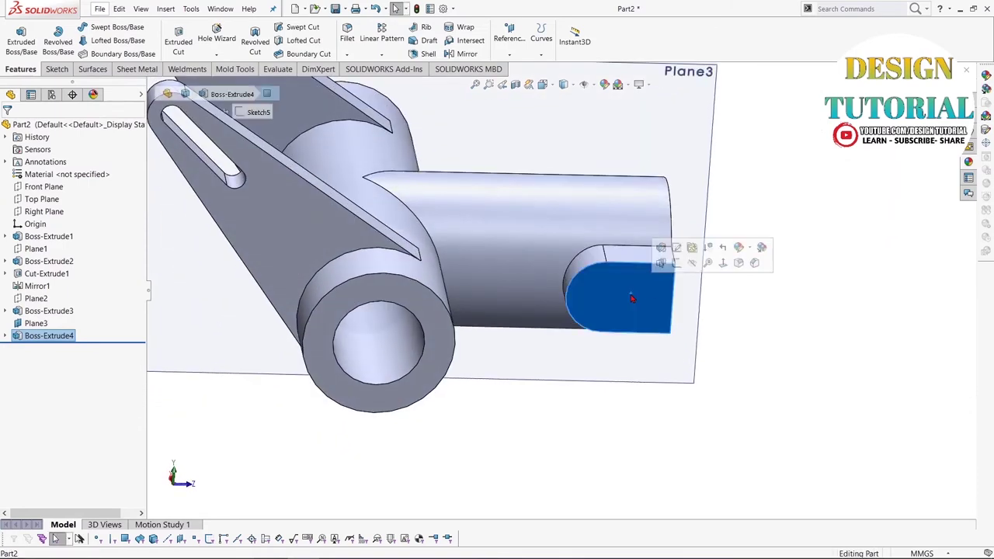
- Start a sketch on the lug face and draw a circle at the lug's arc centre
{"action": "left_click", "coordinate": [682, 264]}
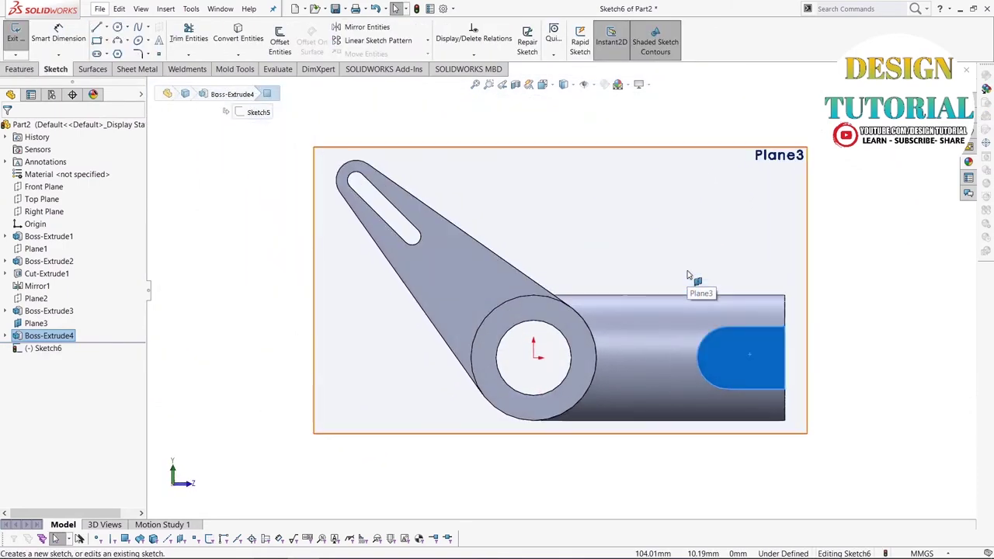
{"action": "left_click", "coordinate": [119, 28]}
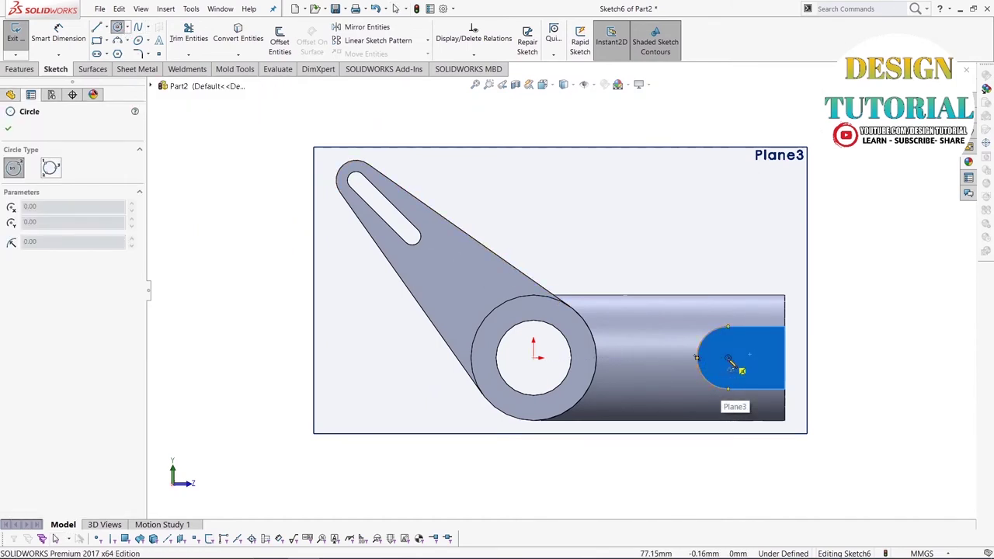
{"action": "left_click", "coordinate": [728, 358]}
{"action": "left_click", "coordinate": [742, 371]}
{"action": "right_click", "coordinate": [745, 374]}
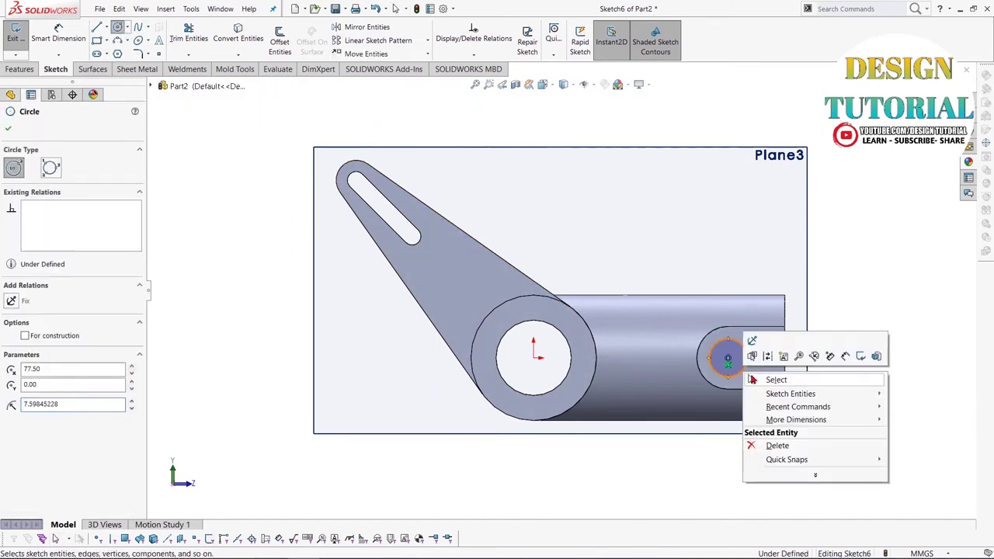
{"action": "left_click", "coordinate": [759, 381]}
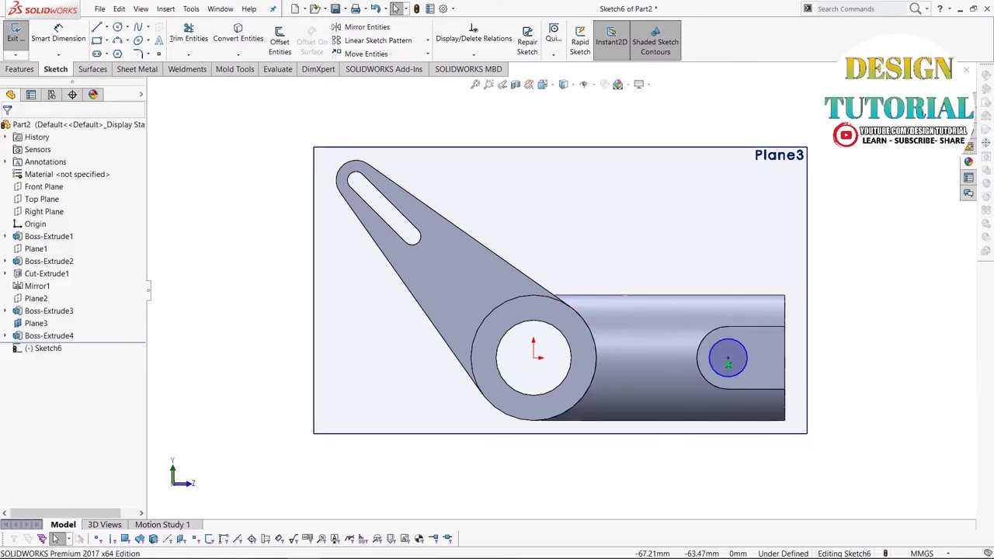
{"action": "left_click", "coordinate": [334, 553]}
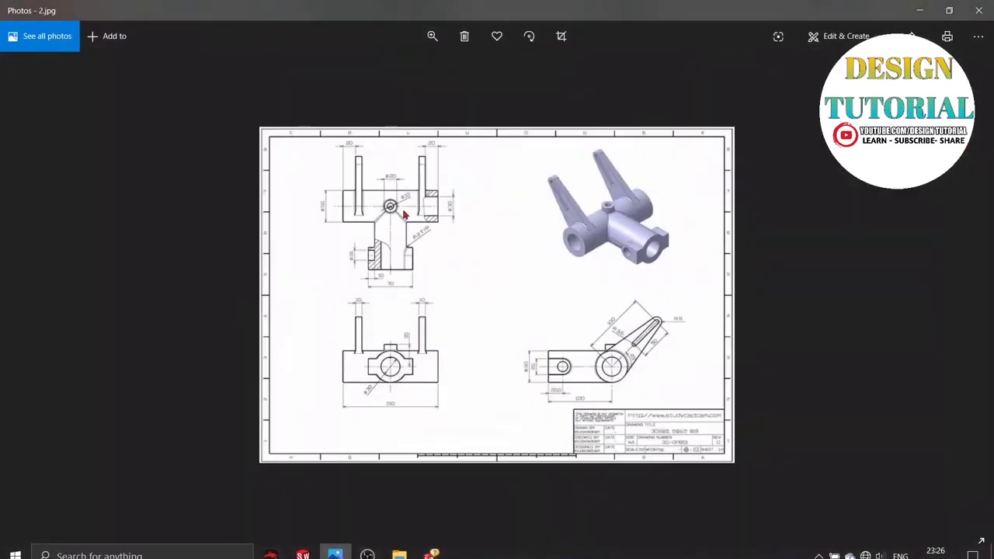
- Zoom into the reference drawing to read its dimensions, then minimize Photos
{"action": "left_click", "coordinate": [432, 35]}
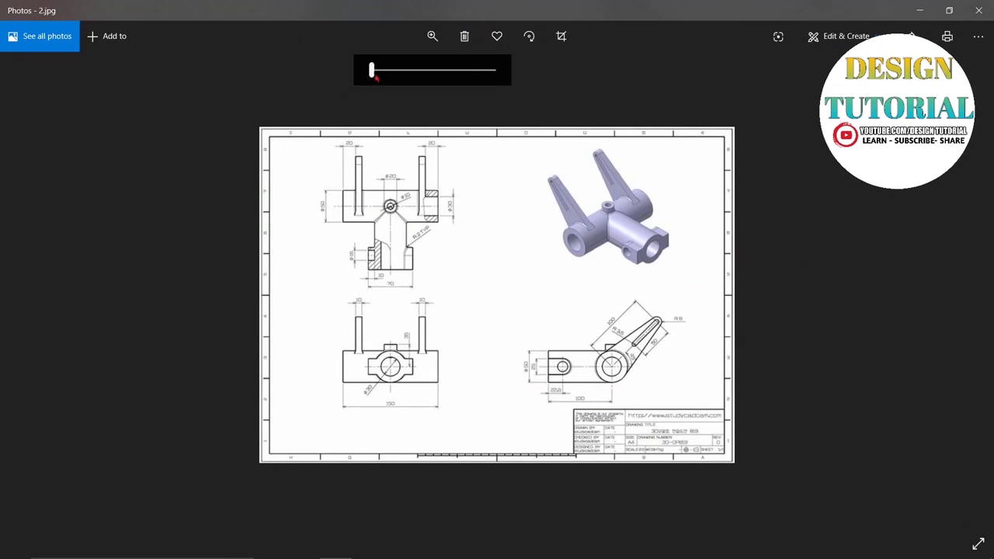
{"action": "left_click_drag", "start_coordinate": [372, 72], "coordinate": [407, 72]}
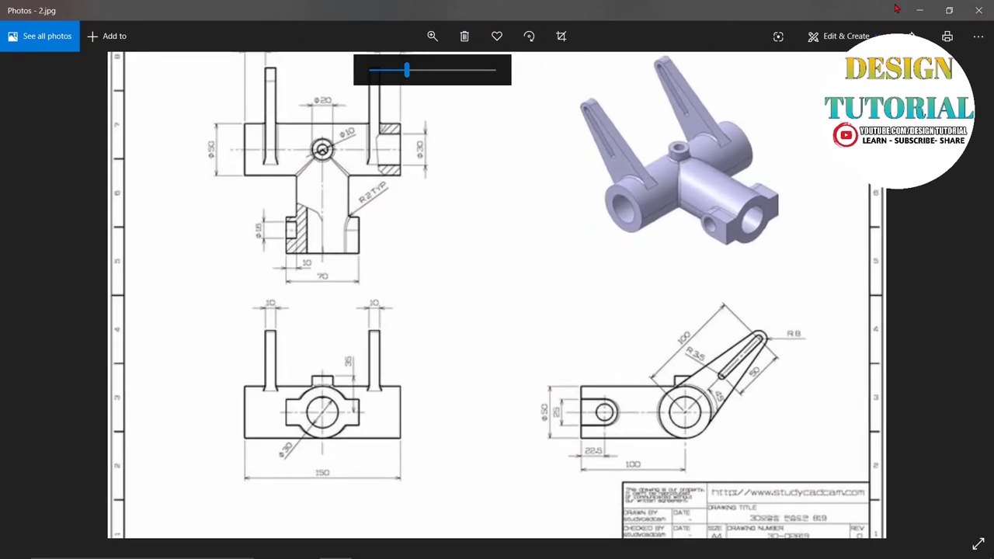
{"action": "left_click", "coordinate": [928, 7]}
- Dimension the lug circle to a 15 mm diameter
{"action": "left_click", "coordinate": [56, 34]}
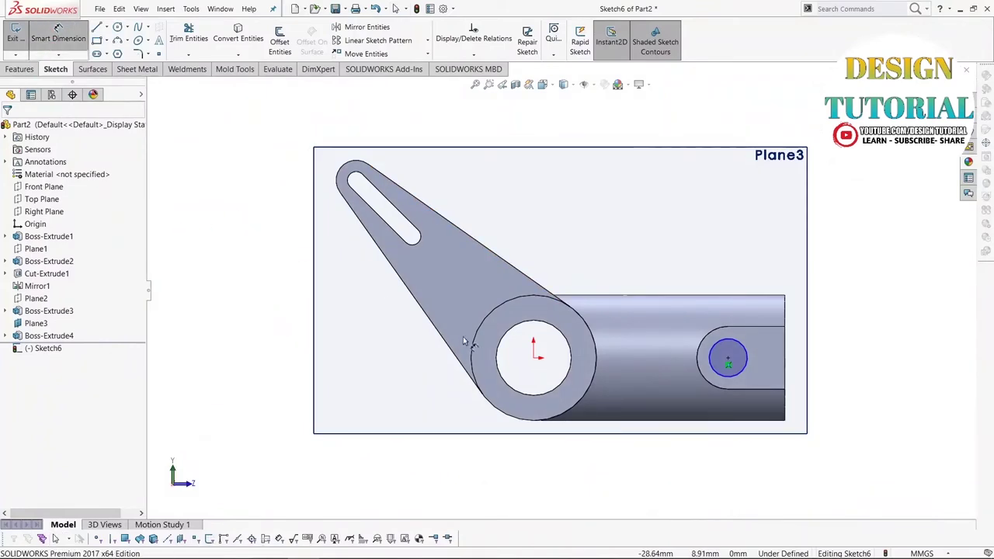
{"action": "left_click", "coordinate": [710, 366]}
{"action": "left_click", "coordinate": [668, 356]}
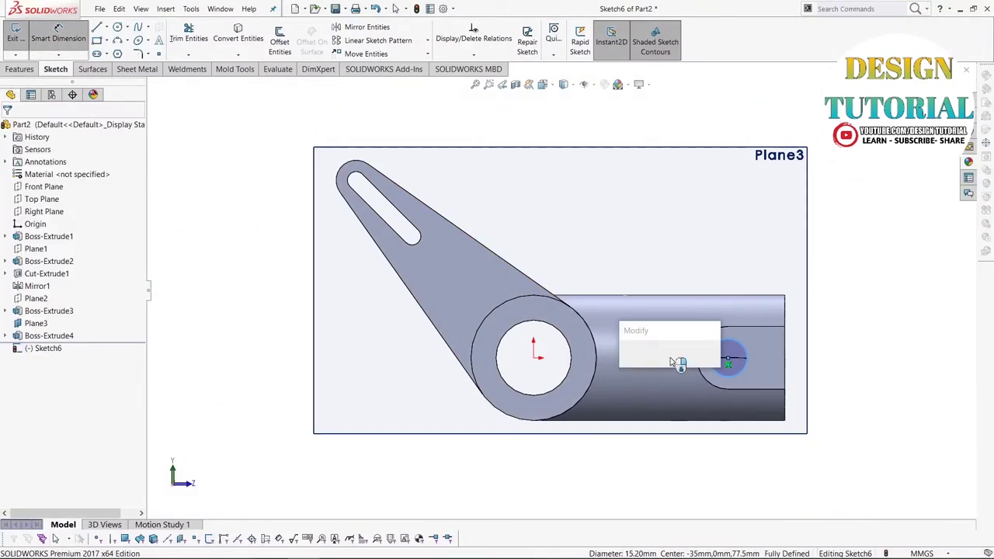
{"action": "type", "text": "15"}
{"action": "key", "text": "Return"}
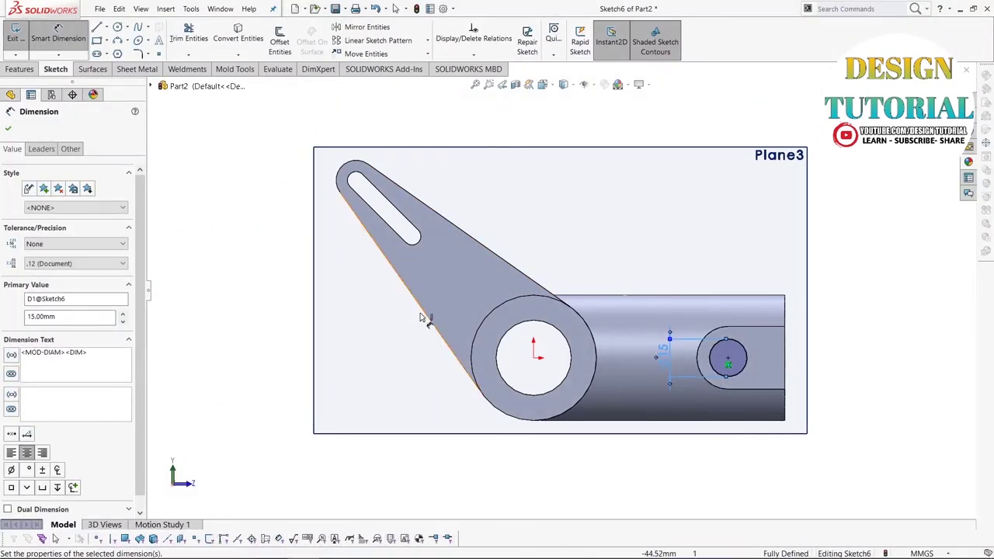
- Cut the circle 10 mm Blind into the lug as Cut-Extrude2
{"action": "left_click", "coordinate": [16, 70]}
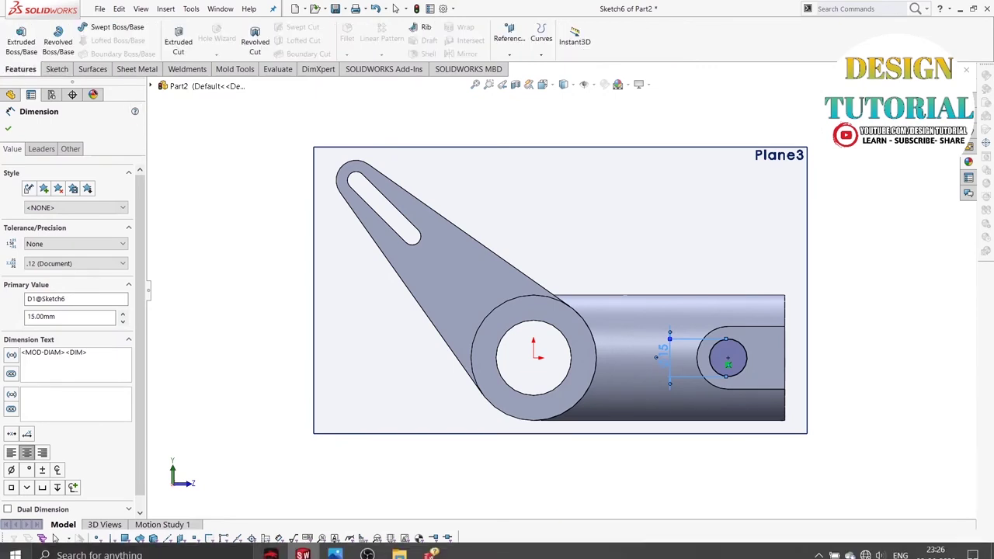
{"action": "left_click", "coordinate": [178, 43]}
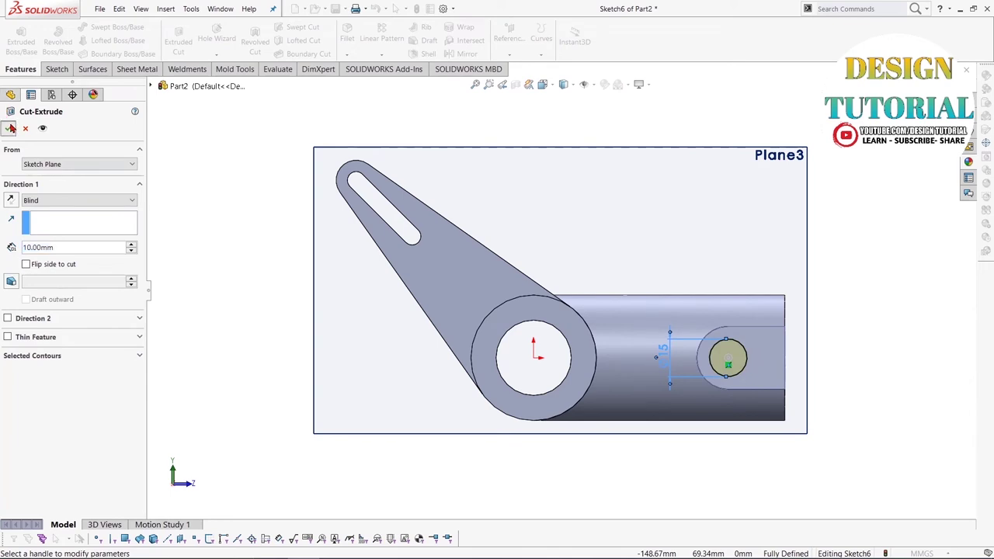
{"action": "left_click", "coordinate": [11, 128]}
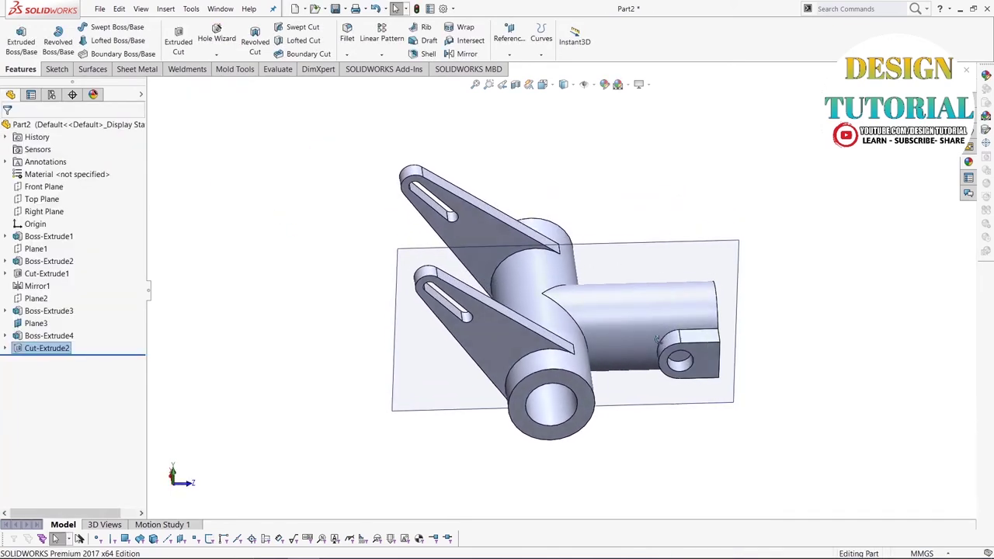
{"action": "middle_click_drag", "start_coordinate": [688, 369], "coordinate": [672, 241]}
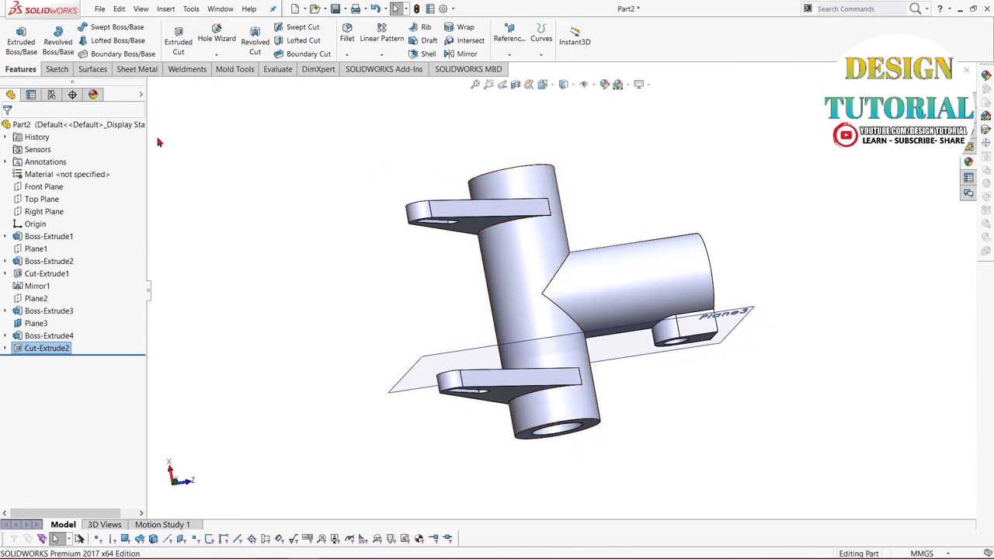
- Mirror Cut-Extrude2 and Boss-Extrude4 across the Right Plane
{"action": "left_click", "coordinate": [397, 53]}
{"action": "left_click", "coordinate": [394, 92]}
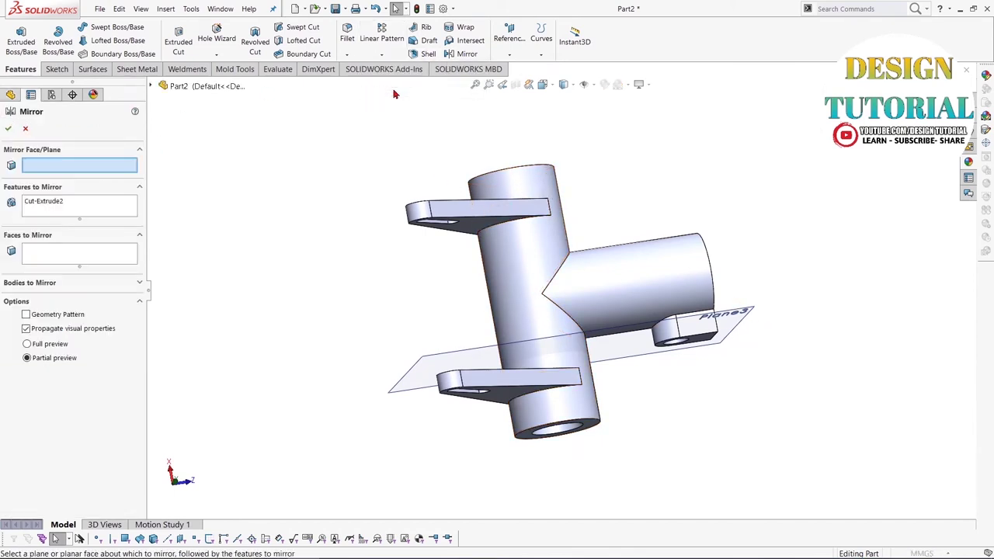
{"action": "left_click", "coordinate": [99, 205]}
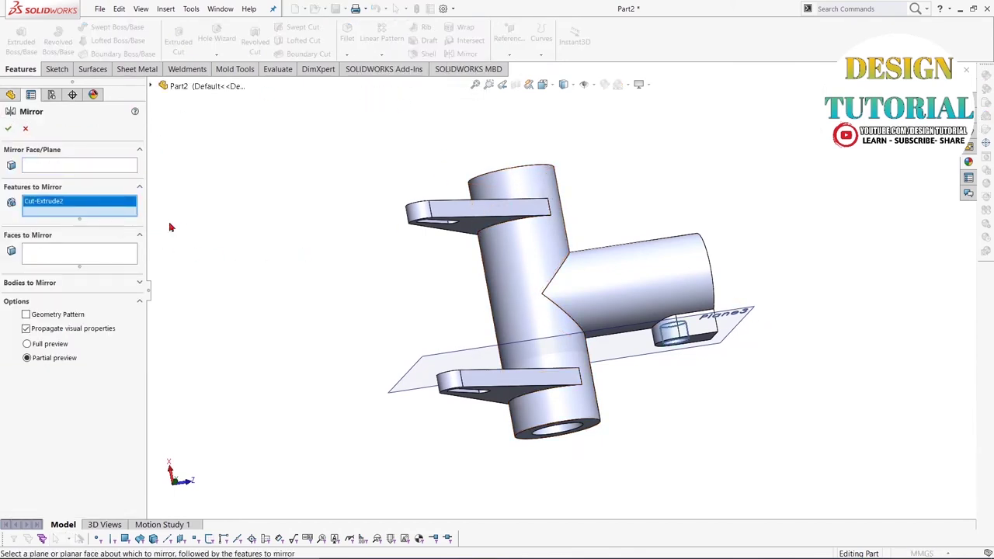
{"action": "left_click", "coordinate": [153, 86]}
{"action": "left_click", "coordinate": [206, 298]}
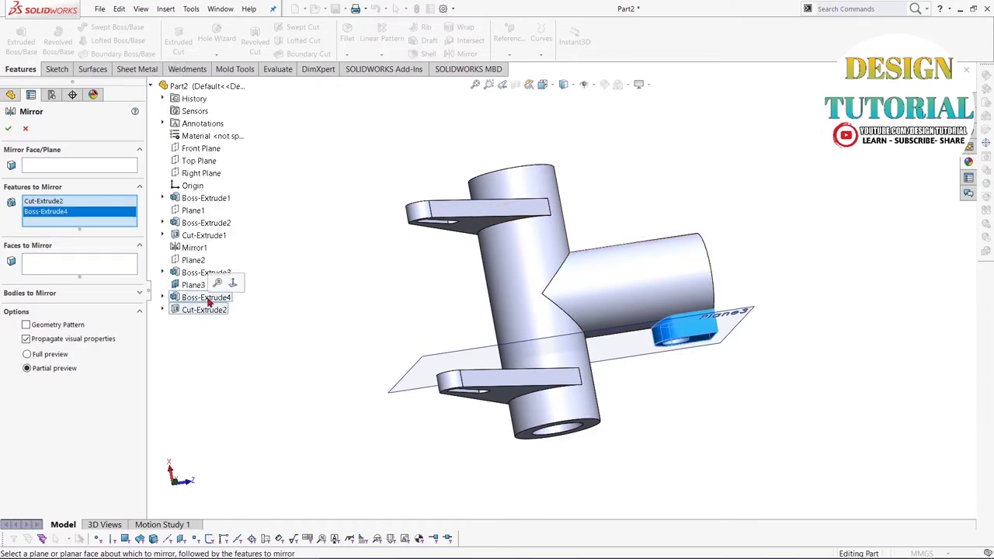
{"action": "left_click", "coordinate": [53, 168]}
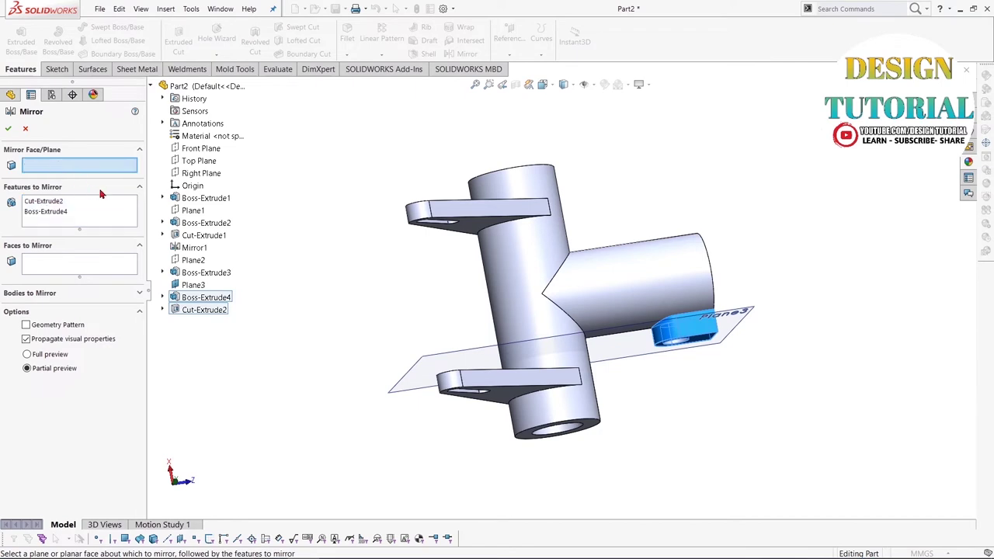
{"action": "left_click", "coordinate": [201, 174]}
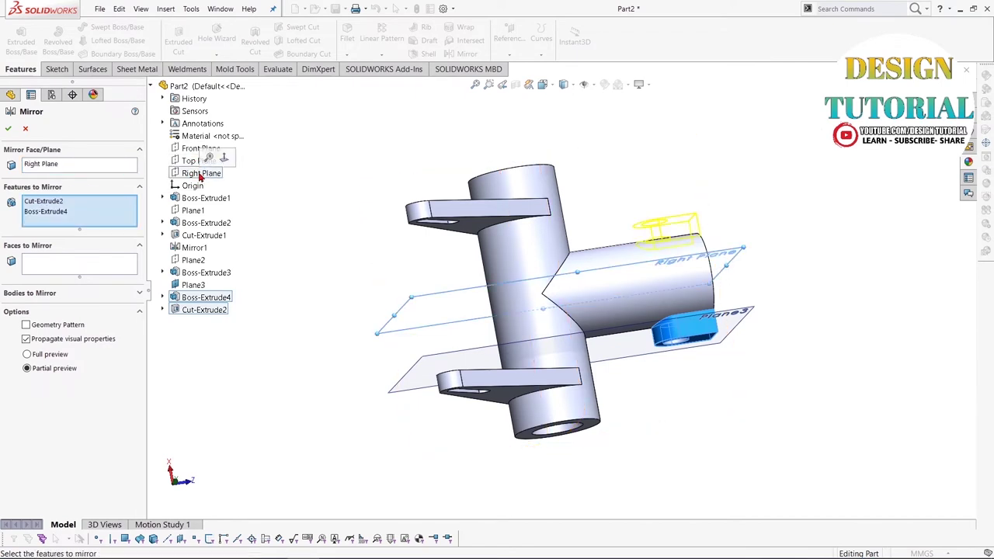
{"action": "left_click", "coordinate": [7, 130]}
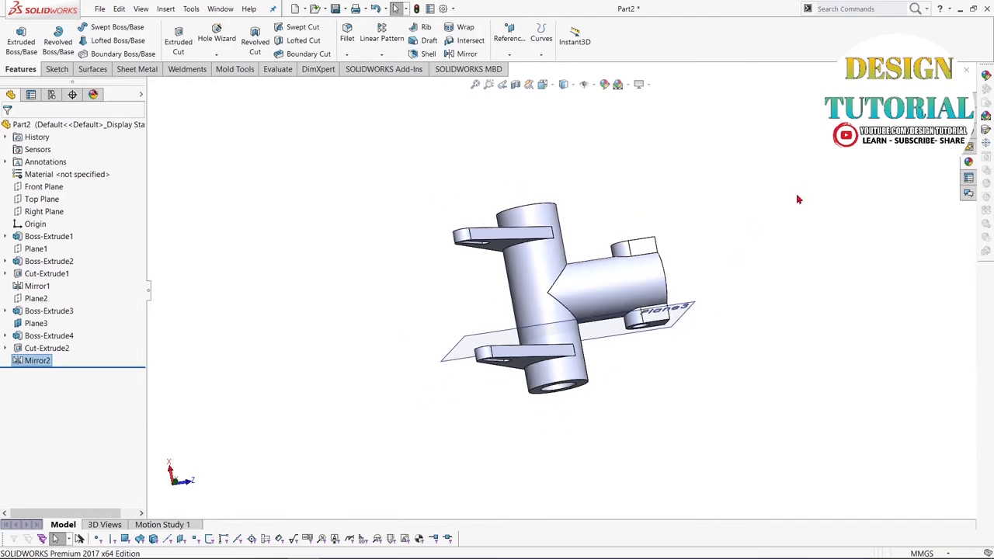
{"action": "middle_click_drag", "start_coordinate": [803, 196], "coordinate": [717, 178]}
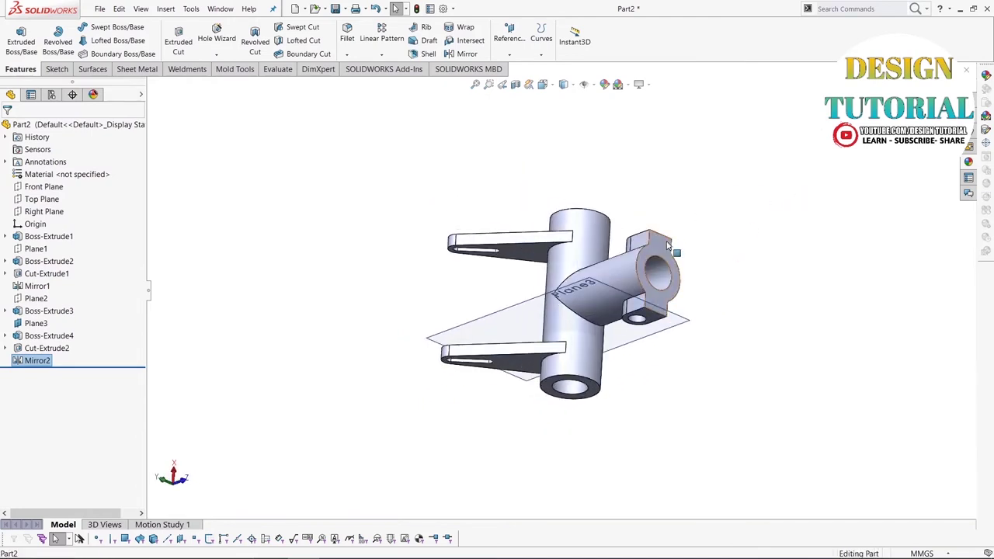
{"action": "left_click", "coordinate": [666, 245]}
- Start a new sketch on the side boss's end face and try measuring its vertical edge
{"action": "left_click", "coordinate": [714, 214]}
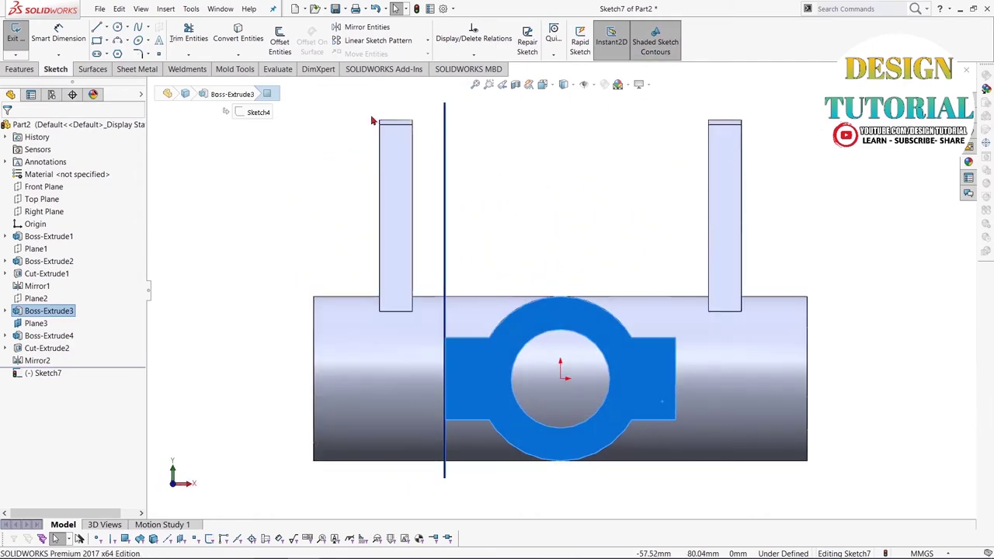
{"action": "left_click", "coordinate": [67, 45]}
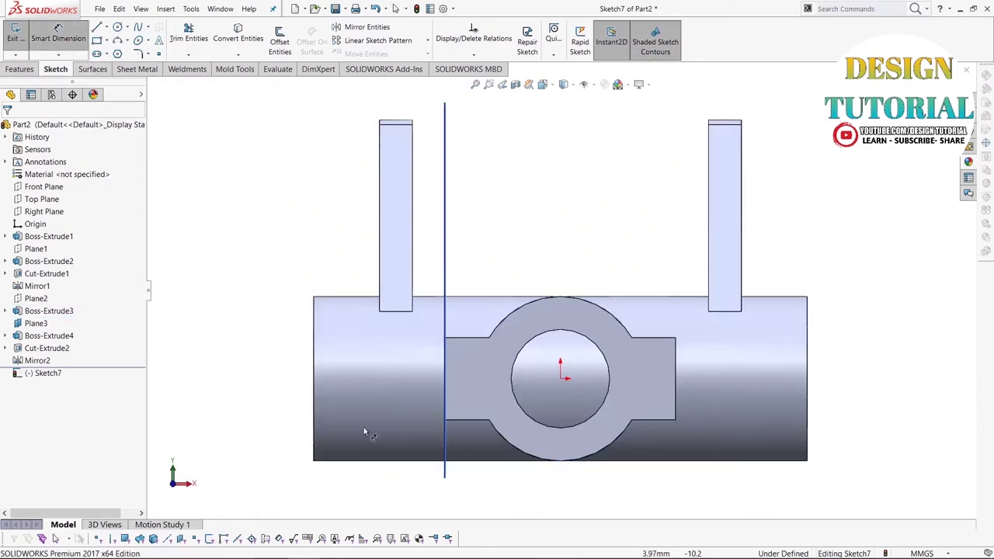
{"action": "left_click", "coordinate": [675, 388]}
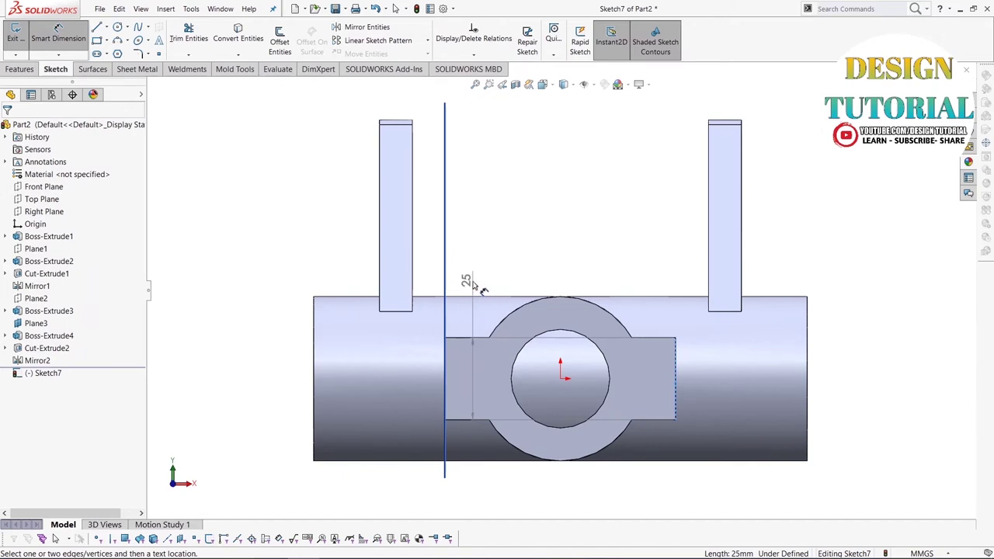
{"action": "key", "text": "Escape"}
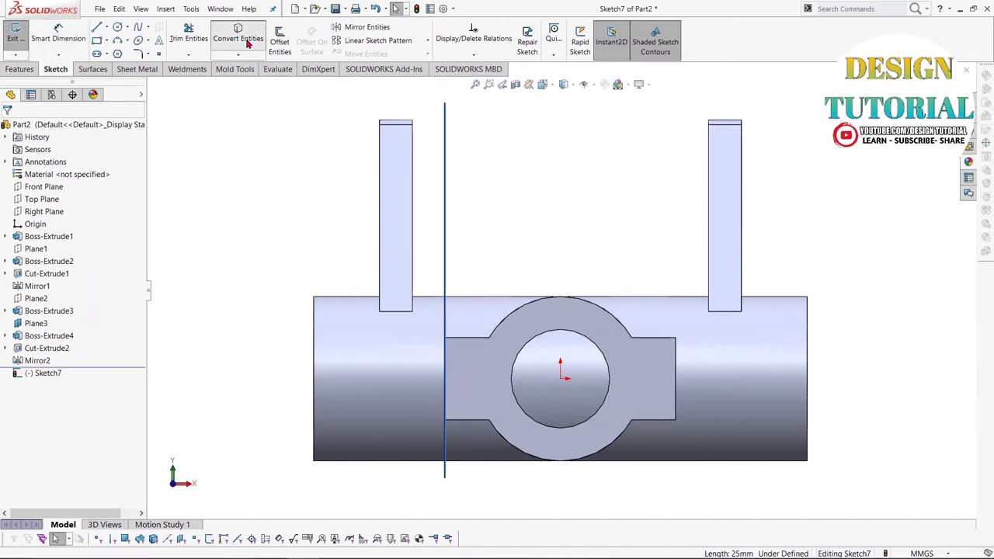
- Convert the lug end face's outline into the sketch, then hide Plane3
{"action": "left_click", "coordinate": [238, 33]}
{"action": "left_click", "coordinate": [677, 371]}
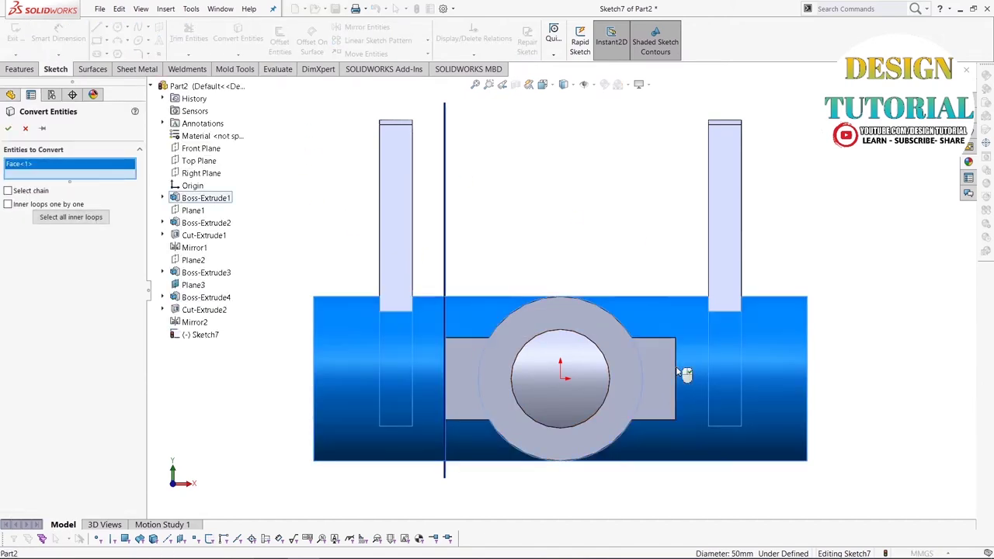
{"action": "right_click", "coordinate": [99, 166]}
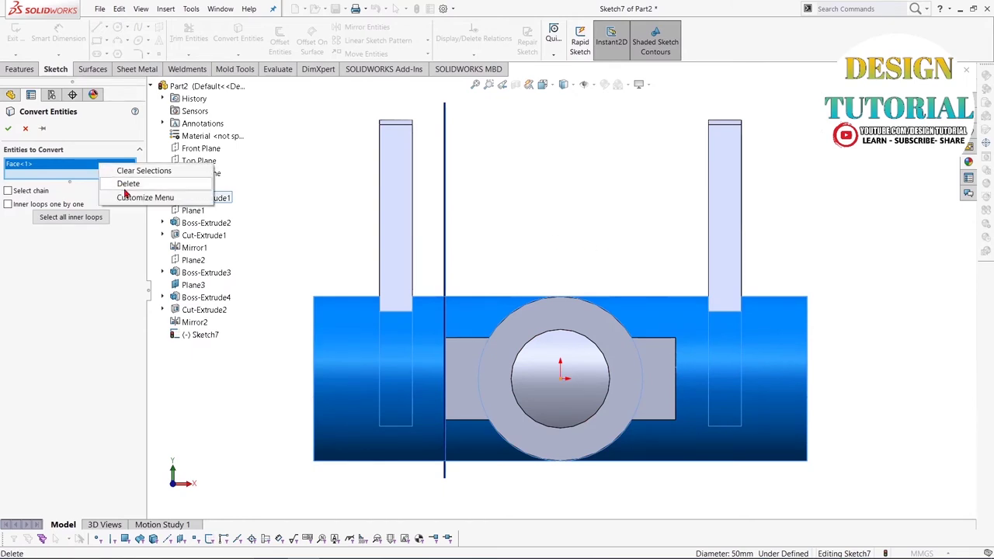
{"action": "left_click", "coordinate": [126, 184]}
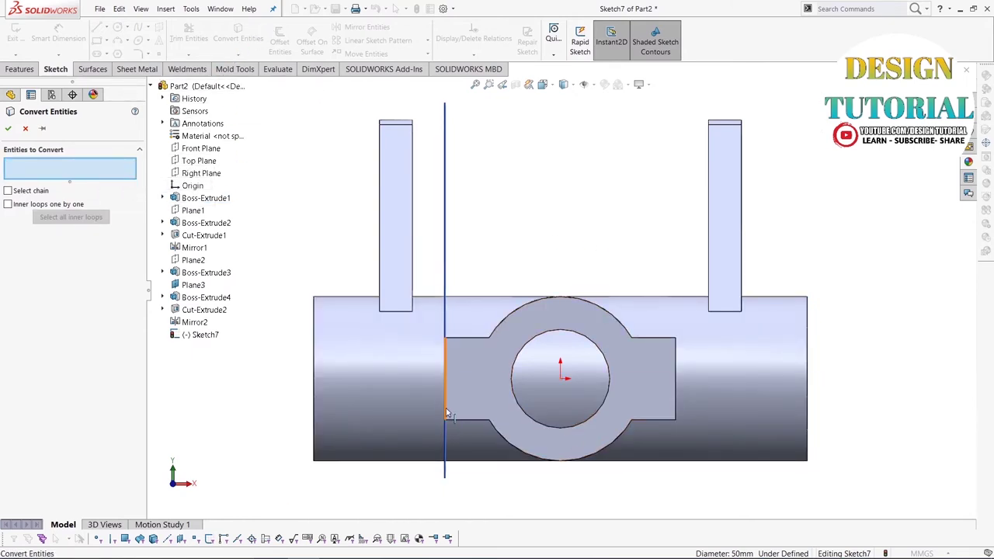
{"action": "left_click", "coordinate": [482, 402]}
{"action": "left_click", "coordinate": [10, 130]}
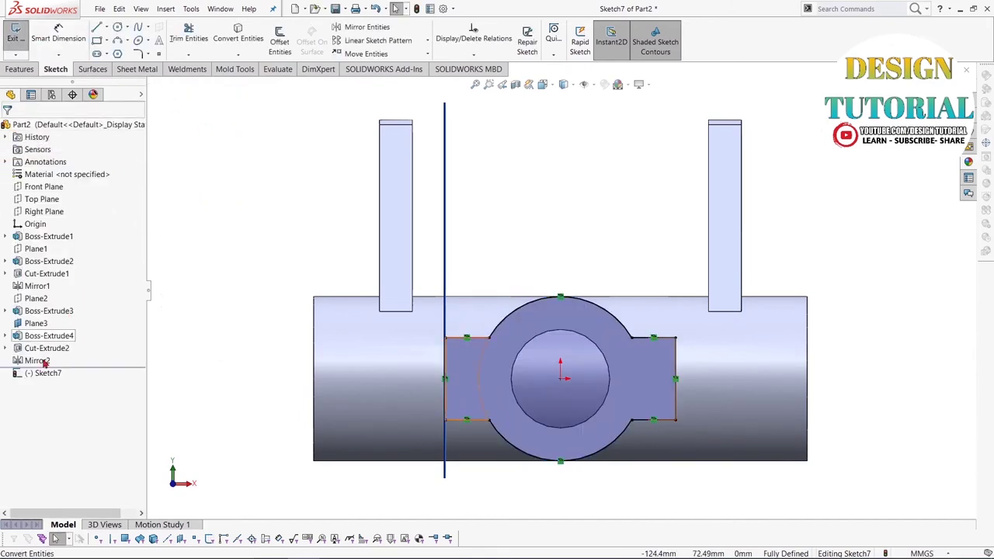
{"action": "left_click", "coordinate": [36, 323]}
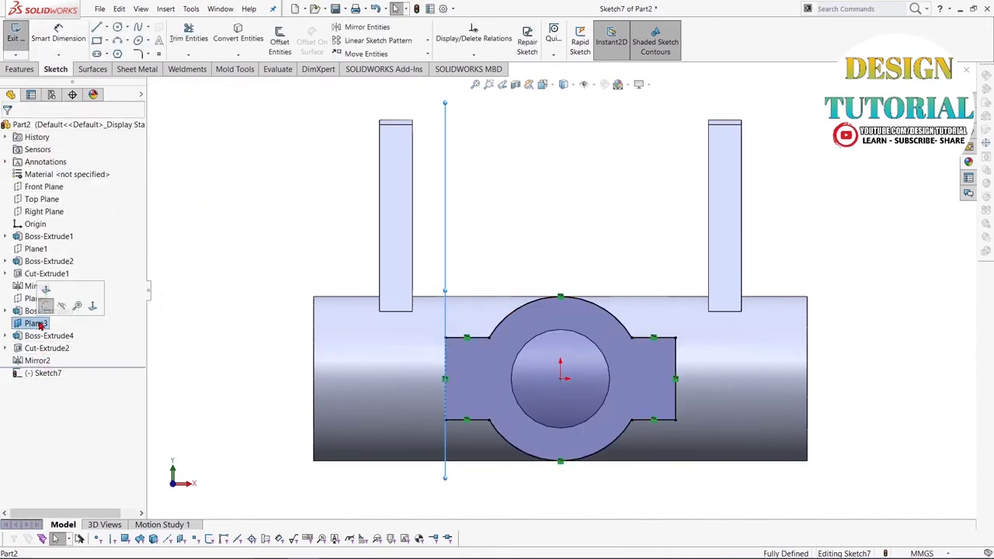
{"action": "left_click", "coordinate": [69, 303]}
- Confirm the outline's 70 mm width, exit Sketch7 and switch to Isometric view
{"action": "left_click", "coordinate": [58, 34]}
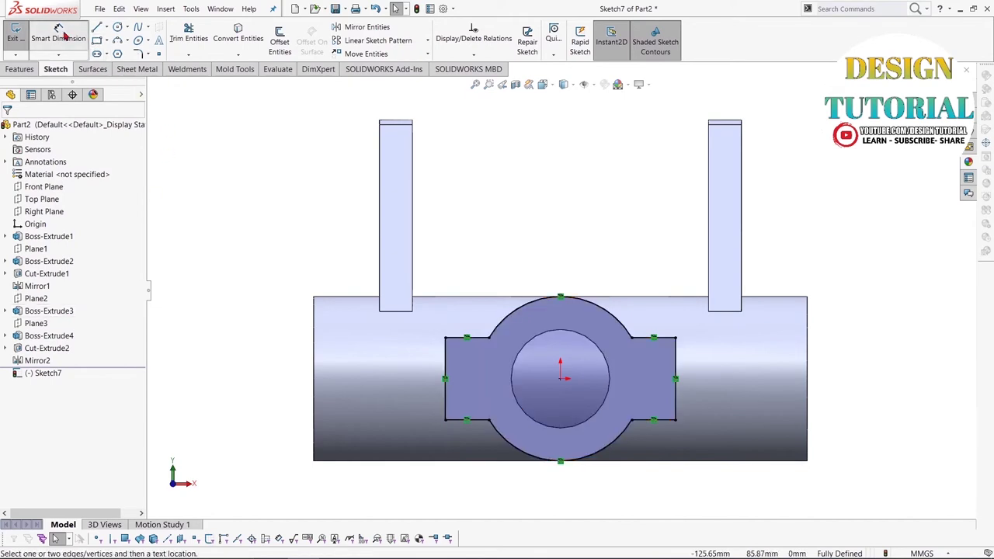
{"action": "left_click", "coordinate": [445, 390]}
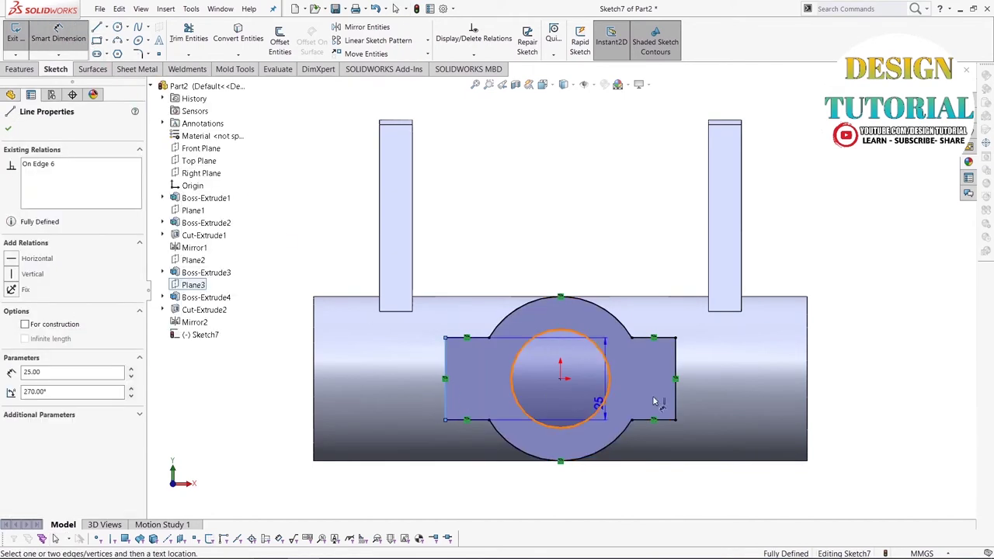
{"action": "left_click", "coordinate": [675, 380]}
{"action": "left_click", "coordinate": [604, 265]}
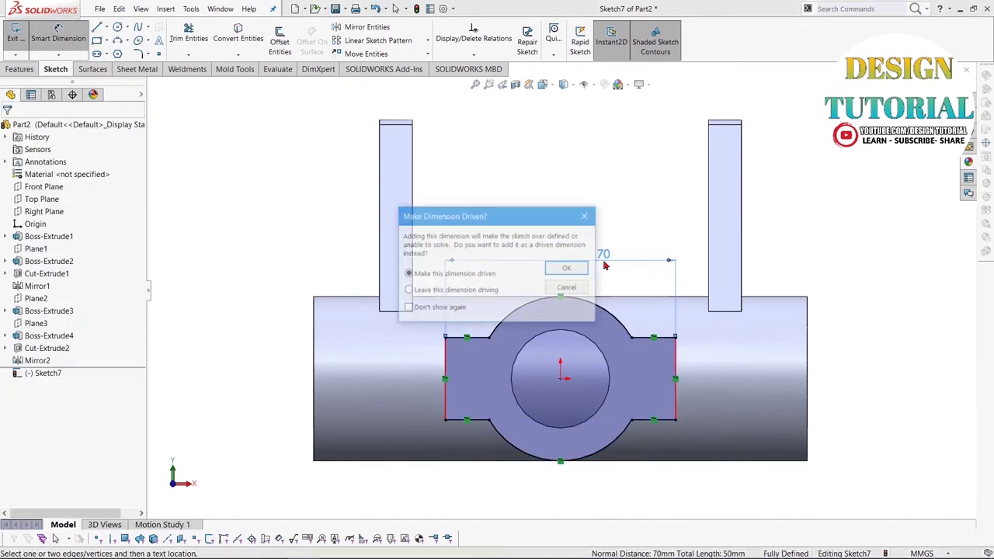
{"action": "left_click", "coordinate": [572, 288]}
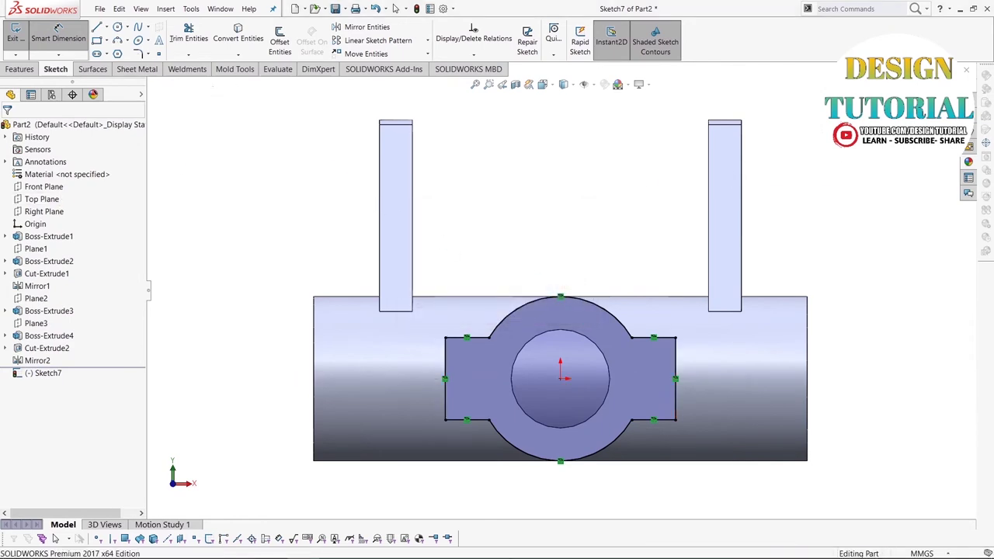
{"action": "key", "text": "ctrl+b"}
{"action": "key", "text": "ctrl+7"}
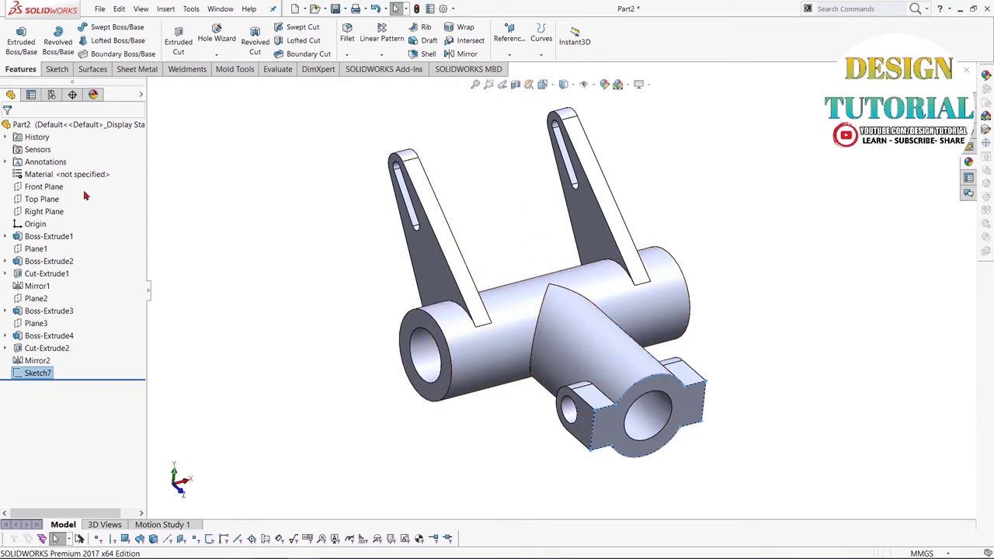
- Create reference plane Plane4 offset 35 mm from the Top Plane
{"action": "left_click", "coordinate": [510, 55]}
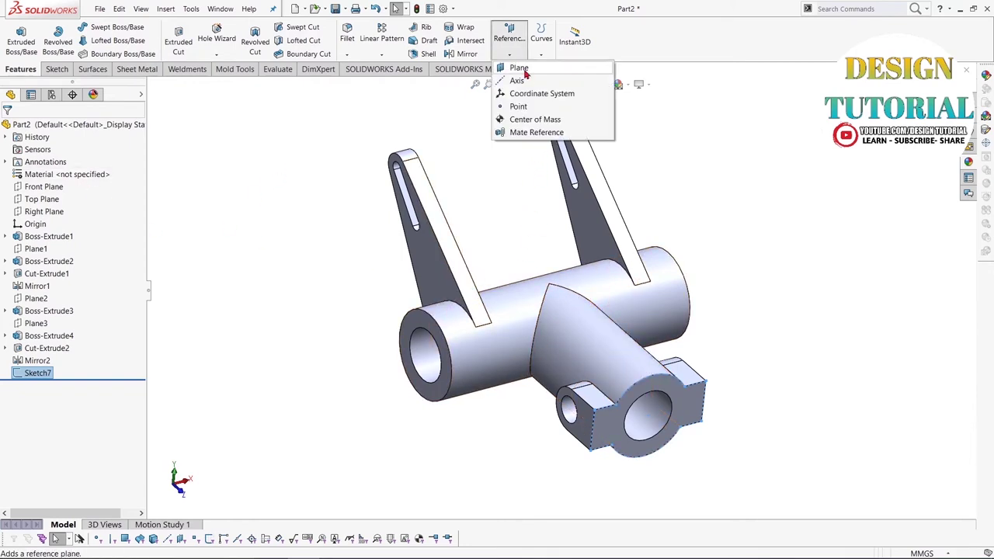
{"action": "left_click", "coordinate": [519, 66]}
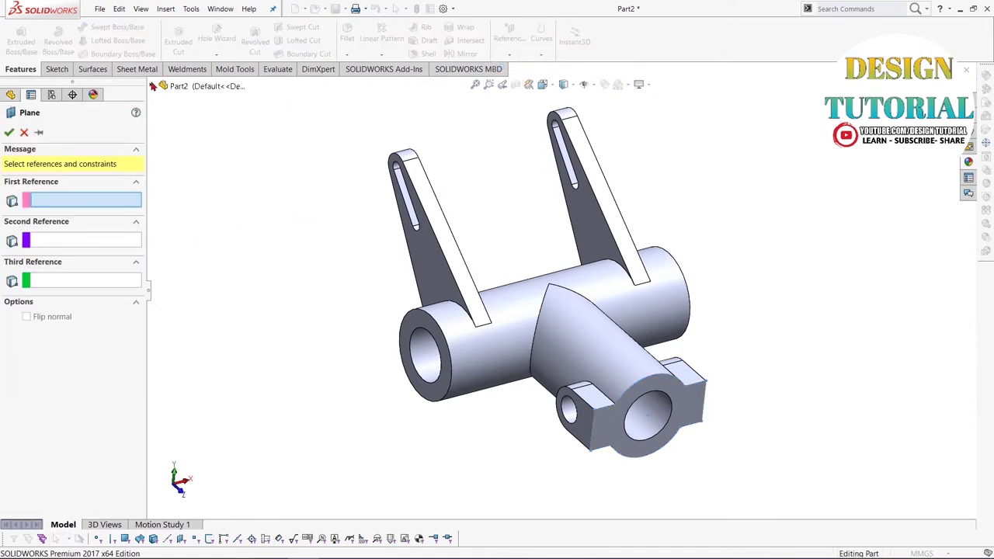
{"action": "left_click", "coordinate": [156, 86]}
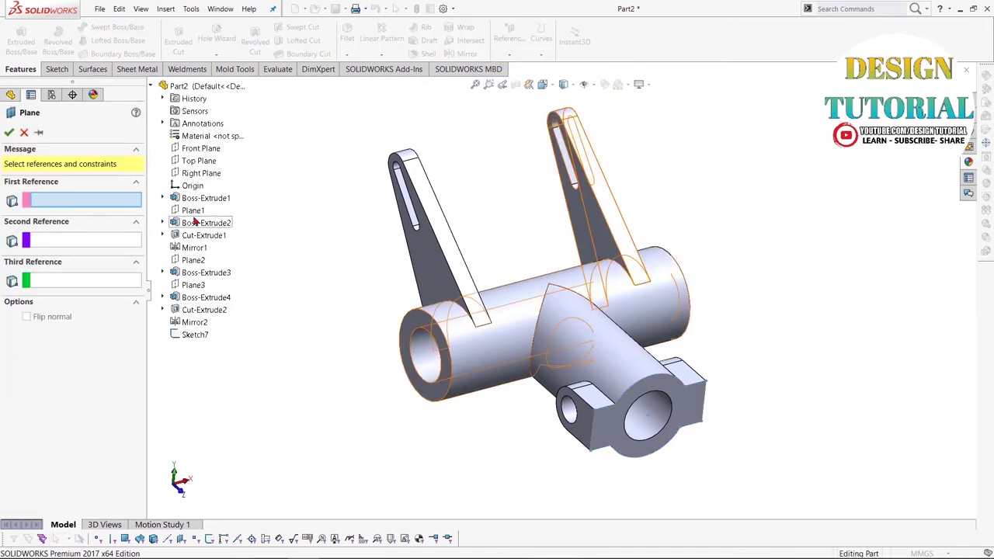
{"action": "left_click", "coordinate": [196, 161]}
{"action": "middle_click_drag", "start_coordinate": [543, 248], "coordinate": [570, 272]}
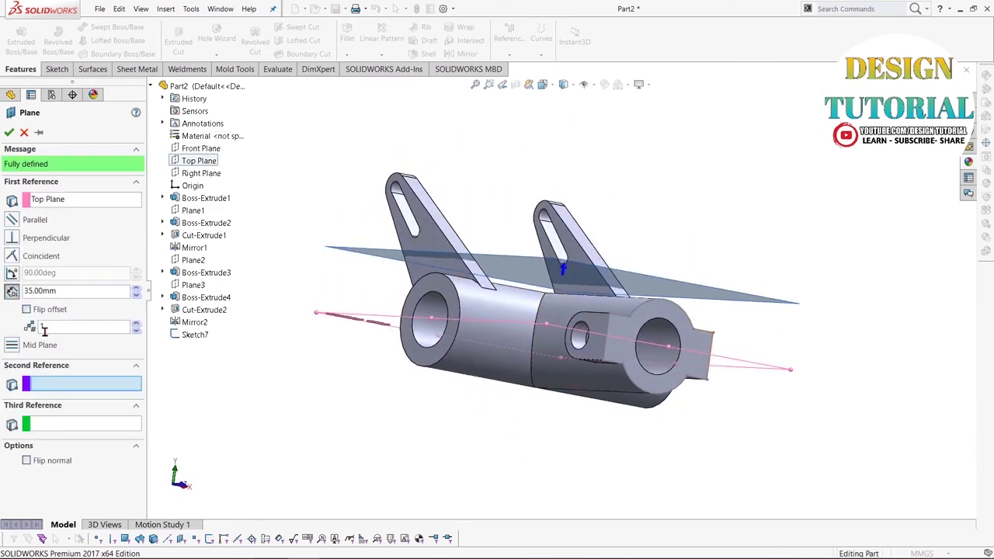
{"action": "left_click", "coordinate": [8, 133]}
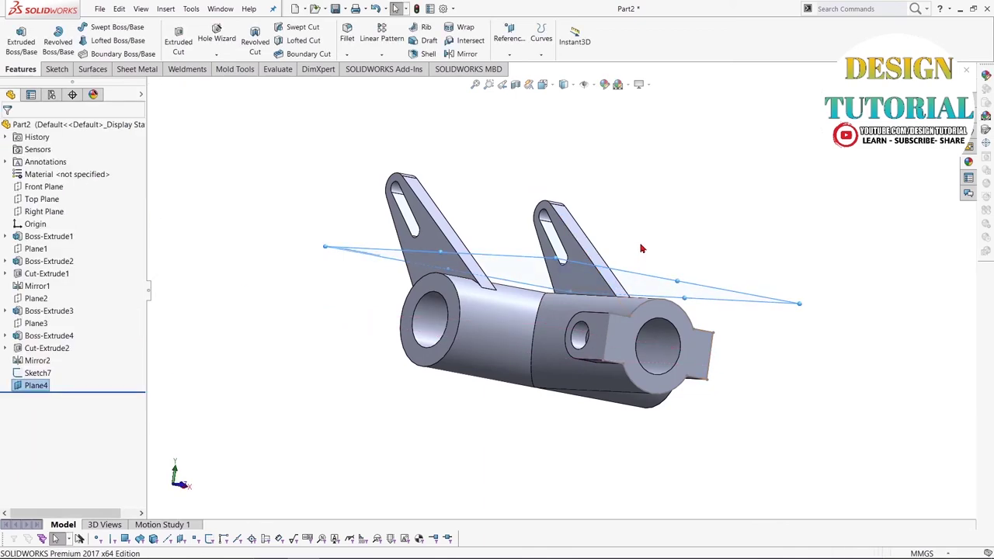
{"action": "middle_click_drag", "start_coordinate": [644, 246], "coordinate": [749, 304]}
- Sketch on Plane4 in Normal To view, drawing outer and inner circles centred on the origin
{"action": "left_click", "coordinate": [742, 300]}
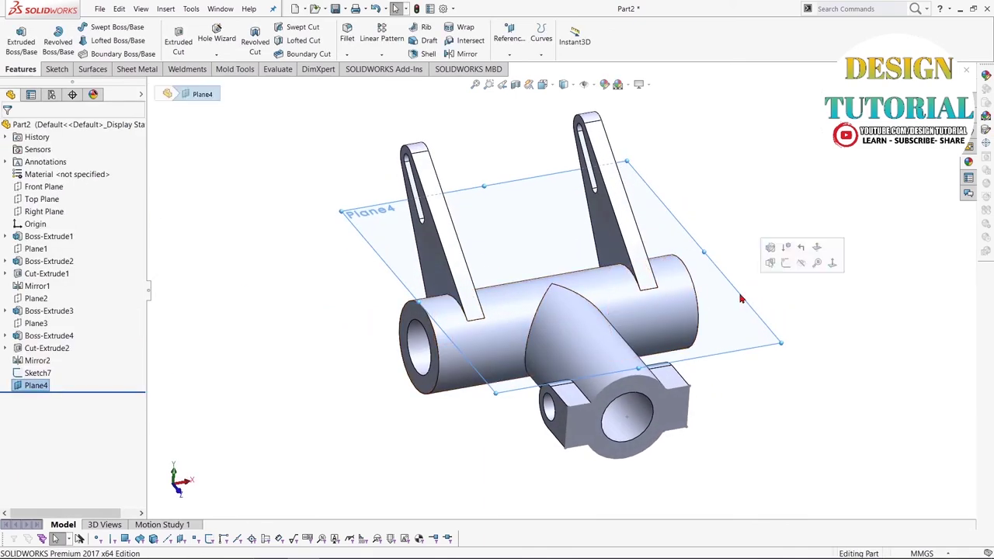
{"action": "left_click", "coordinate": [794, 261]}
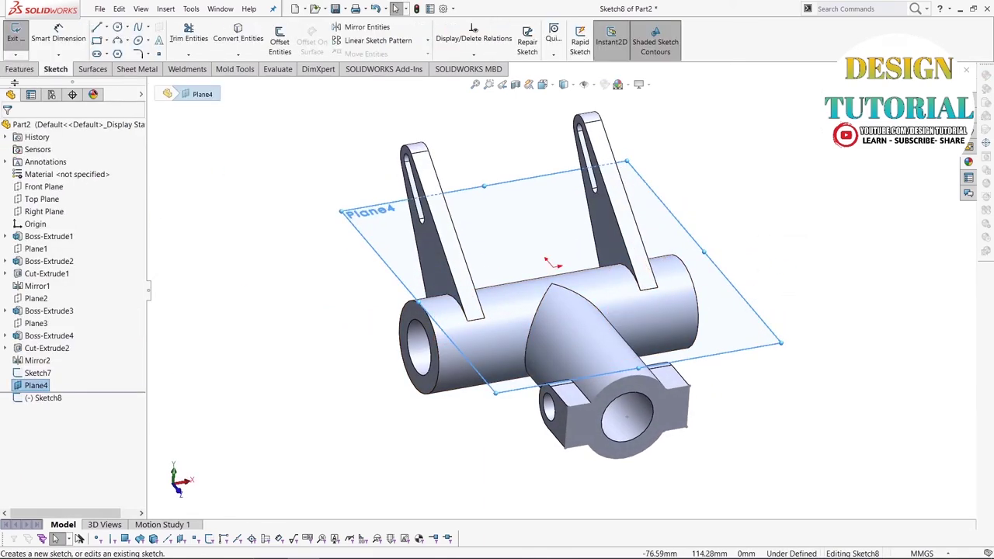
{"action": "key", "text": "ctrl+8"}
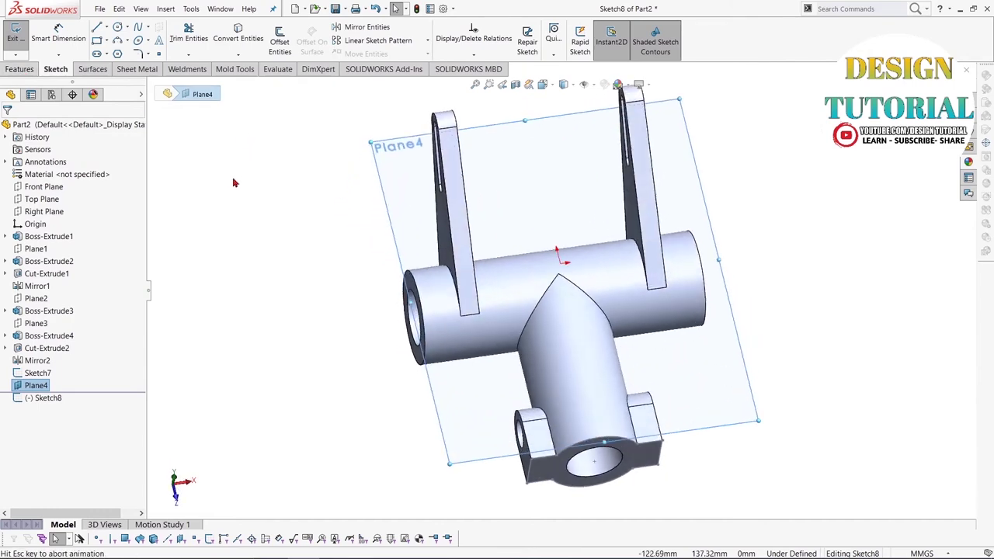
{"action": "left_click", "coordinate": [119, 28]}
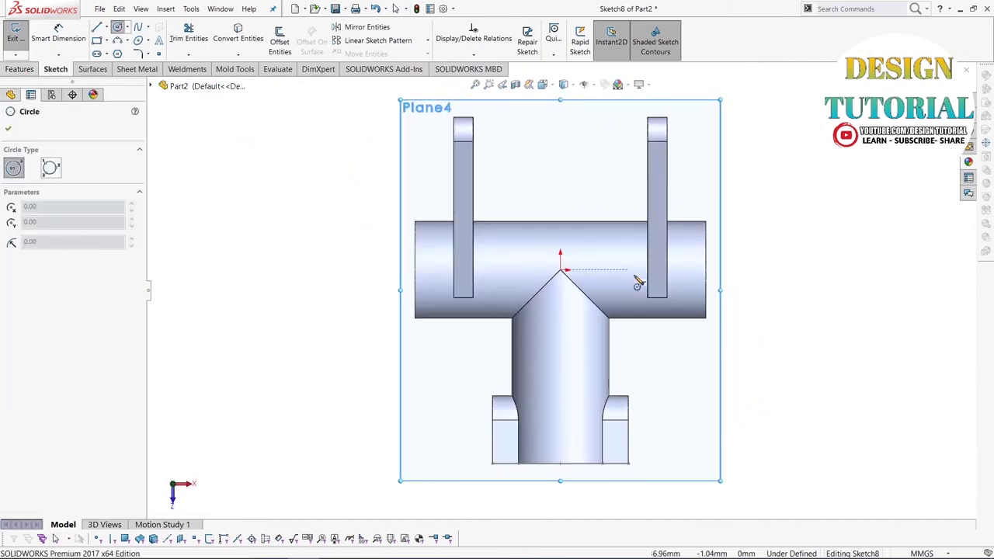
{"action": "left_click", "coordinate": [559, 272]}
{"action": "left_click", "coordinate": [585, 294]}
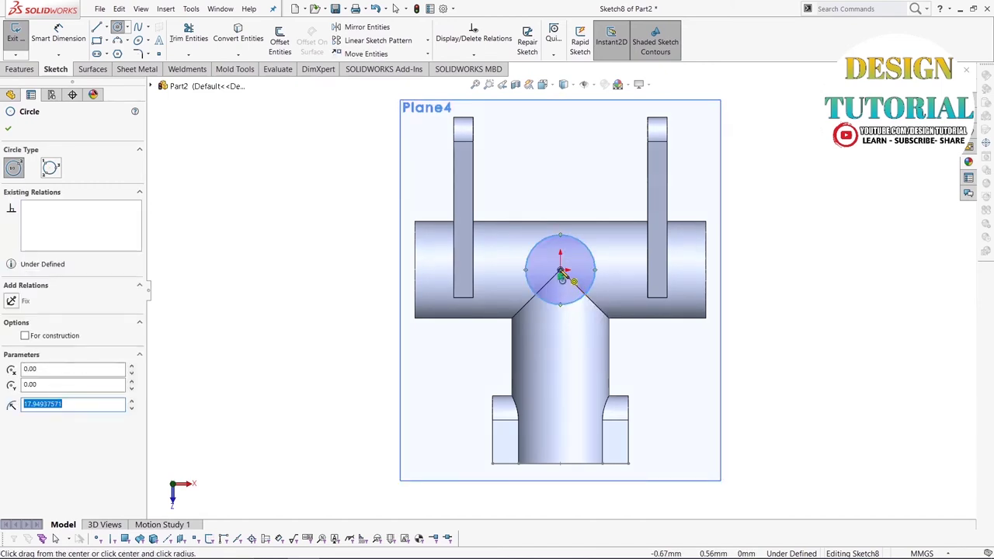
{"action": "left_click", "coordinate": [560, 272]}
{"action": "left_click", "coordinate": [575, 269]}
{"action": "right_click", "coordinate": [580, 200]}
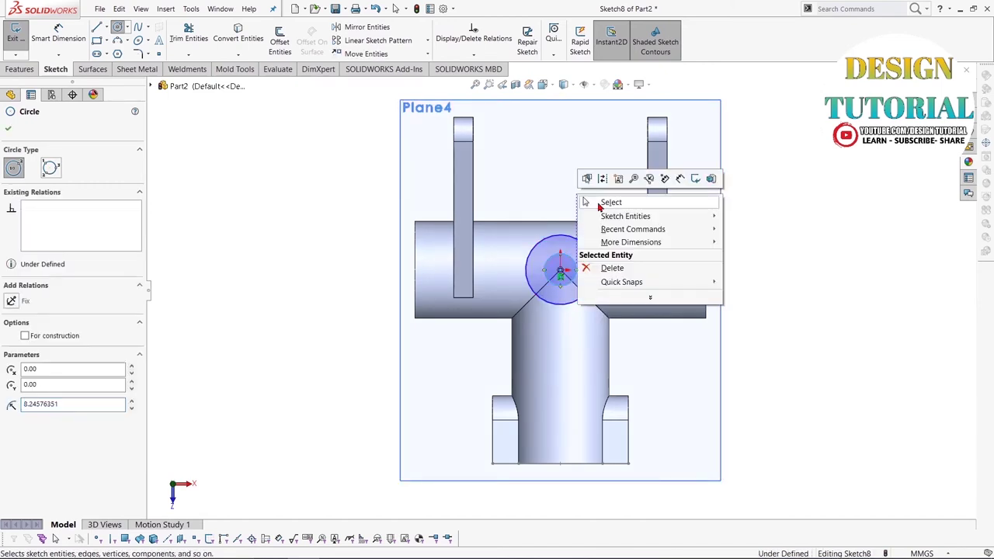
{"action": "left_click", "coordinate": [600, 204]}
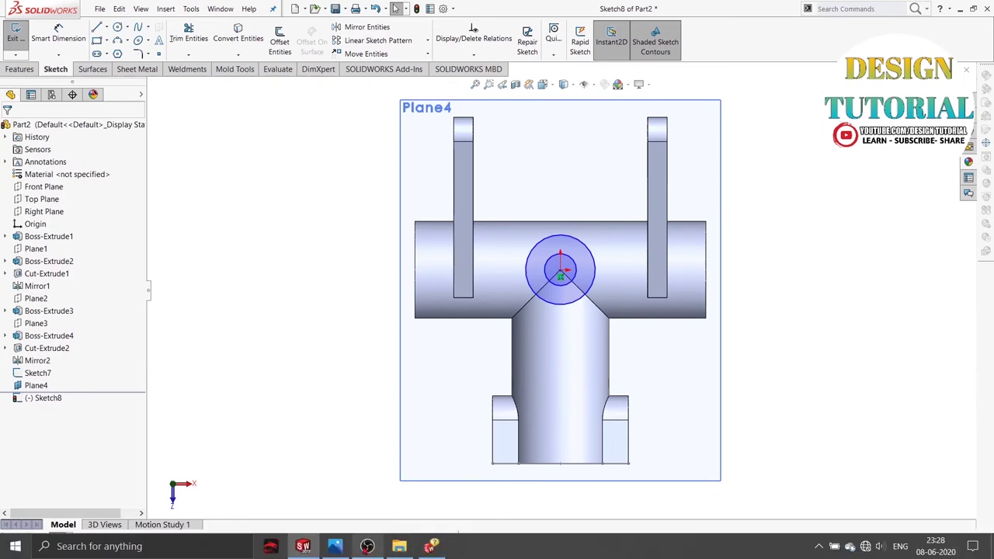
- Open the 2.jpg reference drawing in Photos and zoom in to read the Ø20 and Ø10 boss sizes
{"action": "left_click", "coordinate": [334, 554]}
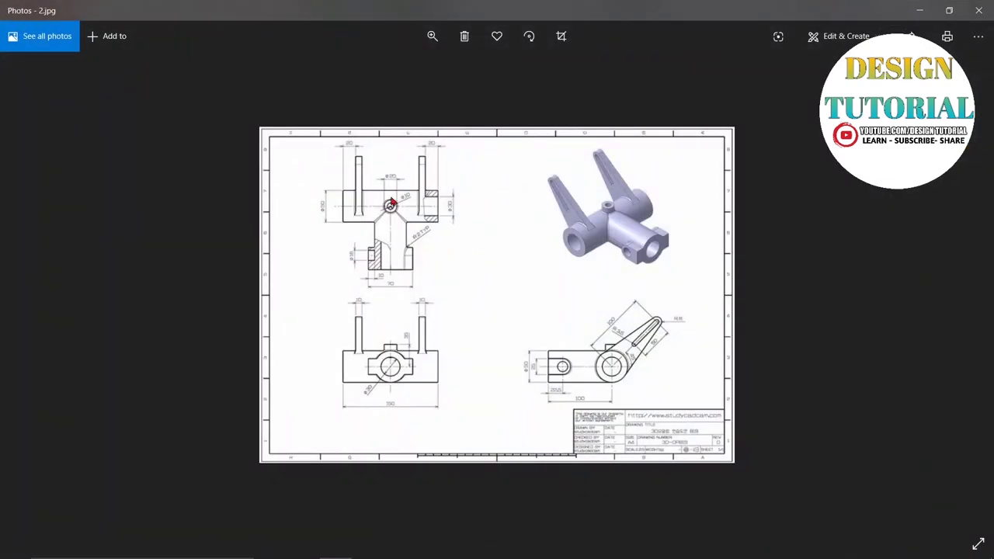
{"action": "left_click", "coordinate": [432, 36]}
{"action": "left_click_drag", "start_coordinate": [372, 72], "coordinate": [406, 71]}
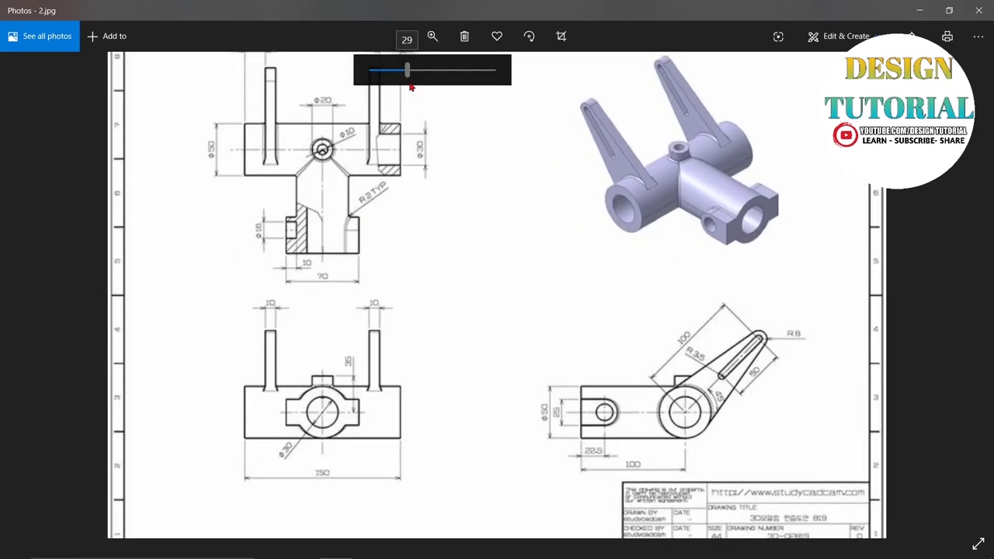
- Back in SOLIDWORKS, dimension the outer circle to a 20 mm diameter
{"action": "left_click", "coordinate": [918, 9]}
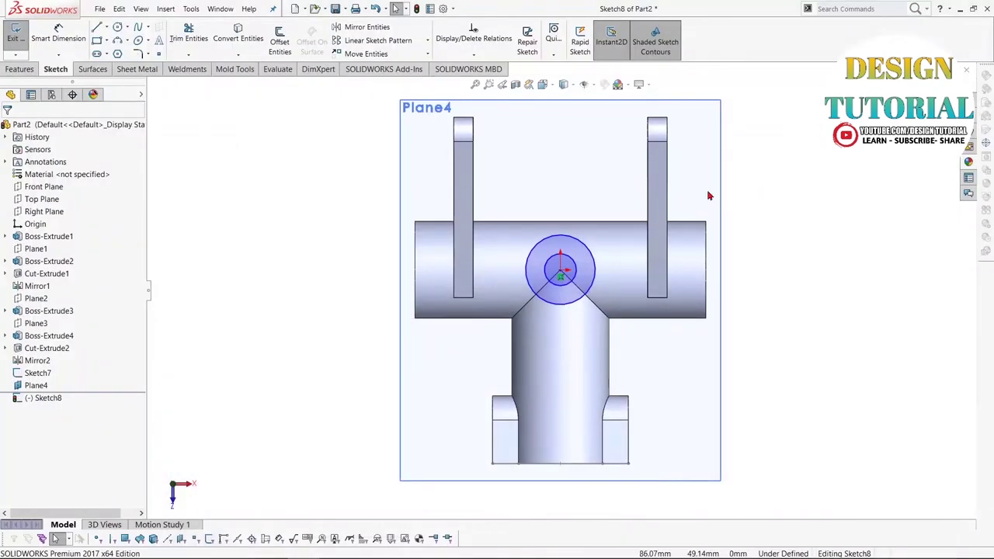
{"action": "left_click", "coordinate": [58, 38]}
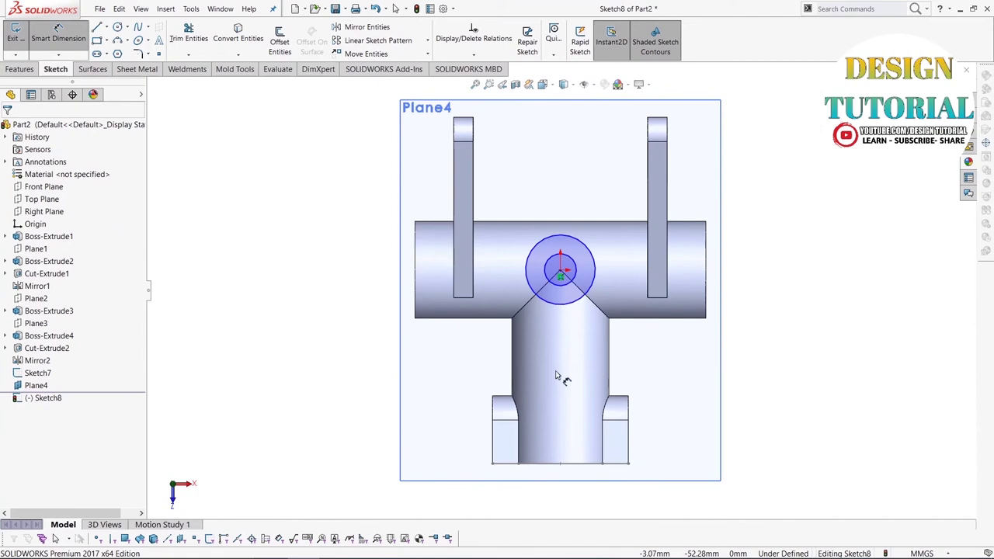
{"action": "left_click", "coordinate": [527, 279]}
{"action": "left_click", "coordinate": [334, 266]}
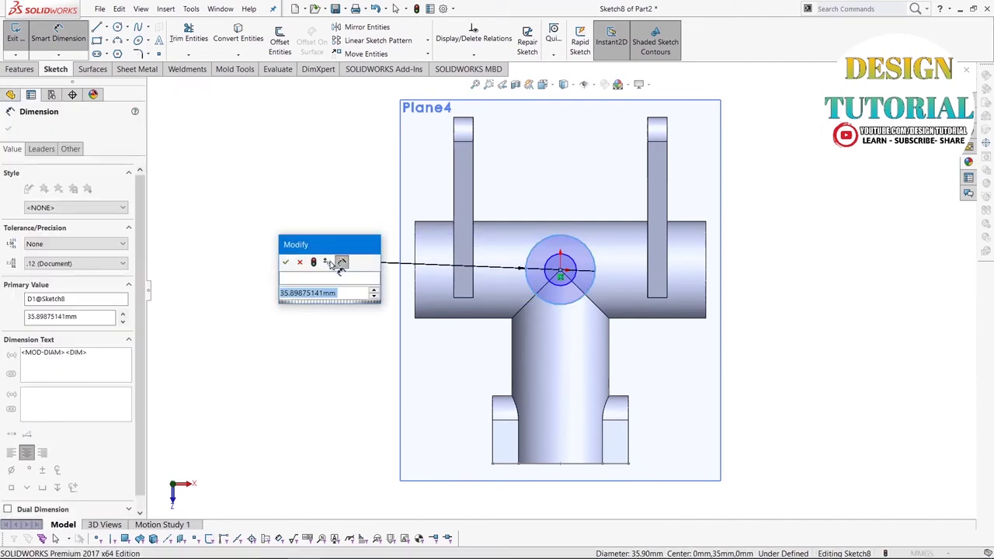
{"action": "type", "text": "20"}
{"action": "key", "text": "Return"}
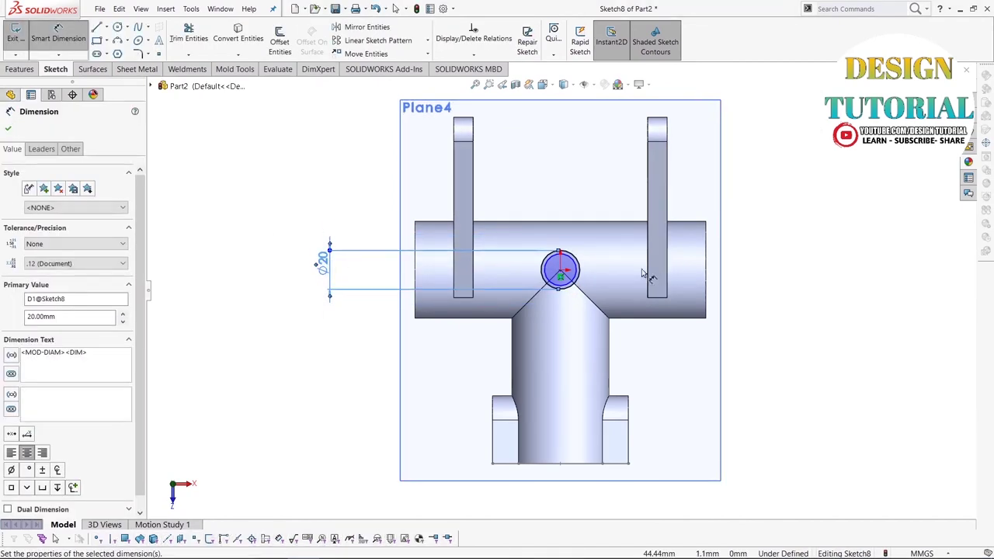
- Dimension the inner circle to a 10 mm diameter
{"action": "scroll", "coordinate": [519, 289], "scroll_direction": "down", "scroll_amount": 4}
{"action": "scroll", "coordinate": [514, 293], "scroll_direction": "down", "scroll_amount": 2}
{"action": "left_click", "coordinate": [617, 244]}
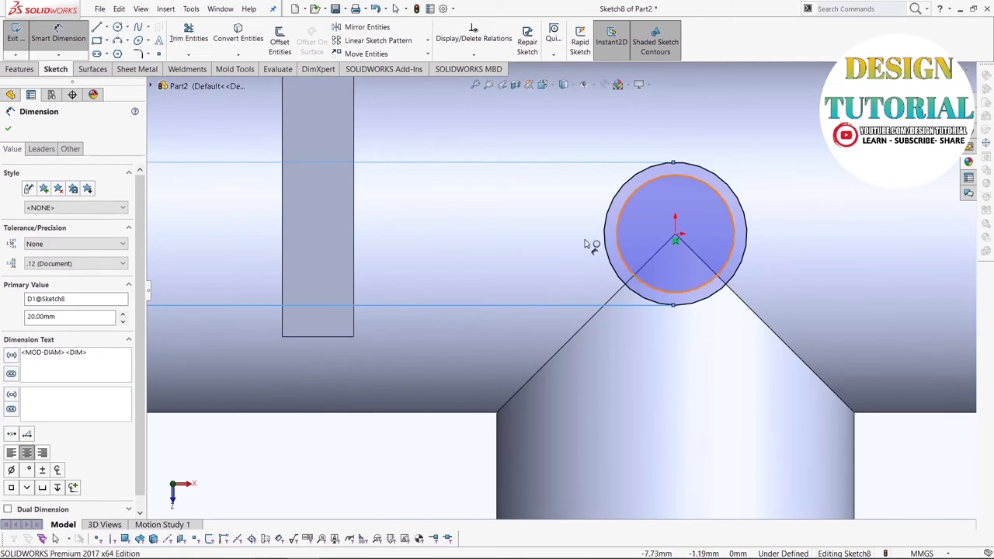
{"action": "left_click", "coordinate": [557, 239]}
{"action": "type", "text": "10"}
{"action": "key", "text": "Return"}
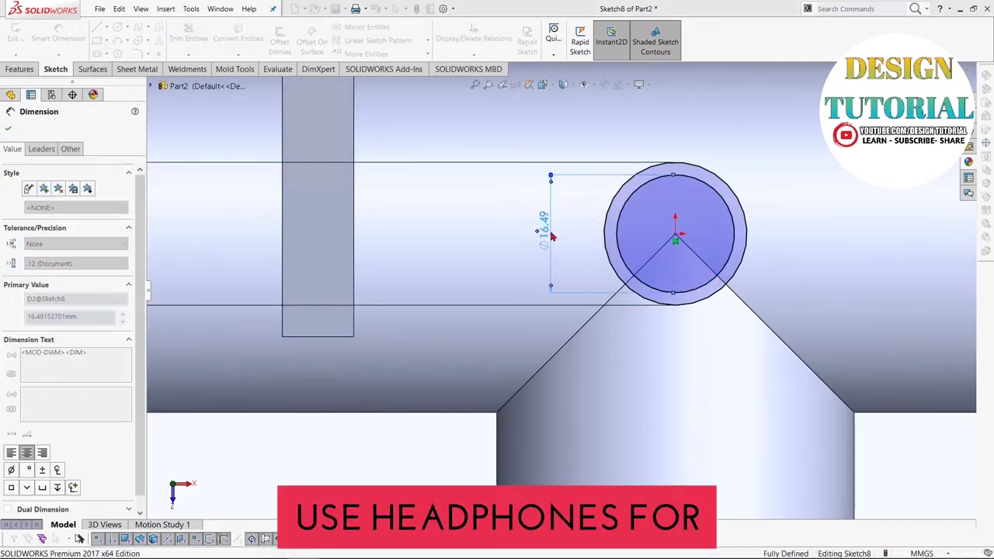
{"action": "left_click", "coordinate": [20, 68]}
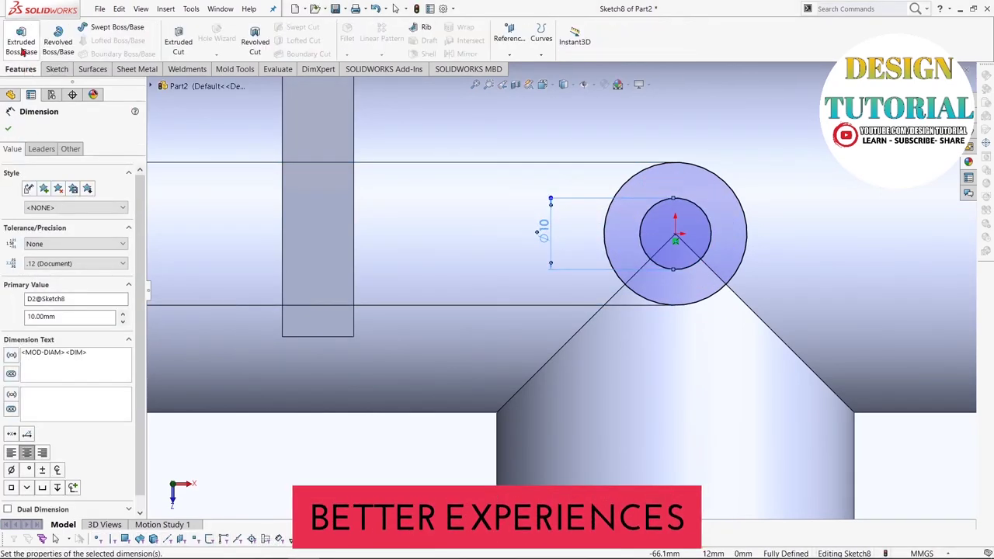
- Extrude Sketch8 as a boss set to Up To Surface, ending on the tube's outer face
{"action": "left_click", "coordinate": [17, 35]}
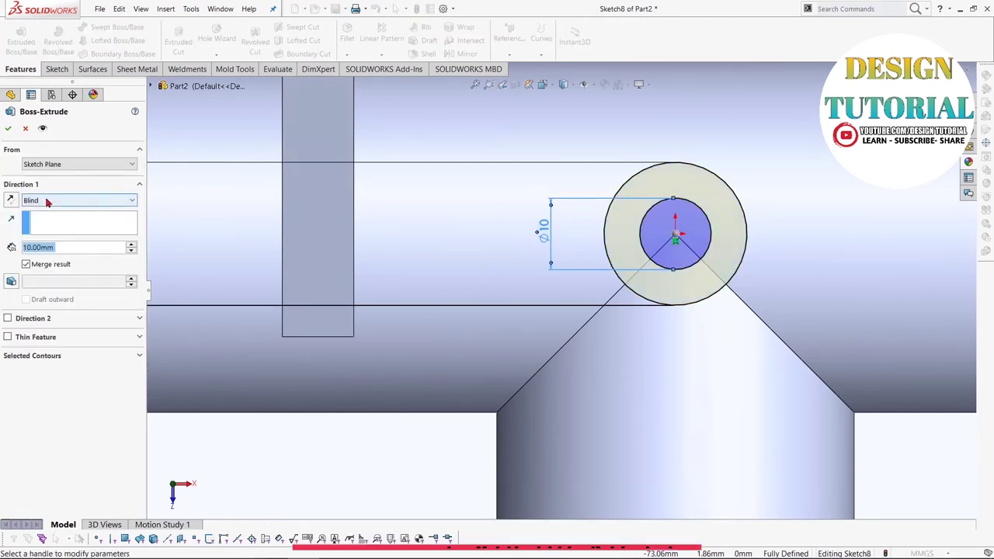
{"action": "left_click", "coordinate": [48, 200]}
{"action": "left_click", "coordinate": [46, 237]}
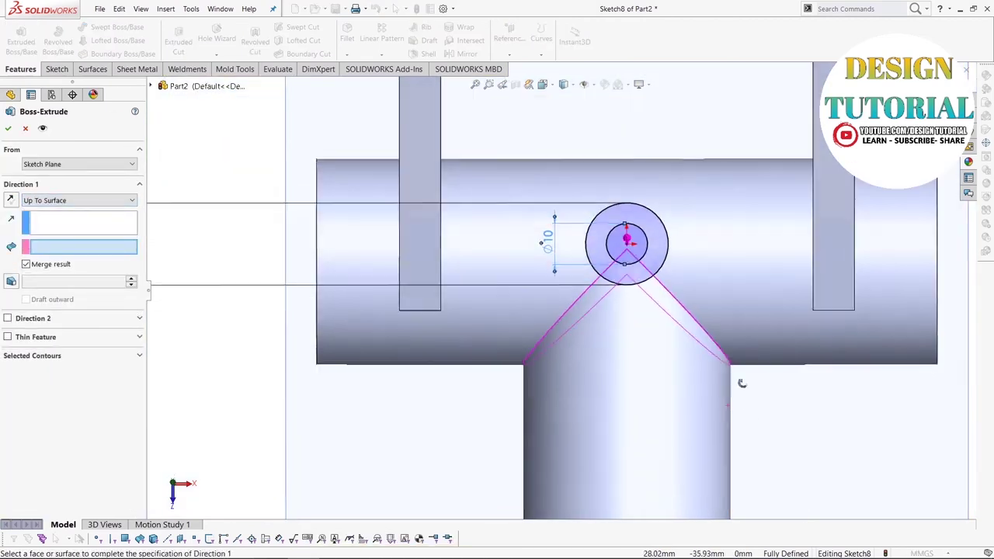
{"action": "middle_click_drag", "start_coordinate": [746, 423], "coordinate": [711, 400]}
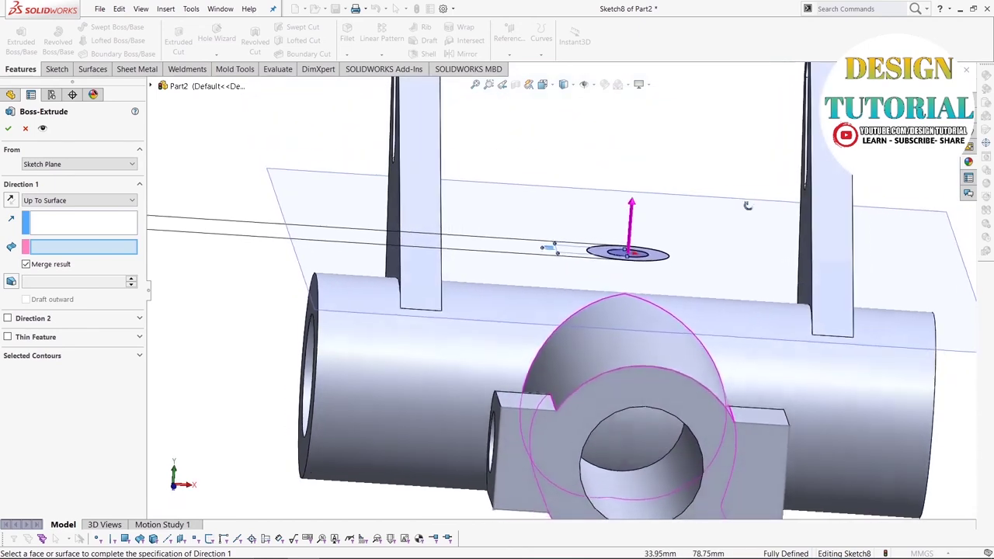
{"action": "scroll", "coordinate": [711, 399], "scroll_direction": "down", "scroll_amount": 3}
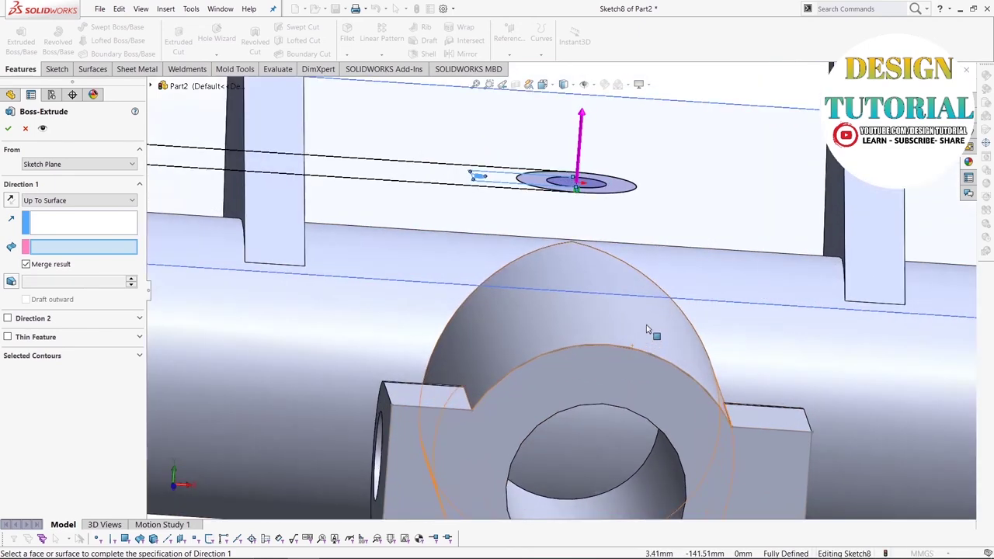
{"action": "left_click", "coordinate": [657, 259]}
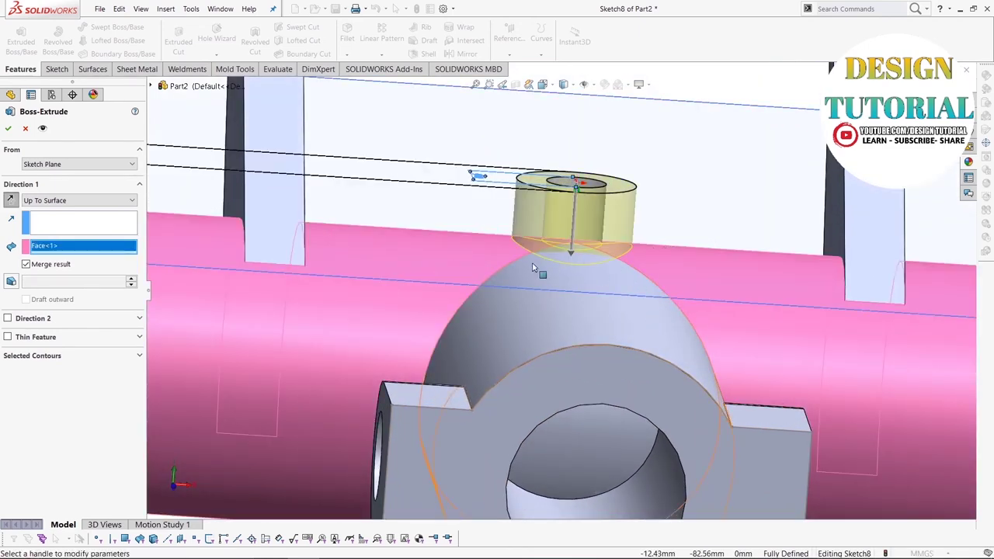
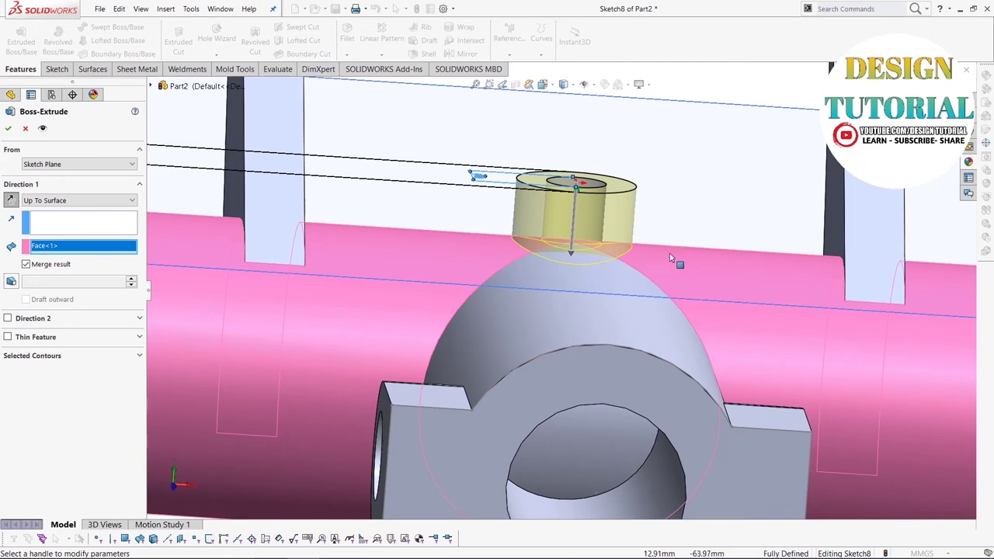
- Accept Boss-Extrude5 up to the pipe surface and view the part from the front
{"action": "left_click", "coordinate": [9, 129]}
{"action": "mouse_move", "coordinate": [582, 326]}
{"action": "middle_mouse_down"}
{"action": "mouse_move", "coordinate": [603, 288]}
{"action": "mouse_move", "coordinate": [590, 394]}
{"action": "middle_mouse_up"}
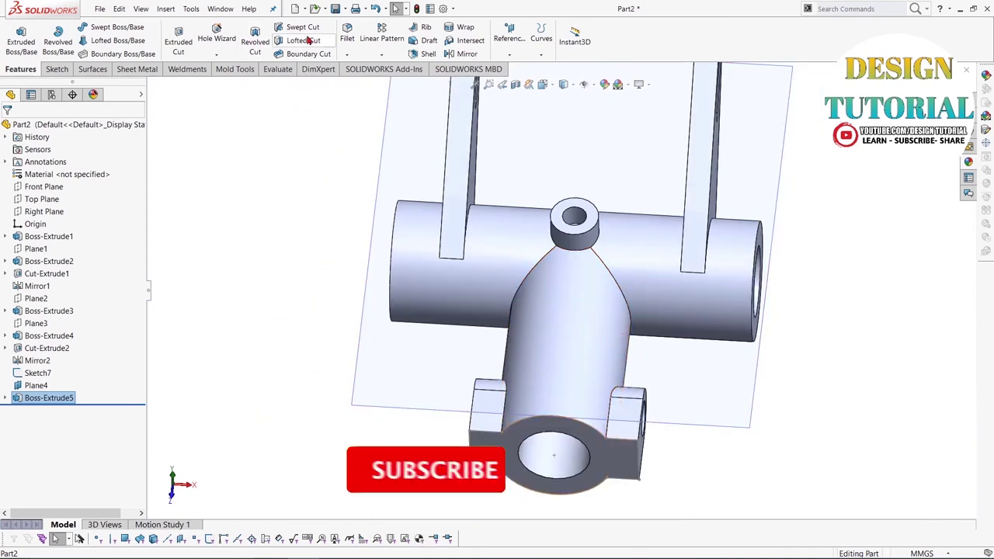
- Start a 2 mm fillet and pick the two edges at the lower boss
{"action": "left_click", "coordinate": [347, 35]}
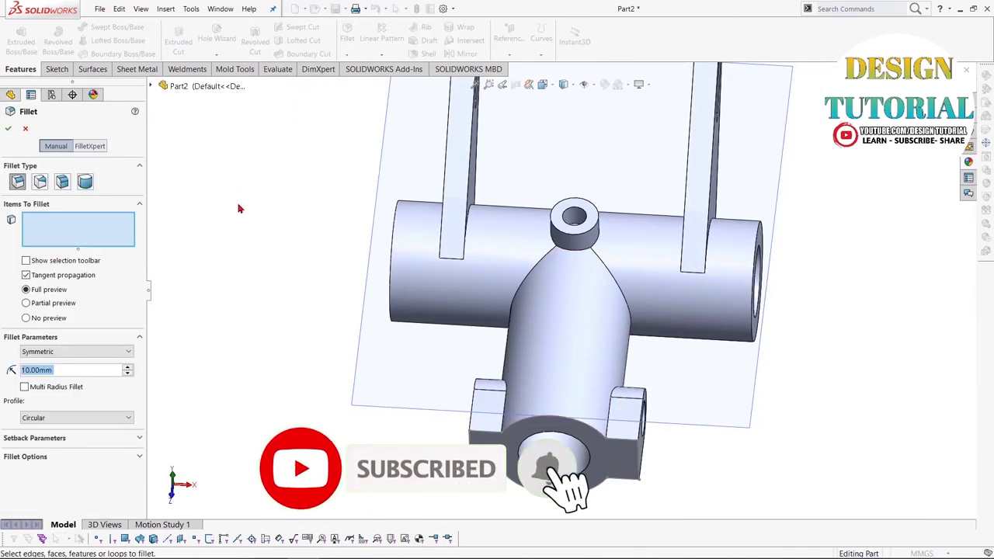
{"action": "type", "text": "2"}
{"action": "key", "text": "Return"}
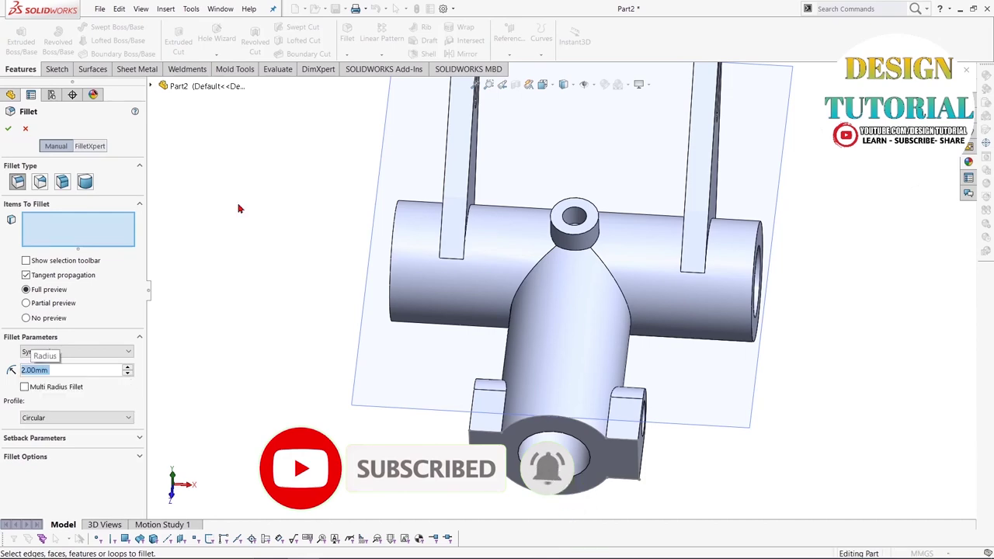
{"action": "scroll", "coordinate": [514, 431], "scroll_direction": "up", "scroll_amount": 2}
{"action": "mouse_move", "coordinate": [515, 439]}
{"action": "middle_mouse_down"}
{"action": "mouse_move", "coordinate": [563, 466]}
{"action": "mouse_move", "coordinate": [669, 453]}
{"action": "mouse_move", "coordinate": [732, 430]}
{"action": "middle_mouse_up"}
{"action": "scroll", "coordinate": [676, 395], "scroll_direction": "down", "scroll_amount": 3}
{"action": "scroll", "coordinate": [597, 358], "scroll_direction": "down", "scroll_amount": 2}
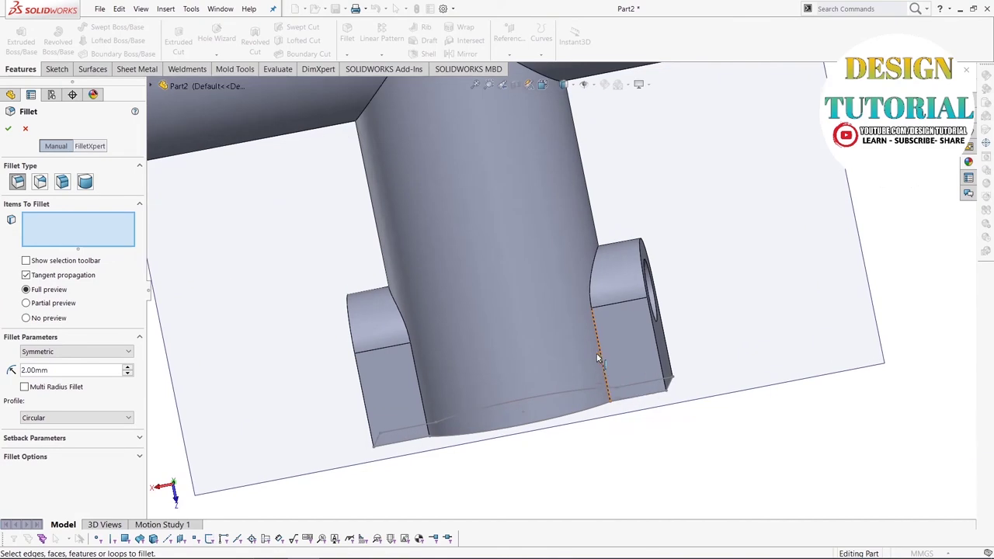
{"action": "left_click", "coordinate": [600, 359]}
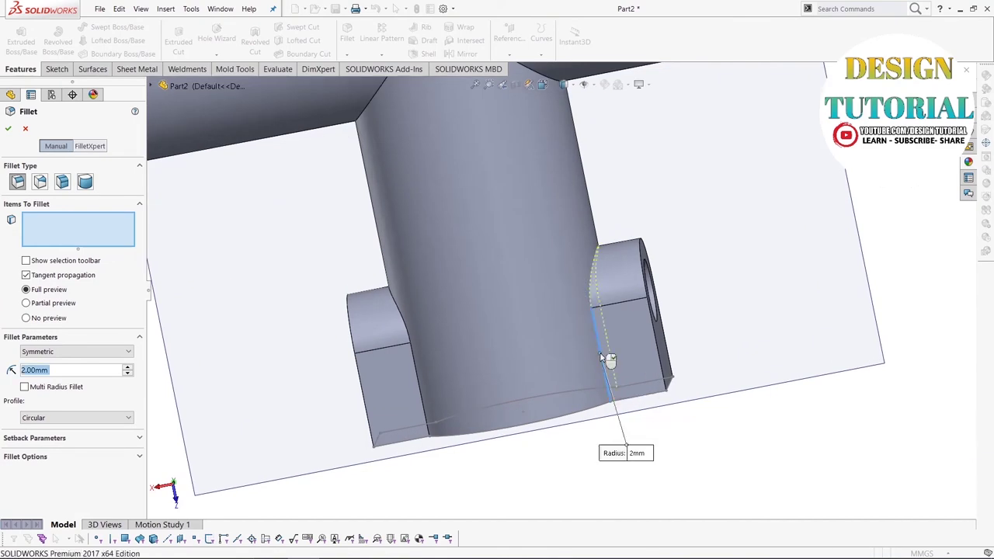
{"action": "left_click", "coordinate": [458, 415]}
- Add the first arm-to-tube edge and a fourth edge to the fillet
{"action": "scroll", "coordinate": [398, 344], "scroll_direction": "up", "scroll_amount": 3}
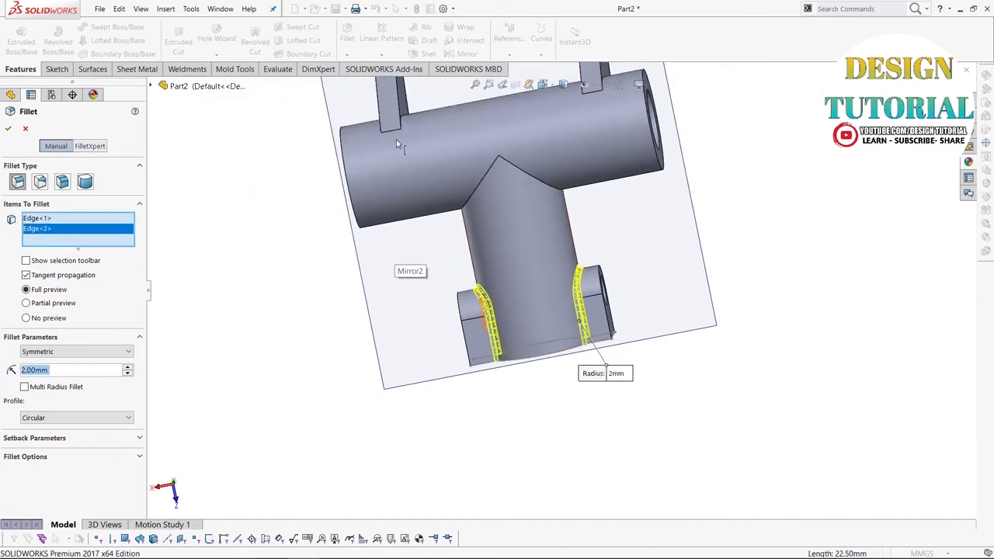
{"action": "scroll", "coordinate": [397, 144], "scroll_direction": "up", "scroll_amount": 2}
{"action": "mouse_move", "coordinate": [400, 152]}
{"action": "middle_mouse_down"}
{"action": "mouse_move", "coordinate": [427, 199]}
{"action": "mouse_move", "coordinate": [481, 217]}
{"action": "middle_mouse_up"}
{"action": "scroll", "coordinate": [509, 223], "scroll_direction": "down", "scroll_amount": 3}
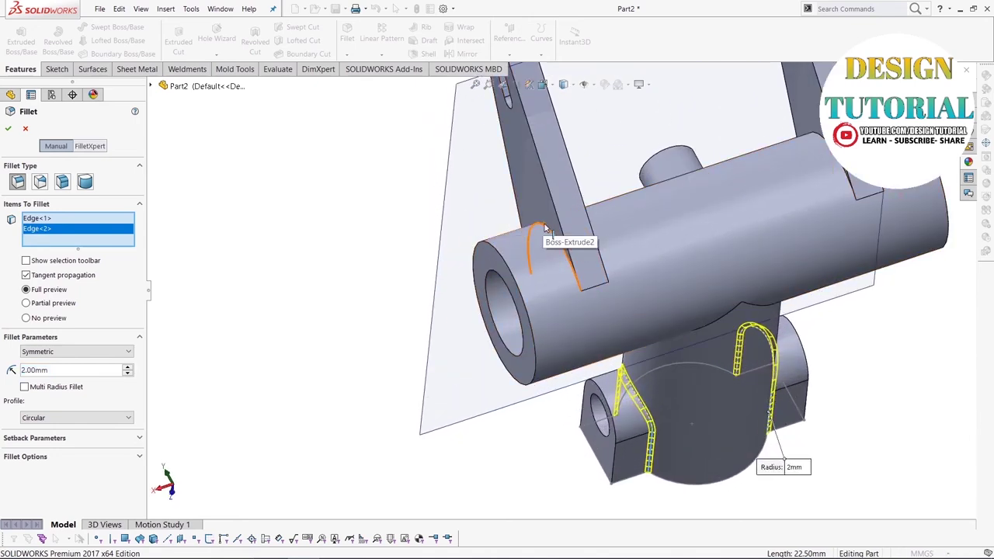
{"action": "left_click", "coordinate": [545, 227]}
{"action": "middle_click_drag", "start_coordinate": [544, 226], "coordinate": [608, 196]}
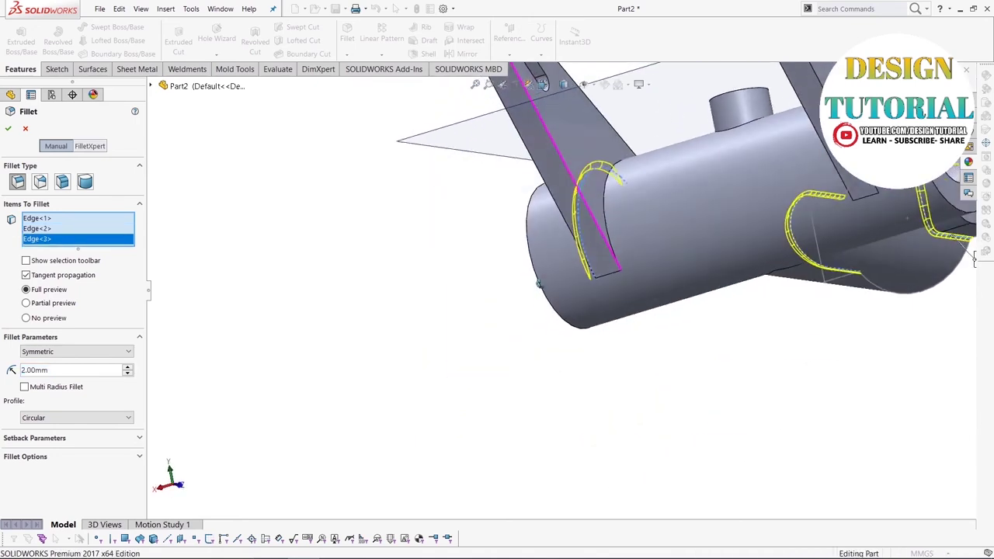
{"action": "left_click", "coordinate": [618, 194]}
- Add the second lug's arm-to-tube edge and the sixth edge, then apply Fillet1
{"action": "scroll", "coordinate": [636, 193], "scroll_direction": "up", "scroll_amount": 3}
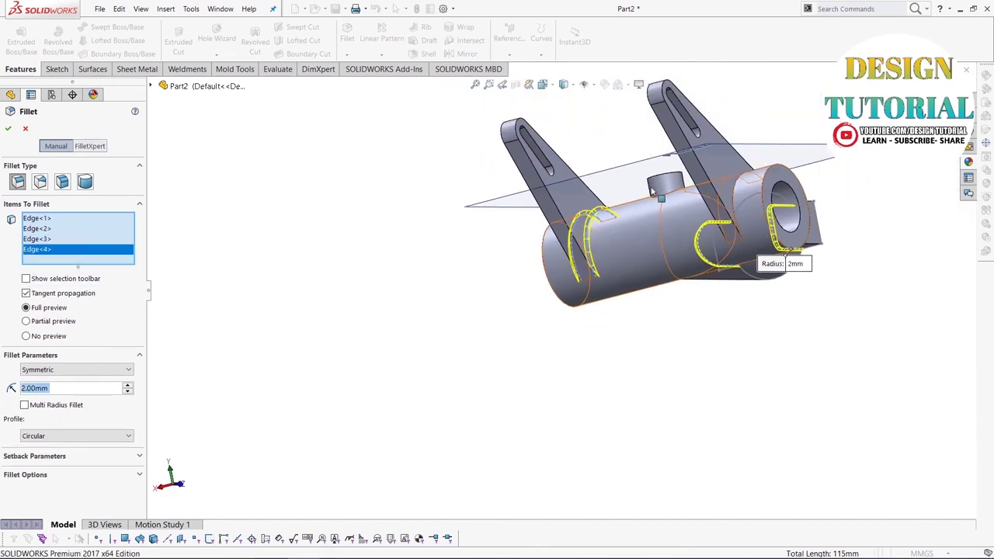
{"action": "scroll", "coordinate": [653, 191], "scroll_direction": "down", "scroll_amount": 3}
{"action": "middle_click_drag", "start_coordinate": [652, 191], "coordinate": [626, 223]}
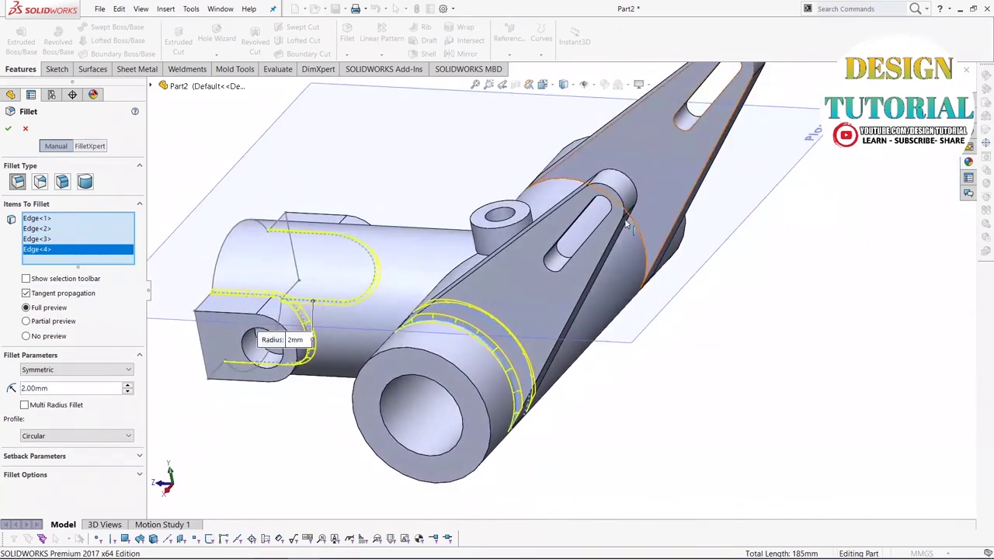
{"action": "scroll", "coordinate": [633, 224], "scroll_direction": "down", "scroll_amount": 2}
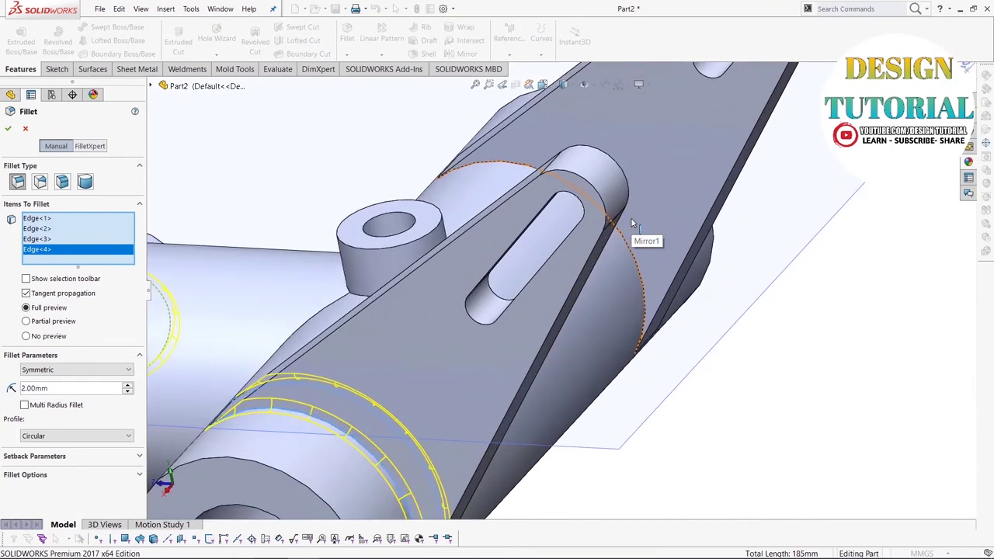
{"action": "middle_click_drag", "start_coordinate": [632, 223], "coordinate": [622, 252]}
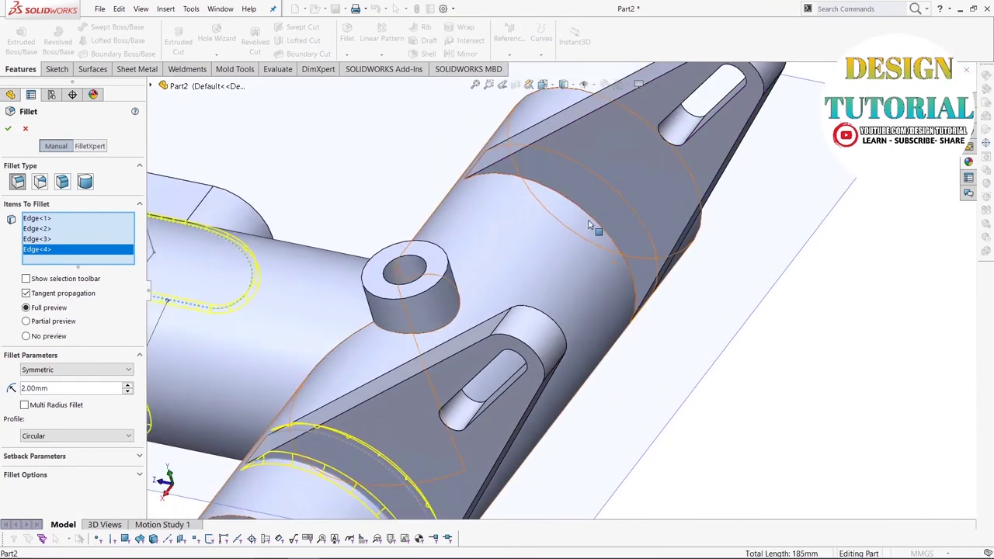
{"action": "left_click", "coordinate": [497, 180]}
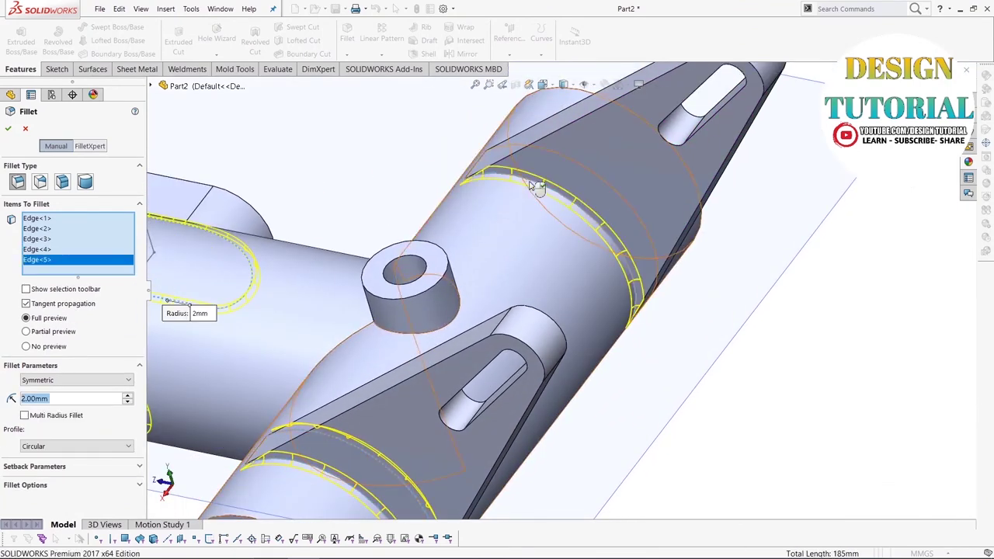
{"action": "mouse_move", "coordinate": [496, 180]}
{"action": "middle_mouse_down"}
{"action": "mouse_move", "coordinate": [533, 314]}
{"action": "mouse_move", "coordinate": [639, 203]}
{"action": "middle_mouse_up"}
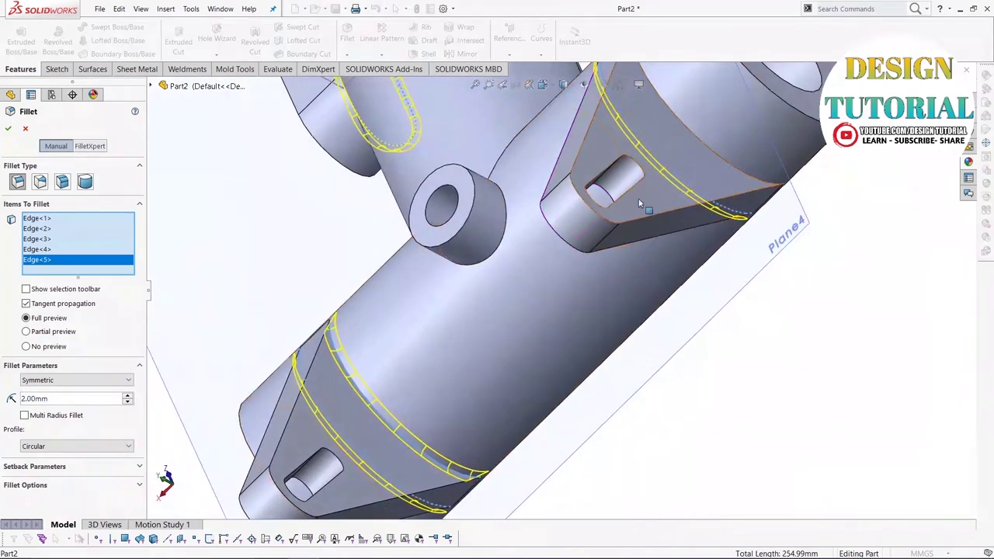
{"action": "left_click", "coordinate": [683, 134]}
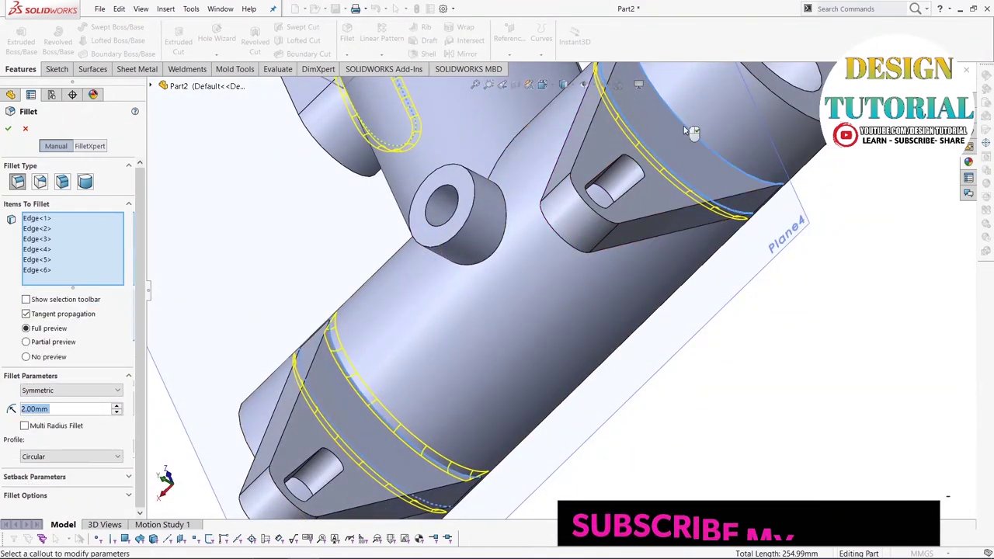
{"action": "left_click", "coordinate": [13, 130]}
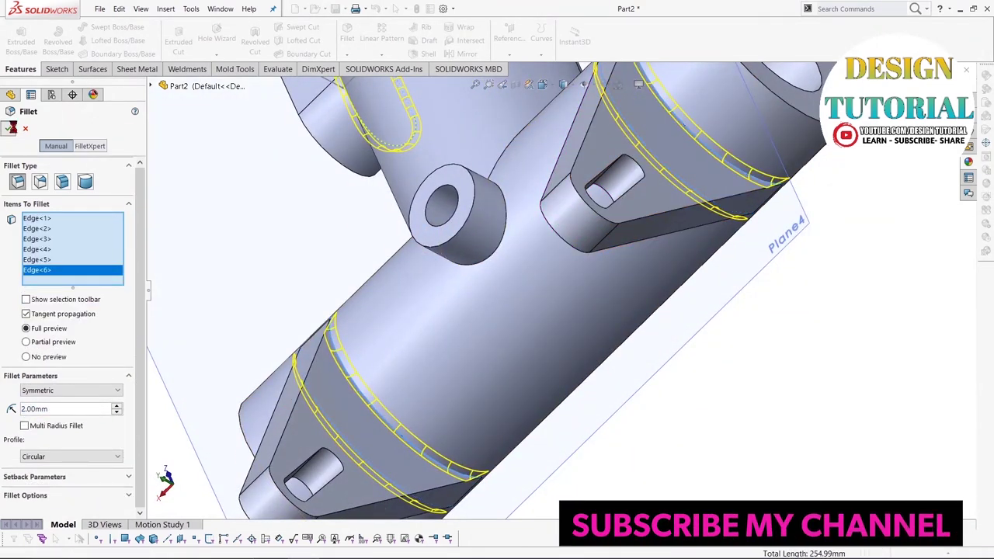
- Fit the part in view and put away the Photos reference drawing
{"action": "key", "text": "f"}
{"action": "mouse_move", "coordinate": [509, 281]}
{"action": "middle_mouse_down"}
{"action": "mouse_move", "coordinate": [643, 344]}
{"action": "mouse_move", "coordinate": [537, 164]}
{"action": "mouse_move", "coordinate": [426, 149]}
{"action": "mouse_move", "coordinate": [426, 353]}
{"action": "mouse_move", "coordinate": [329, 166]}
{"action": "mouse_move", "coordinate": [344, 133]}
{"action": "mouse_move", "coordinate": [426, 231]}
{"action": "mouse_move", "coordinate": [618, 307]}
{"action": "middle_mouse_up"}
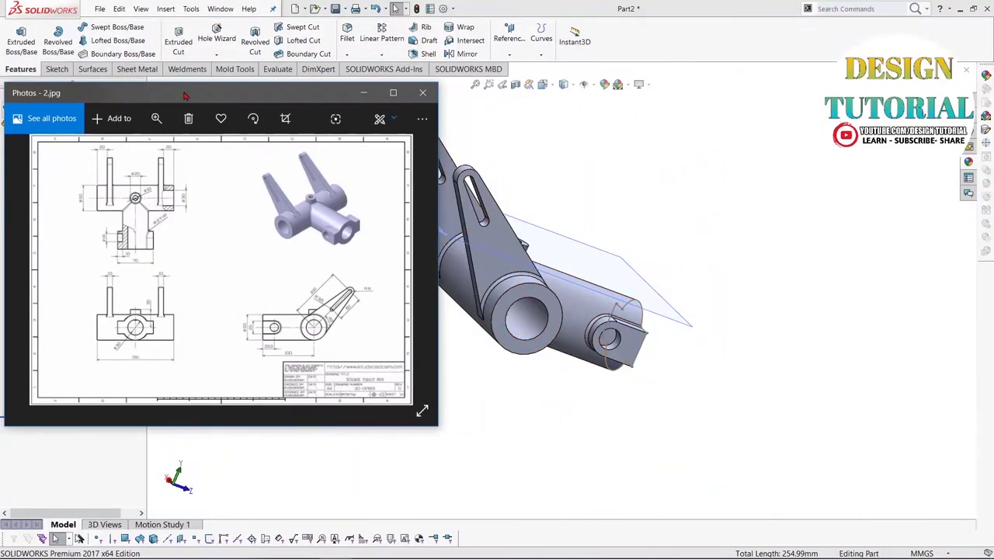
{"action": "left_click_drag", "start_coordinate": [185, 94], "coordinate": [153, 40]}
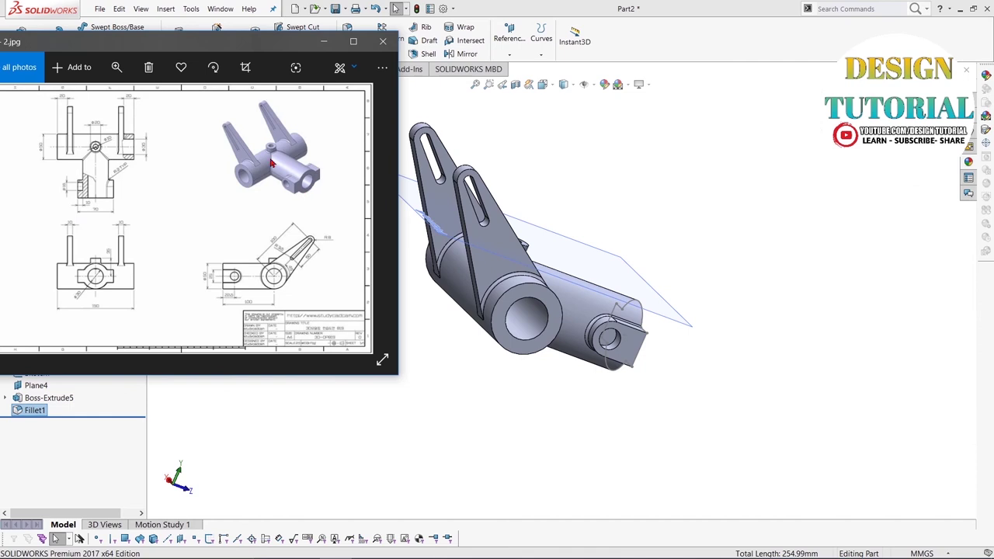
{"action": "left_click", "coordinate": [324, 42]}
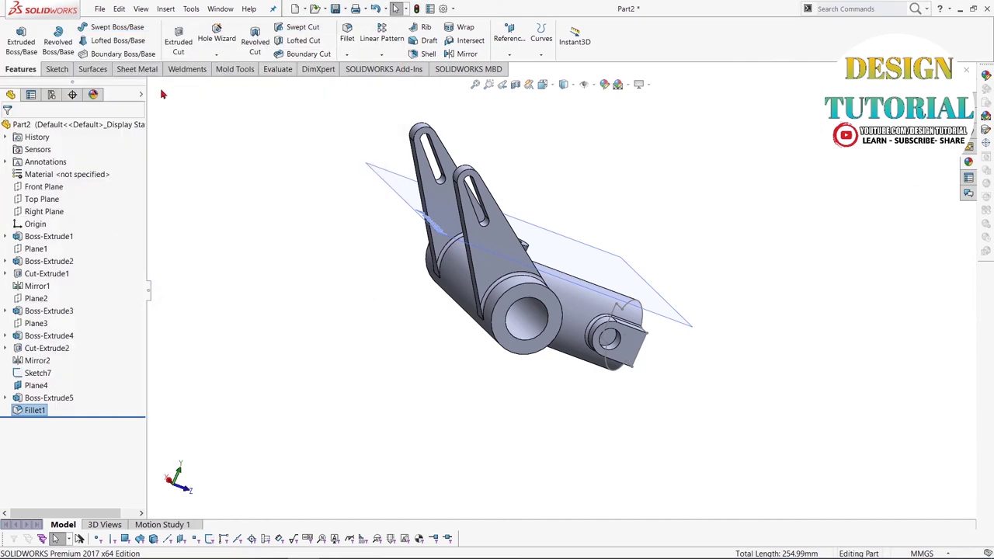
- Create a 2 mm fillet on the edge around the top boss base
{"action": "left_click", "coordinate": [346, 34]}
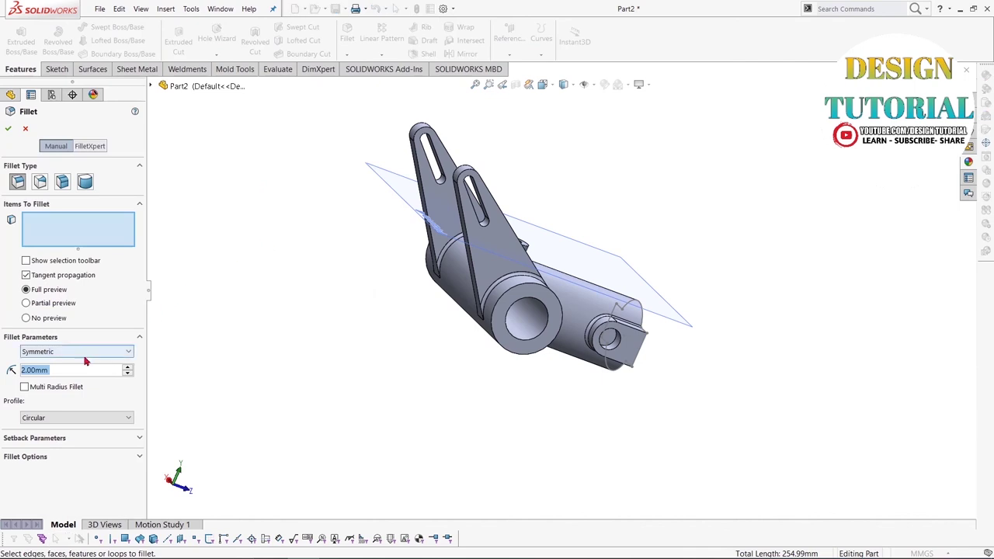
{"action": "mouse_move", "coordinate": [332, 306]}
{"action": "middle_mouse_down"}
{"action": "mouse_move", "coordinate": [295, 381]}
{"action": "mouse_move", "coordinate": [506, 264]}
{"action": "middle_mouse_up"}
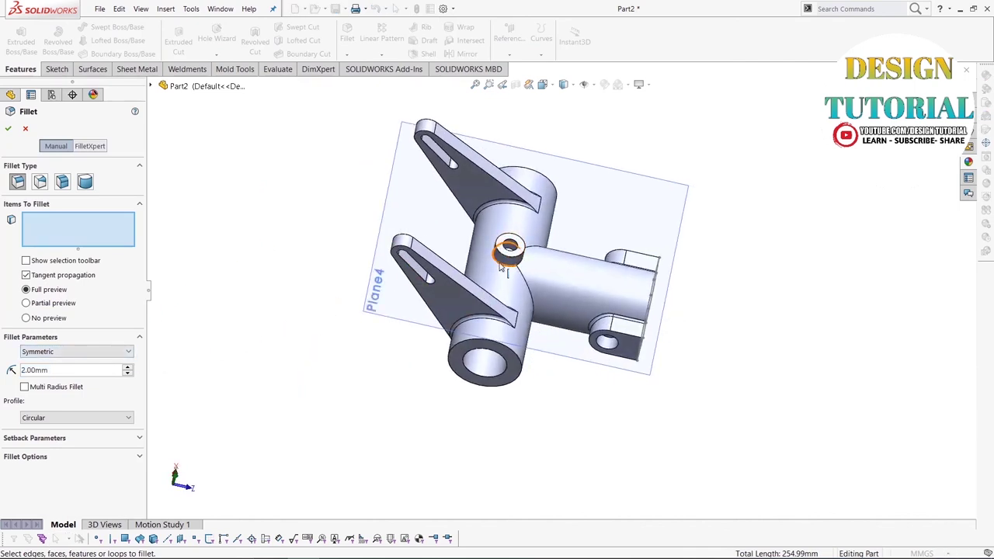
{"action": "left_click", "coordinate": [501, 266]}
{"action": "left_click", "coordinate": [9, 129]}
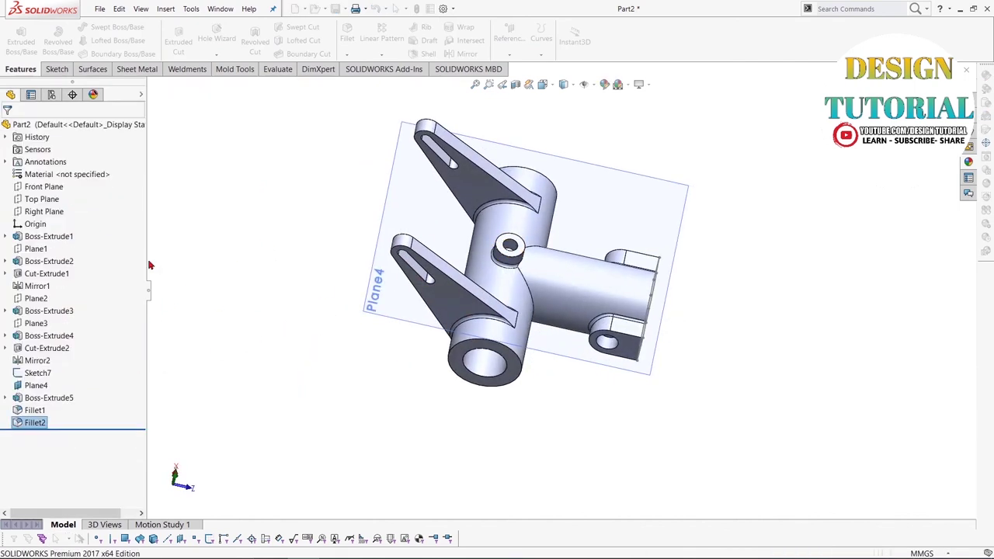
{"action": "mouse_move", "coordinate": [350, 364]}
{"action": "middle_mouse_down"}
{"action": "mouse_move", "coordinate": [303, 210]}
{"action": "mouse_move", "coordinate": [264, 239]}
{"action": "mouse_move", "coordinate": [328, 336]}
{"action": "middle_mouse_up"}
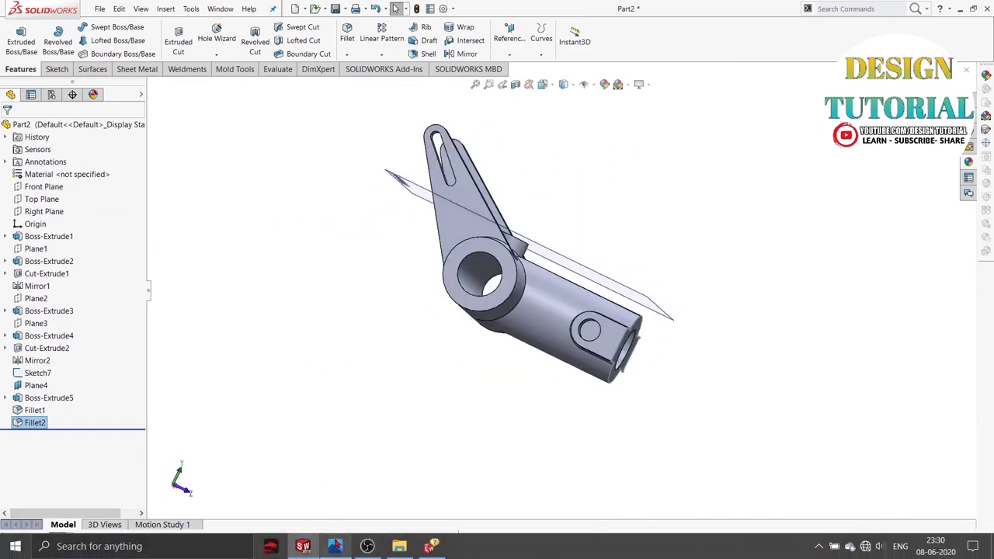
{"action": "left_click", "coordinate": [335, 546]}
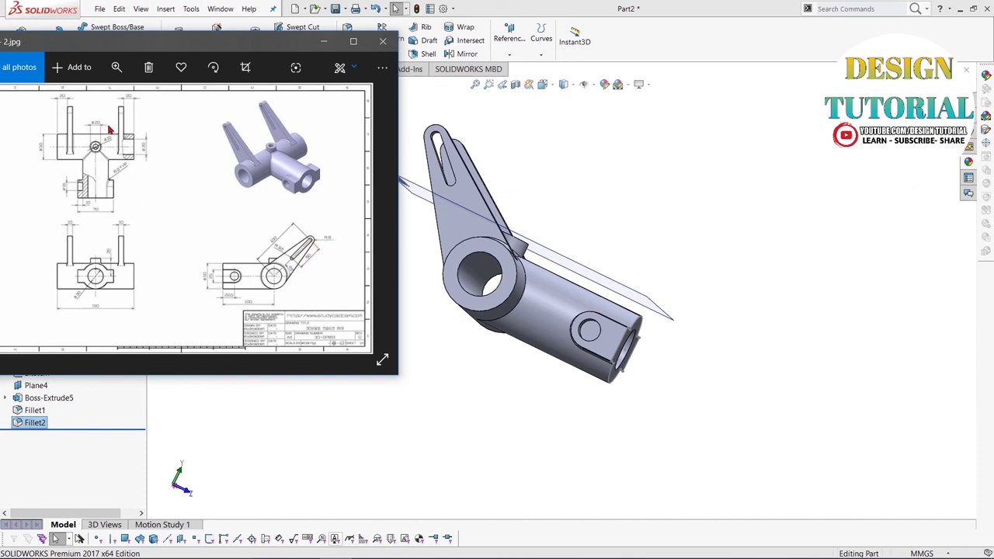
{"action": "left_click", "coordinate": [324, 41]}
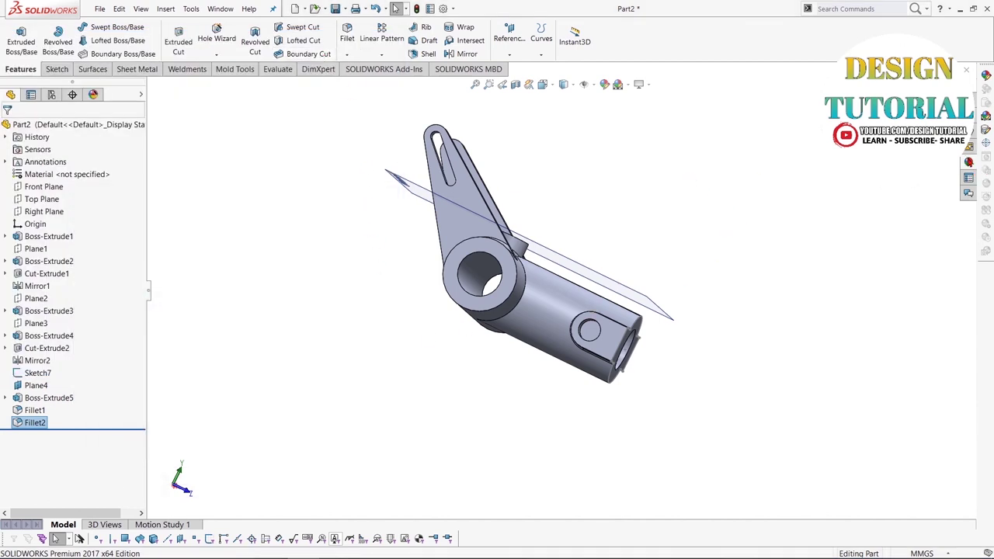
{"action": "left_click", "coordinate": [985, 116]}
- Apply the Painted candy apple red appearance to the whole body
{"action": "left_click", "coordinate": [594, 102]}
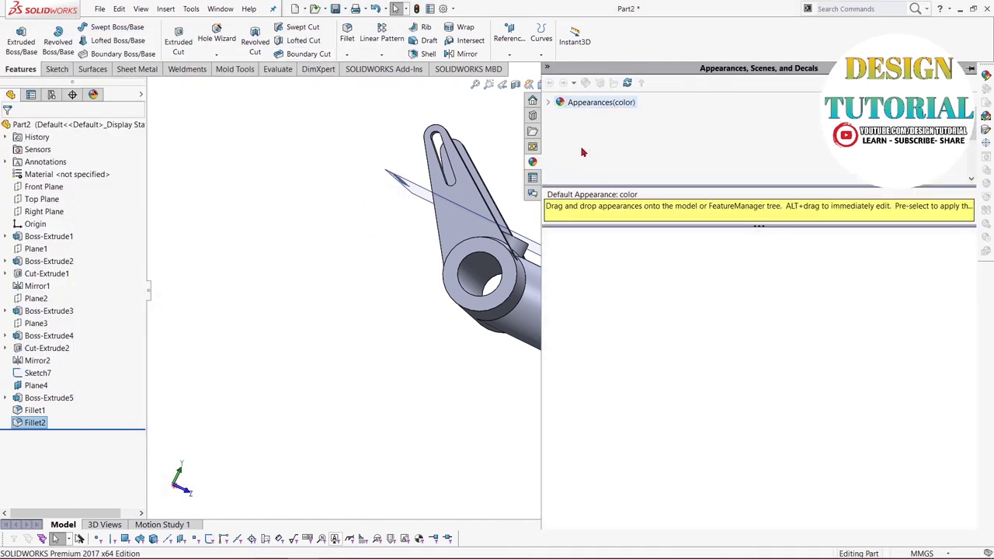
{"action": "left_click", "coordinate": [591, 139]}
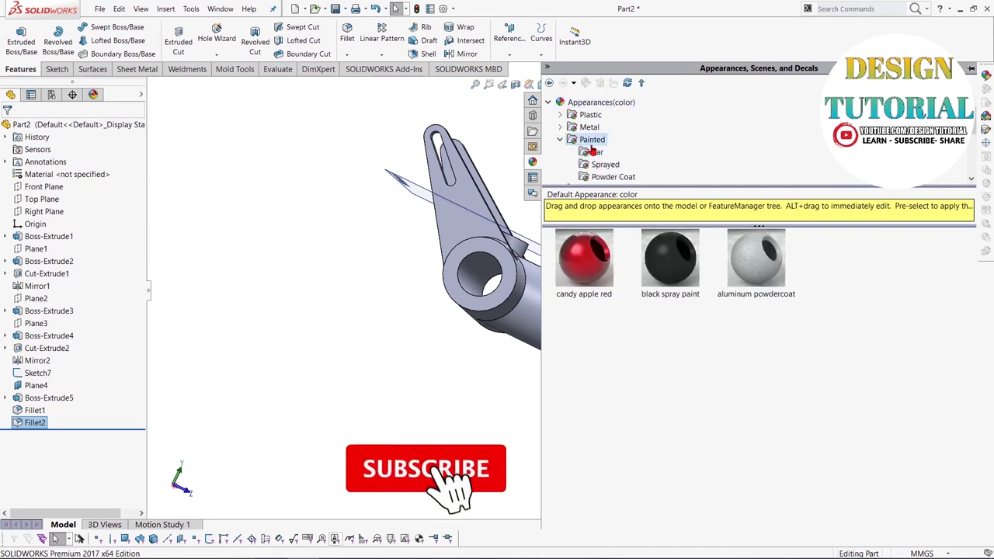
{"action": "left_click_drag", "start_coordinate": [537, 268], "coordinate": [472, 223]}
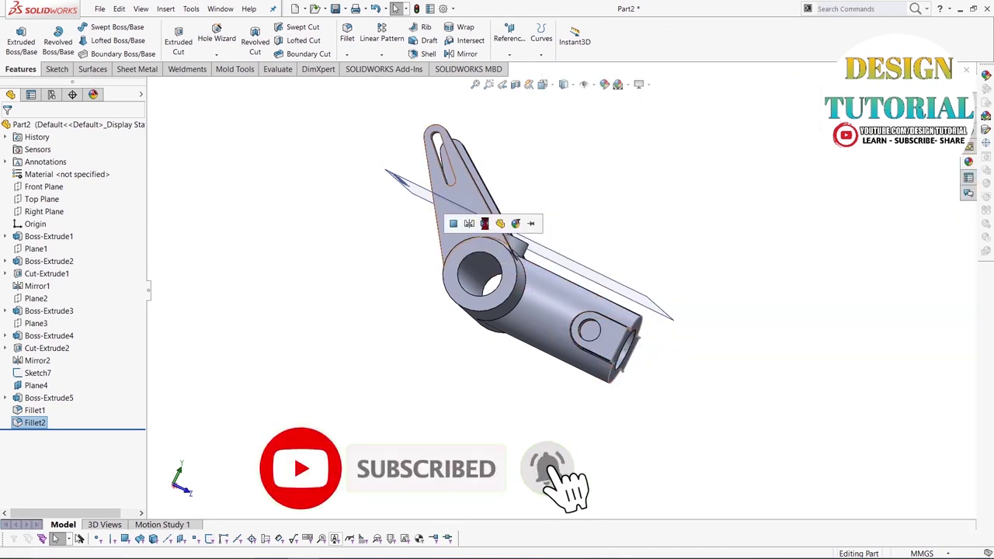
{"action": "left_click", "coordinate": [486, 224]}
{"action": "middle_click_drag", "start_coordinate": [637, 179], "coordinate": [471, 277]}
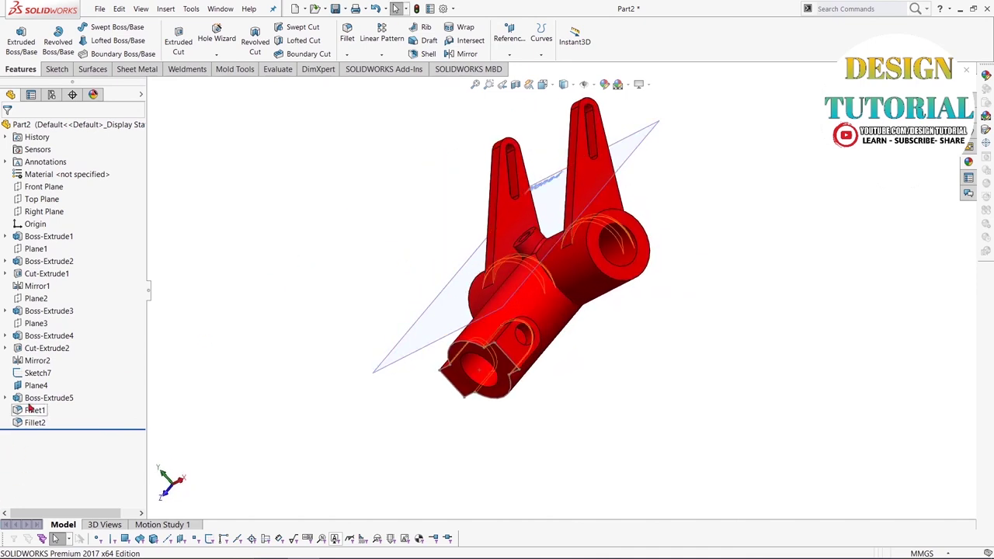
- Hide Plane4 and inspect the red part from several sides
{"action": "left_click", "coordinate": [36, 385]}
{"action": "left_click", "coordinate": [62, 372]}
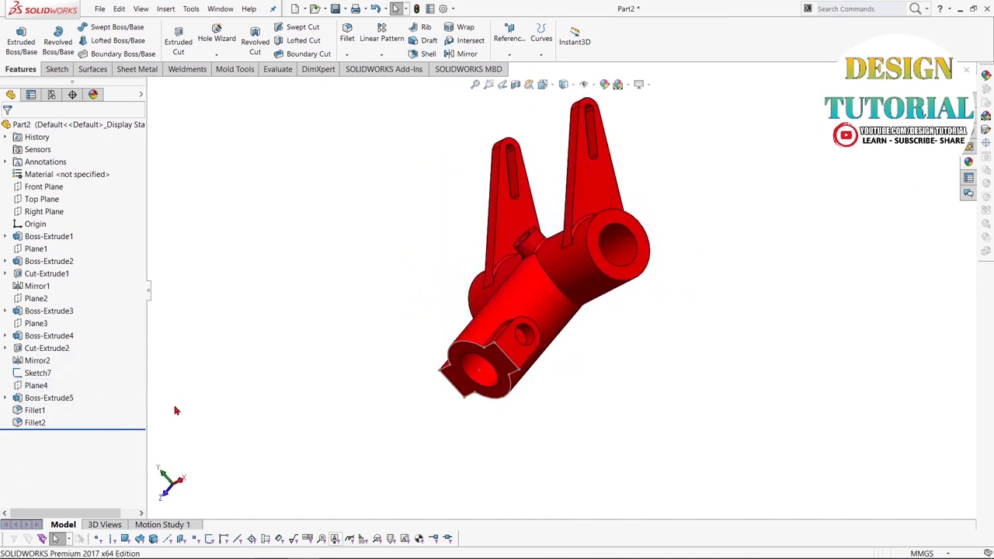
{"action": "middle_click_drag", "start_coordinate": [676, 354], "coordinate": [836, 337]}
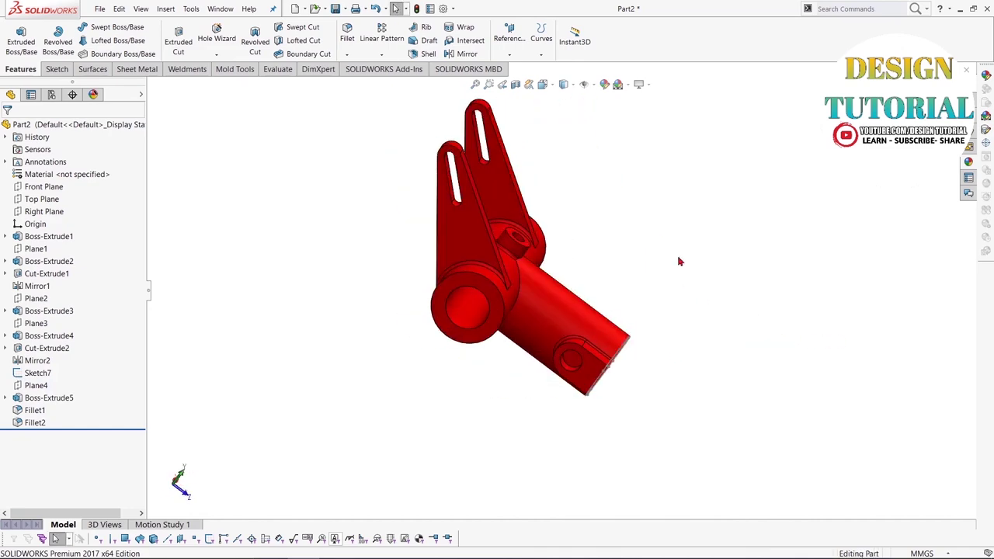
{"action": "mouse_move", "coordinate": [647, 213]}
{"action": "middle_mouse_down"}
{"action": "mouse_move", "coordinate": [682, 174]}
{"action": "mouse_move", "coordinate": [746, 184]}
{"action": "mouse_move", "coordinate": [607, 193]}
{"action": "mouse_move", "coordinate": [617, 146]}
{"action": "middle_mouse_up"}
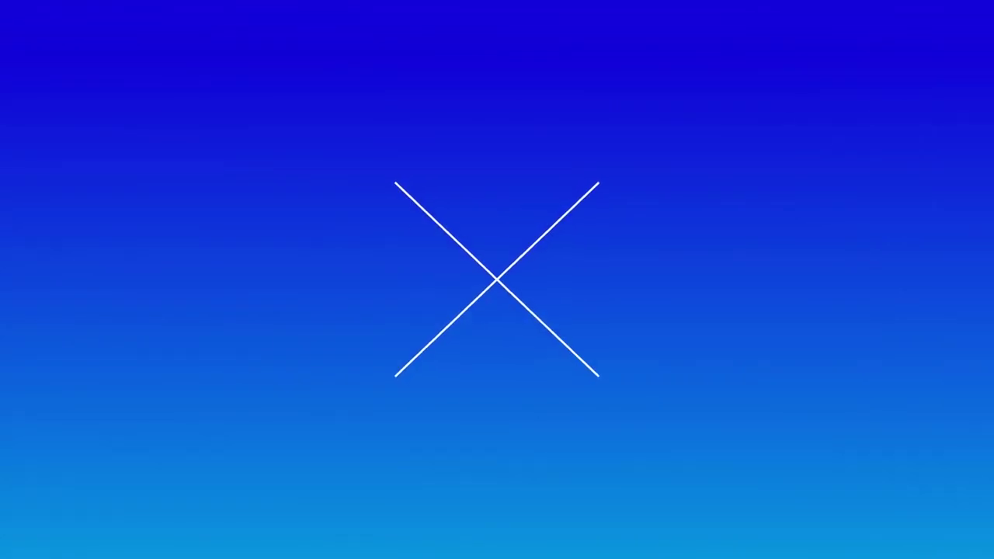